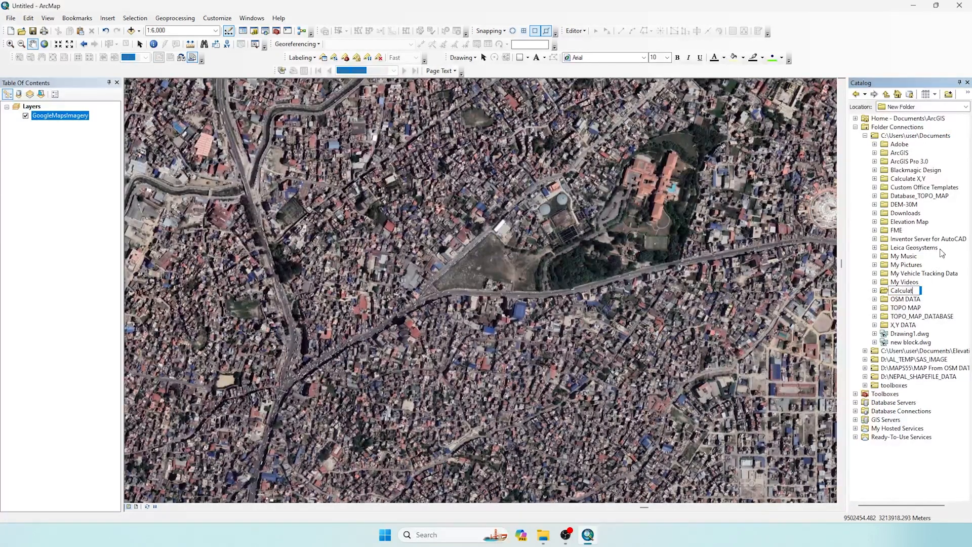
# Step: Name the new folder in the Documents folder connection "Calculate length & Area"
pyautogui.write('culate lem')
pyautogui.click(906, 299)
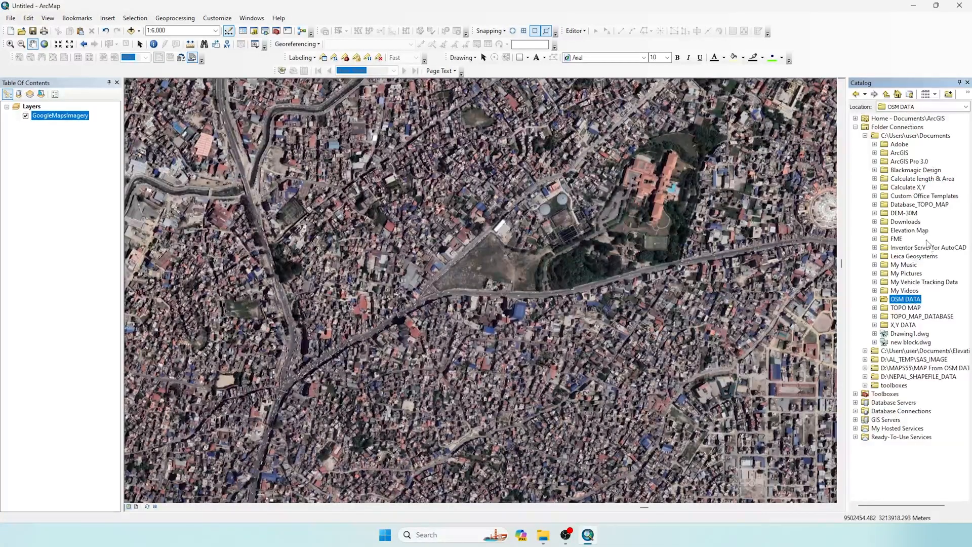
# Step: Start a new shapefile named Road with the Polyline feature type in the Calculate length & Area folder
pyautogui.click(912, 180)
pyautogui.rightClick(912, 181)
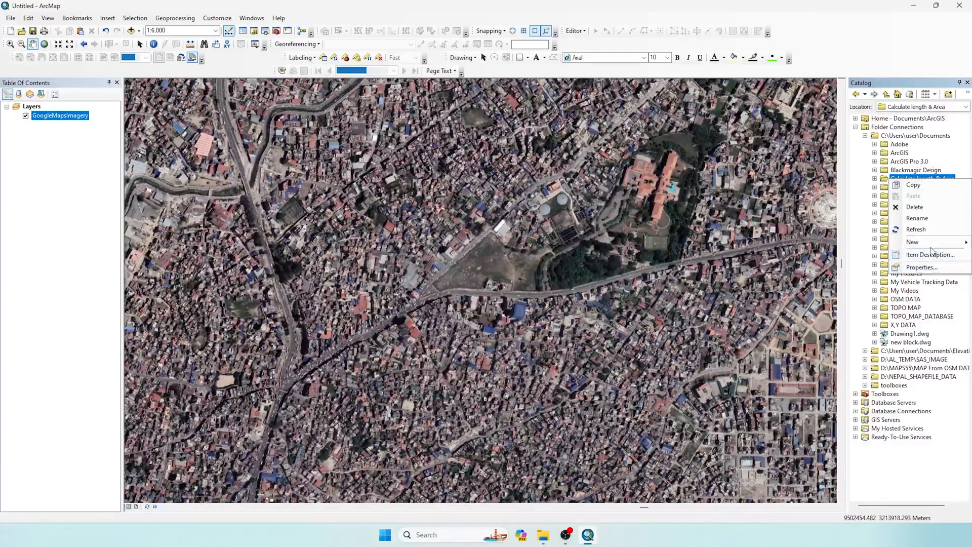
pyautogui.moveTo(942, 245)
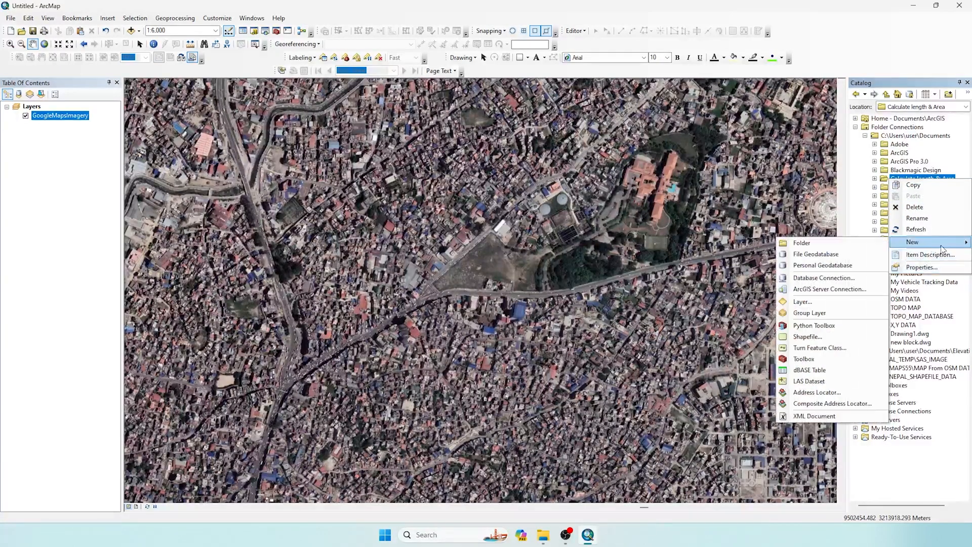
pyautogui.click(805, 337)
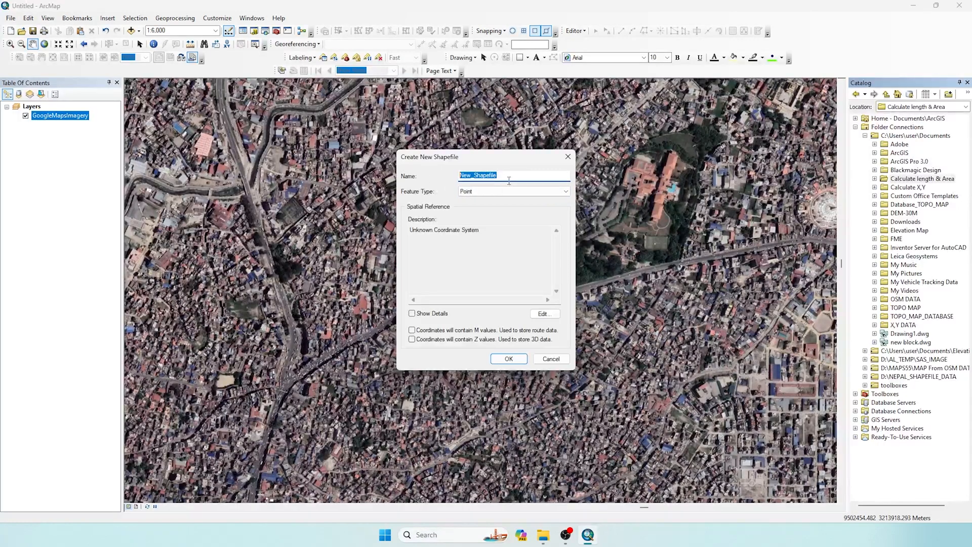
pyautogui.write('Road')
pyautogui.click(514, 193)
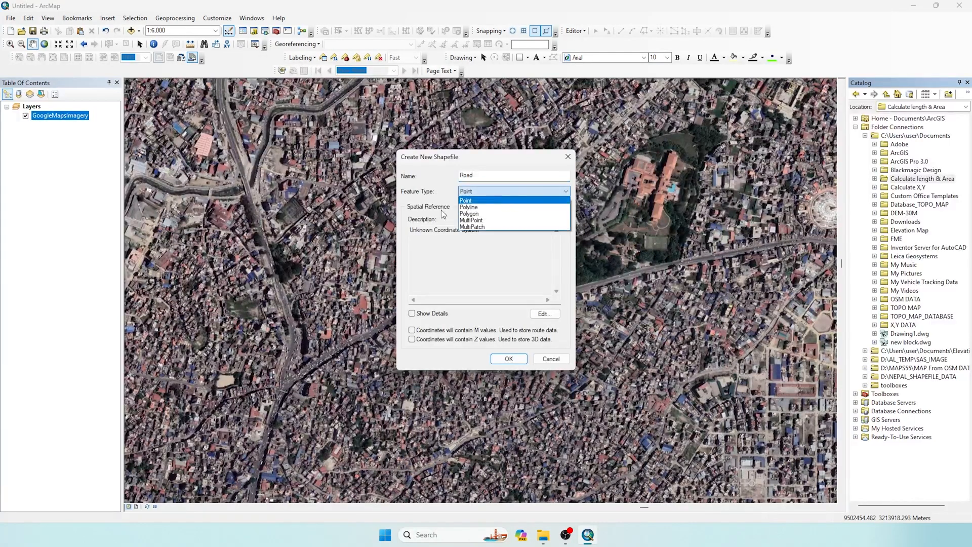
pyautogui.click(470, 207)
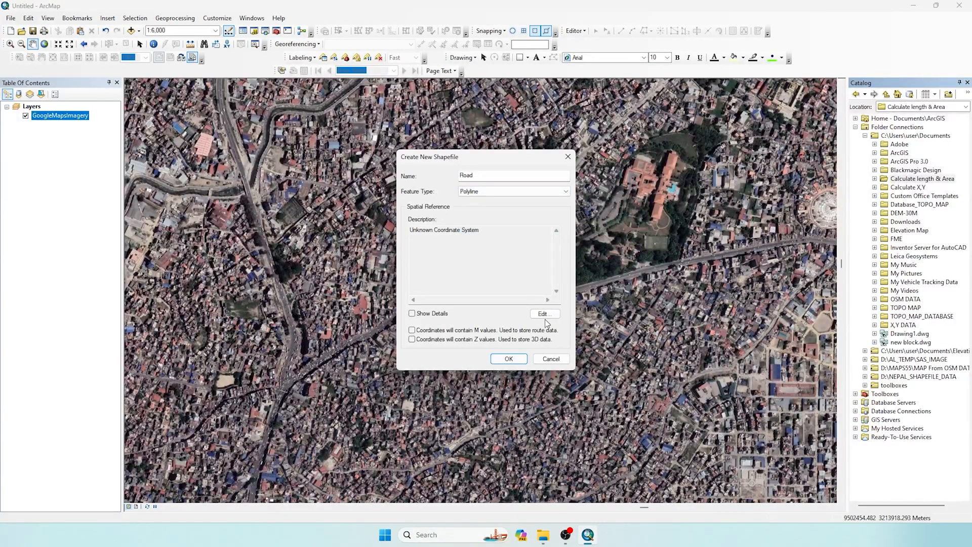
# Step: Assign the favorite WGS 1984 UTM Zone 45N coordinate system to the Road shapefile and create it
pyautogui.click(544, 316)
pyautogui.click(452, 205)
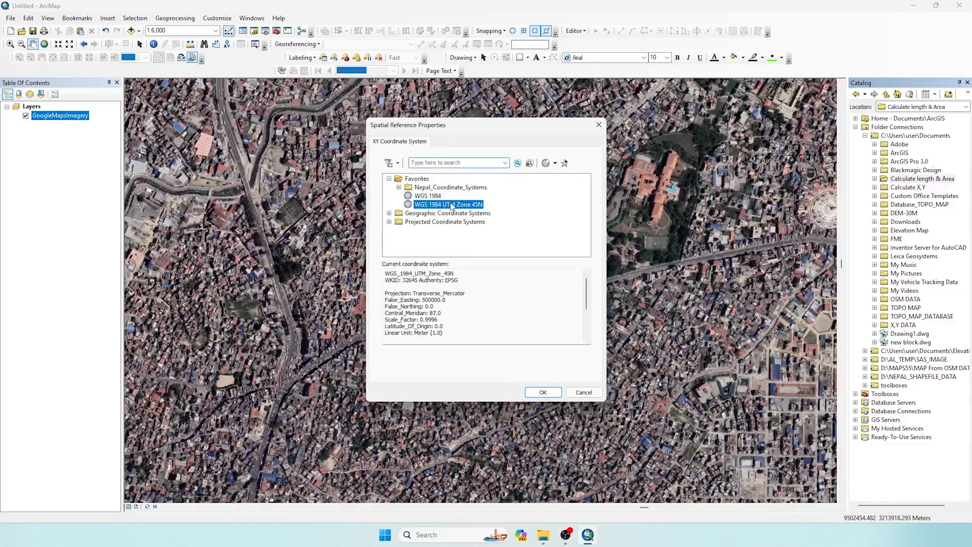
pyautogui.click(542, 394)
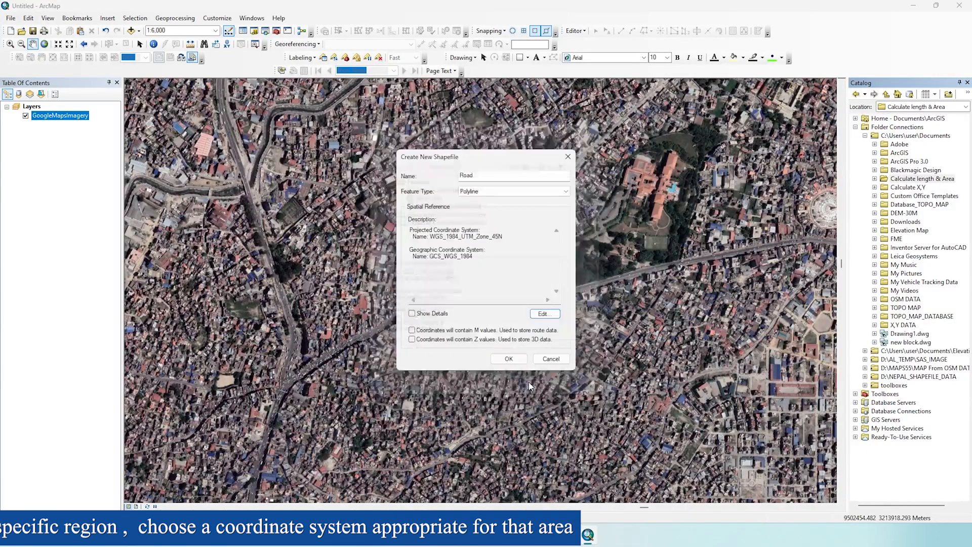
pyautogui.click(509, 360)
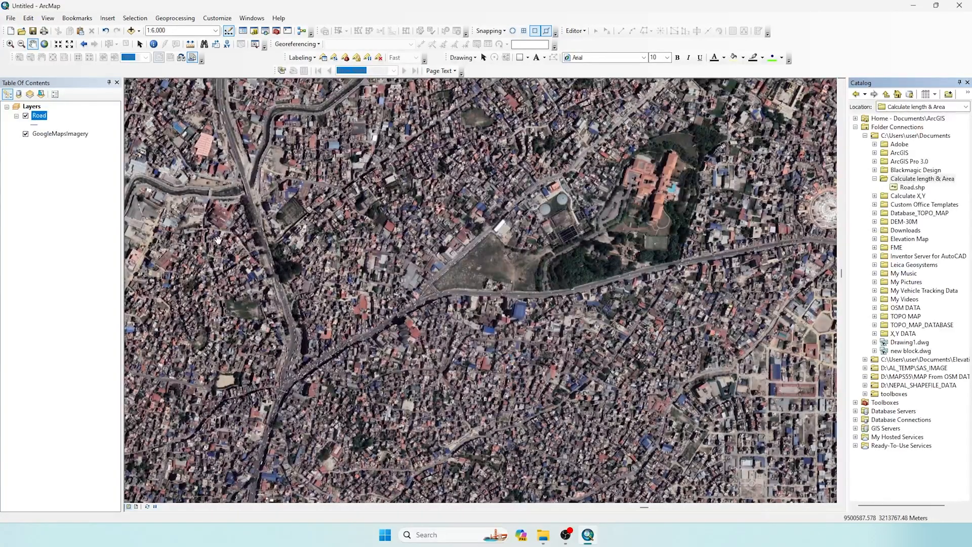
# Step: Start another shapefile in the Calculate length & Area folder, named Tree Cluster, with the Polygon feature type
pyautogui.rightClick(919, 181)
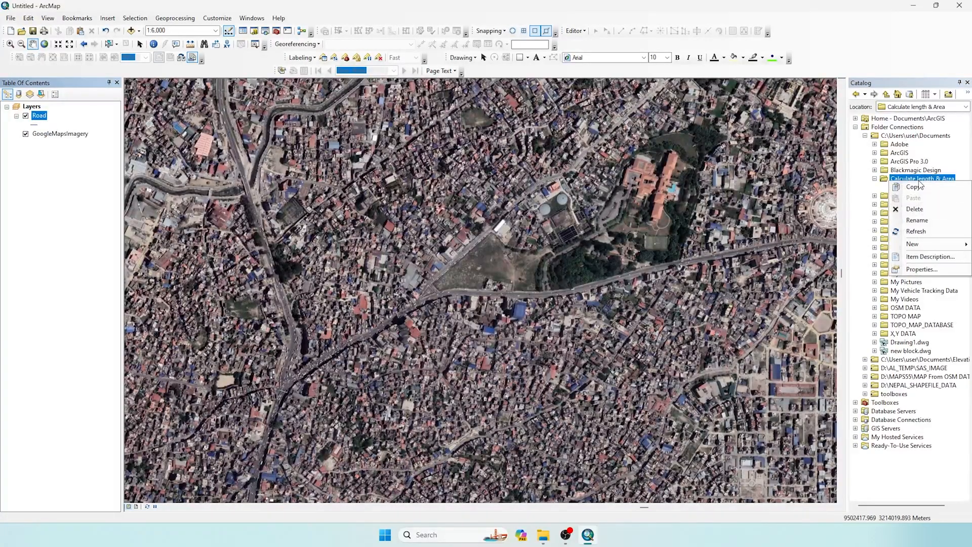
pyautogui.moveTo(939, 248)
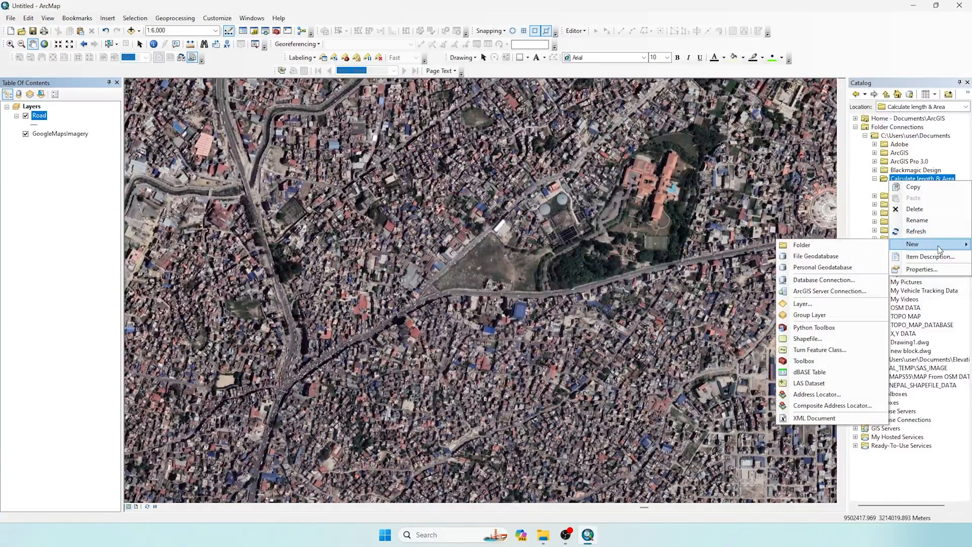
pyautogui.click(808, 338)
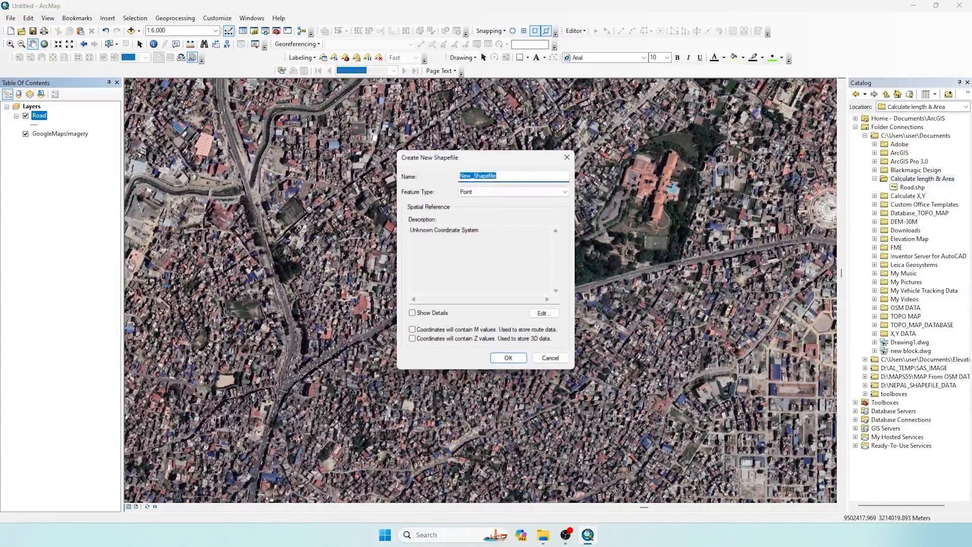
pyautogui.write('Tree Cluster')
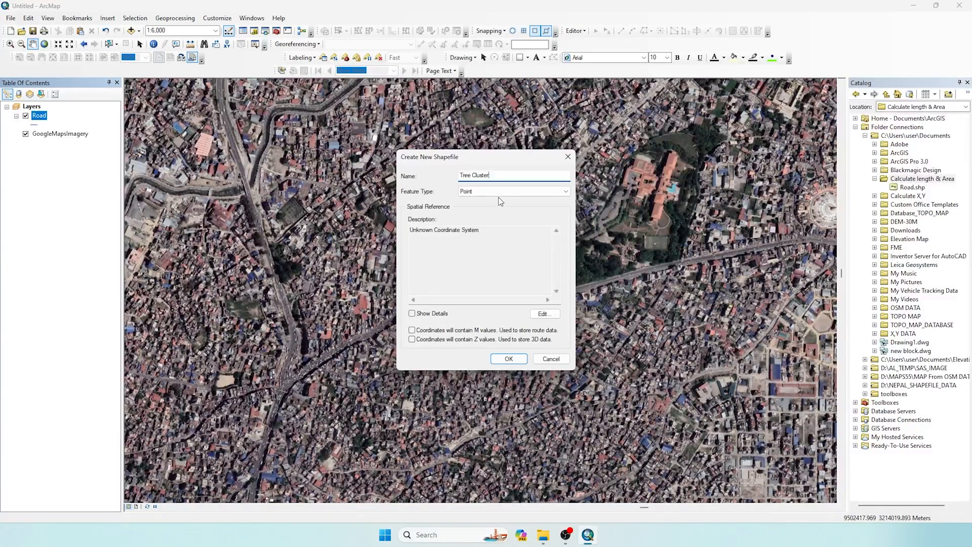
pyautogui.click(503, 190)
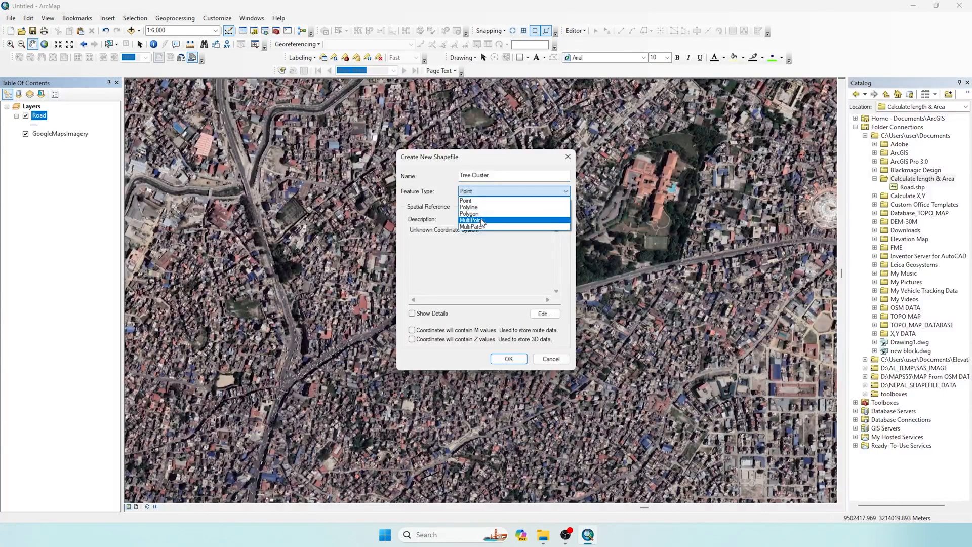
pyautogui.click(470, 213)
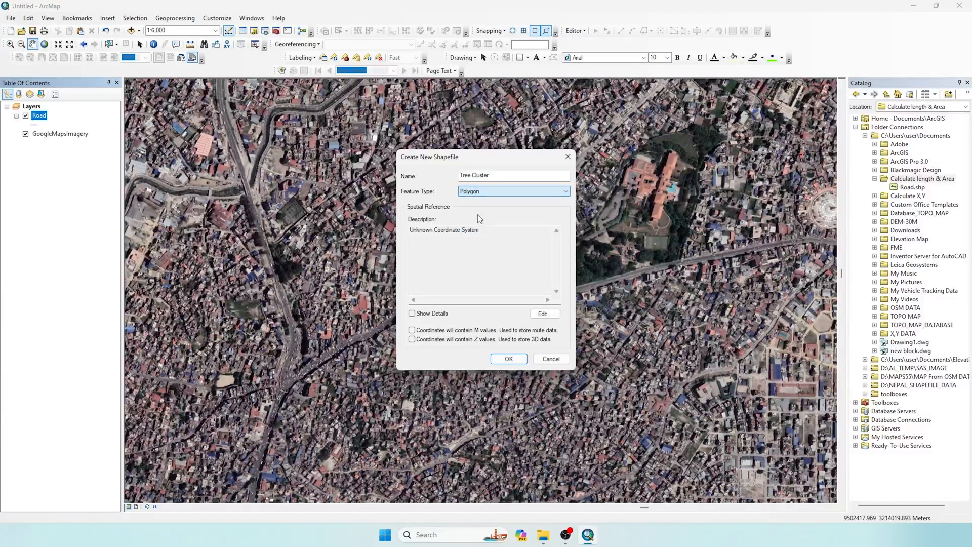
# Step: Assign WGS 1984 UTM Zone 45N from the projected UTM Northern Hemisphere systems to the Tree Cluster shapefile and create it
pyautogui.click(544, 314)
pyautogui.click(399, 223)
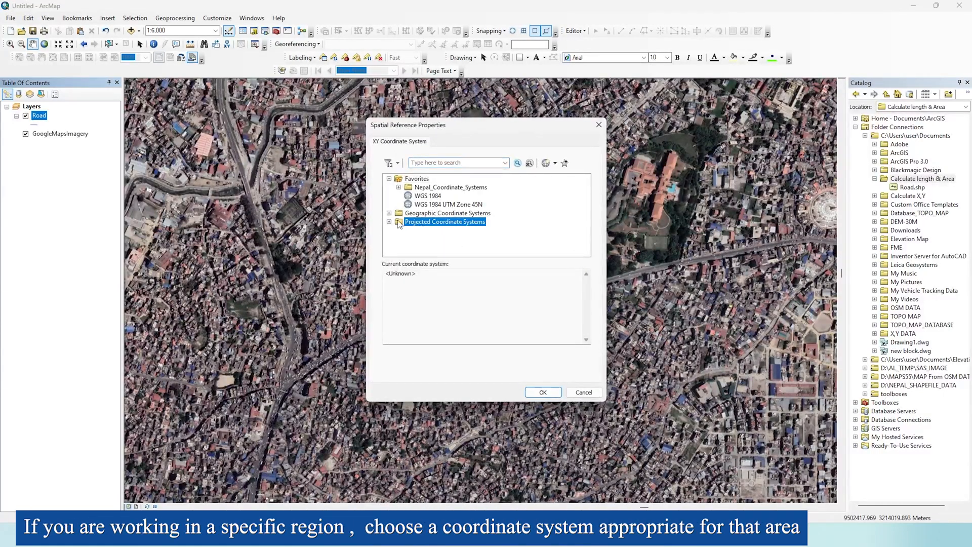
pyautogui.click(394, 222)
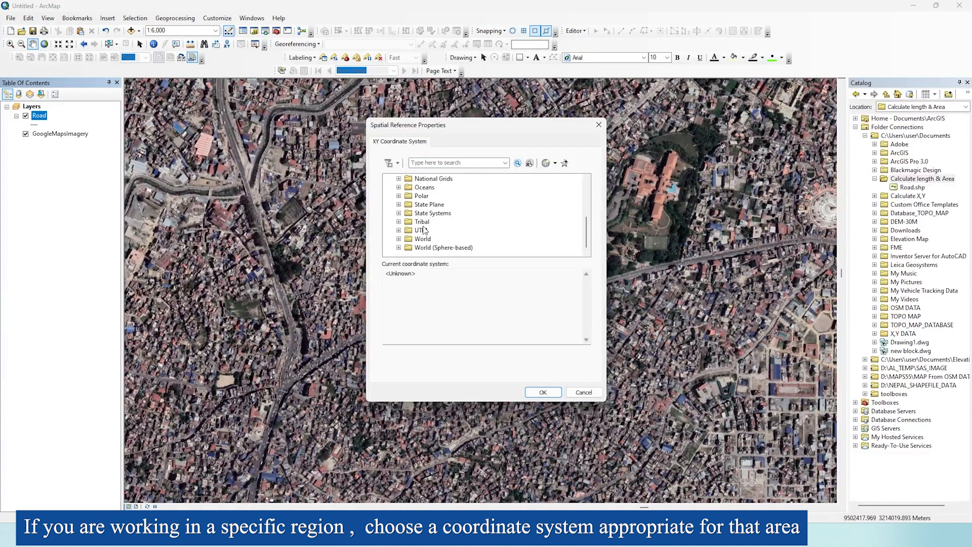
pyautogui.click(399, 230)
pyautogui.scroll(-5, 448, 231)
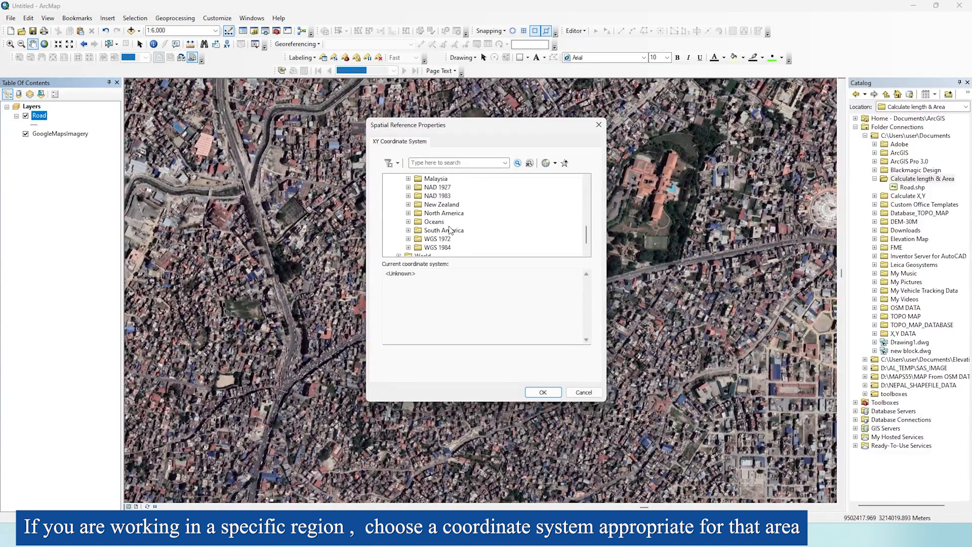
pyautogui.click(419, 248)
pyautogui.click(408, 248)
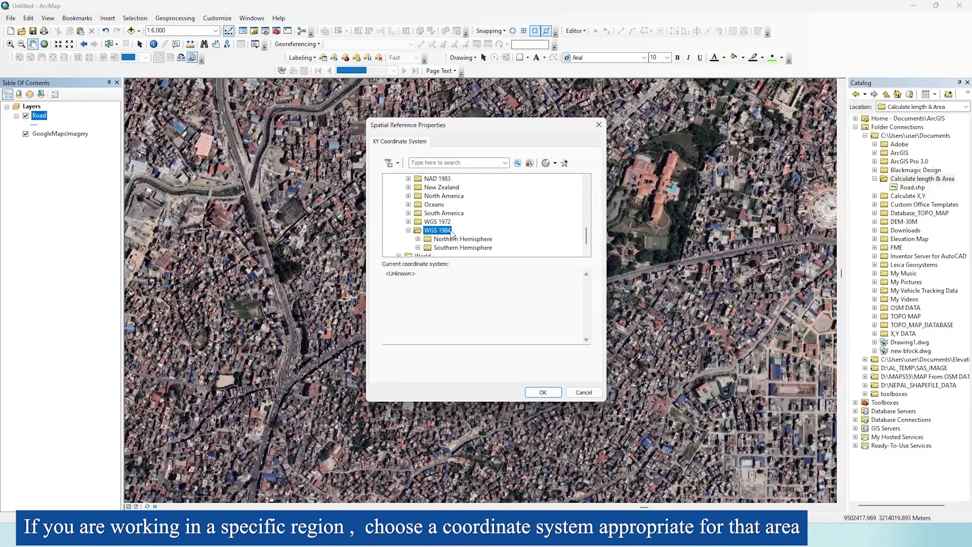
pyautogui.click(451, 239)
pyautogui.click(418, 239)
pyautogui.scroll(-5, 486, 225)
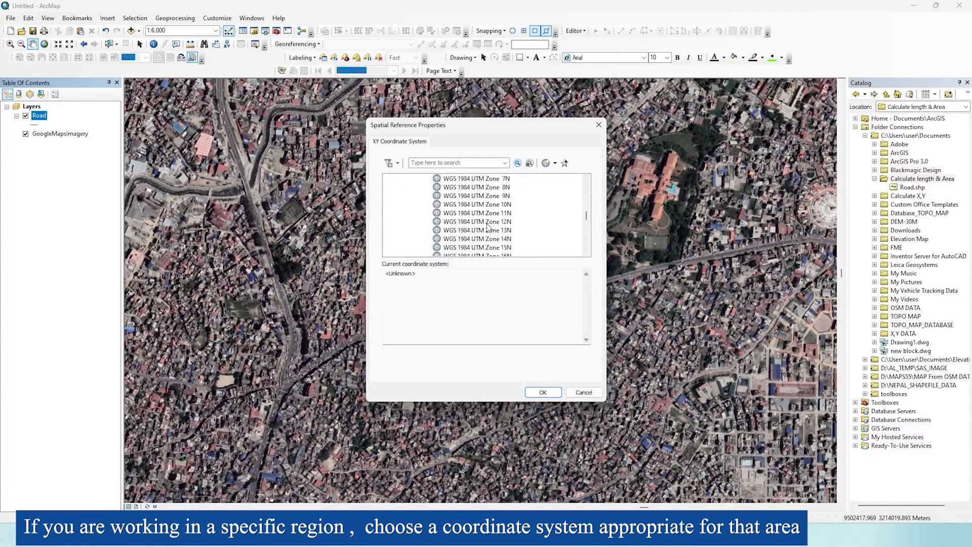
pyautogui.scroll(-7, 490, 226)
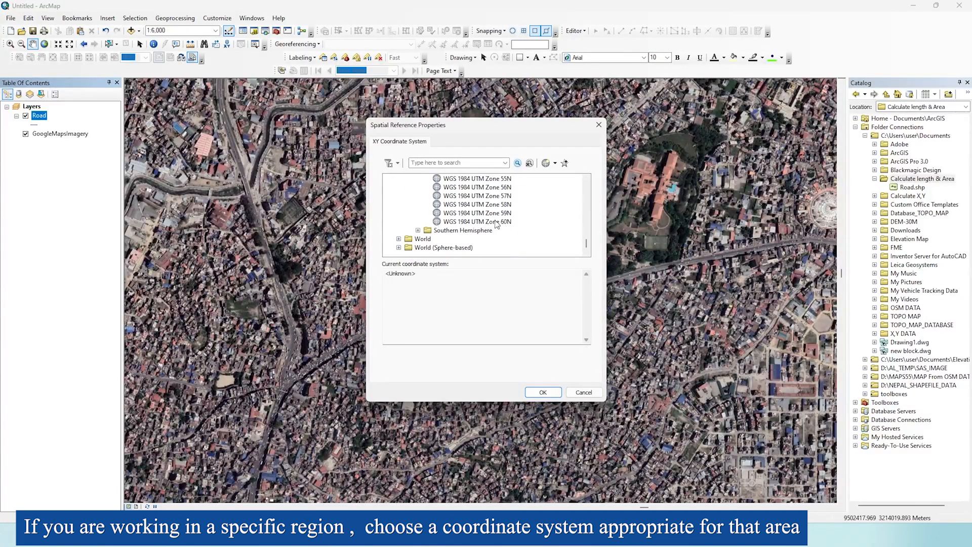
pyautogui.scroll(2, 509, 206)
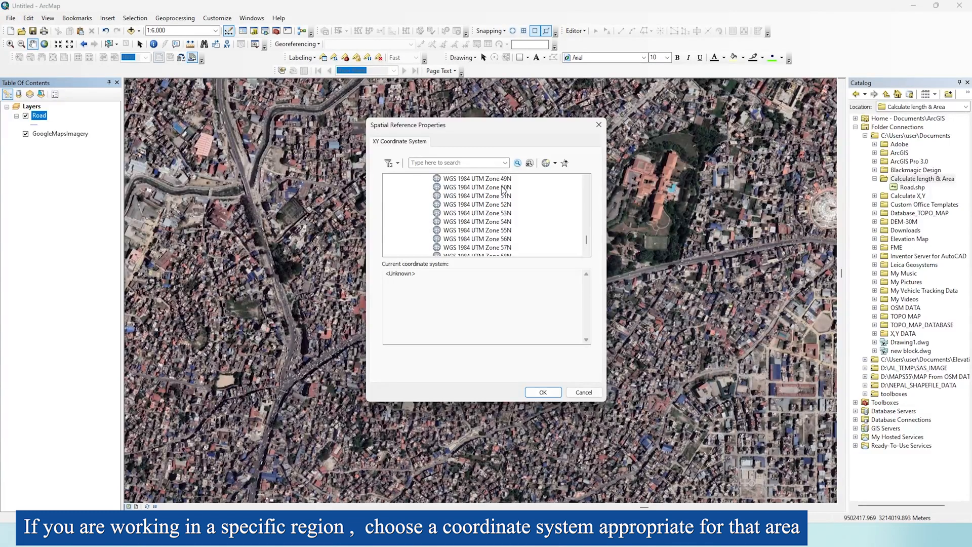
pyautogui.click(508, 197)
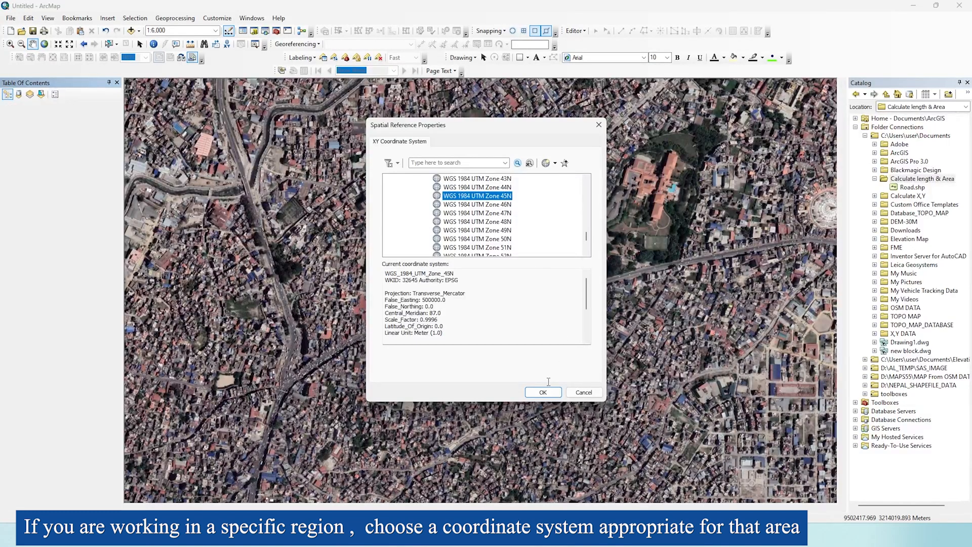
pyautogui.click(549, 395)
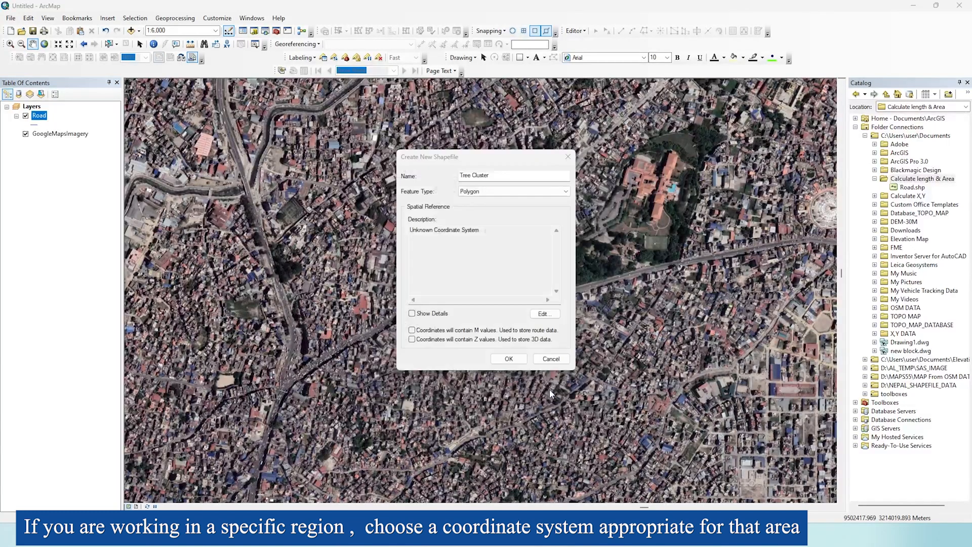
pyautogui.click(509, 359)
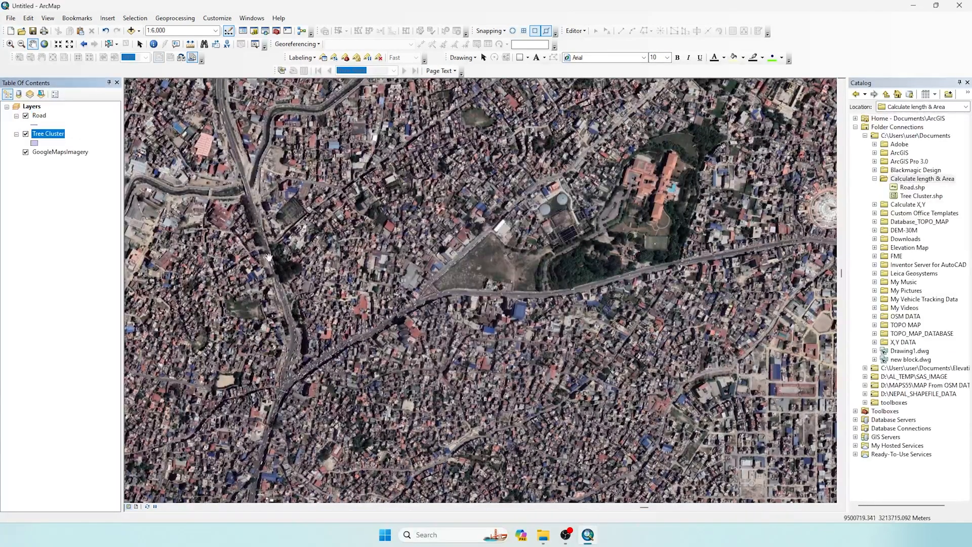
# Step: Examine the attribute tables of the Road and Tree Cluster layers, closing each one after viewing
pyautogui.rightClick(41, 116)
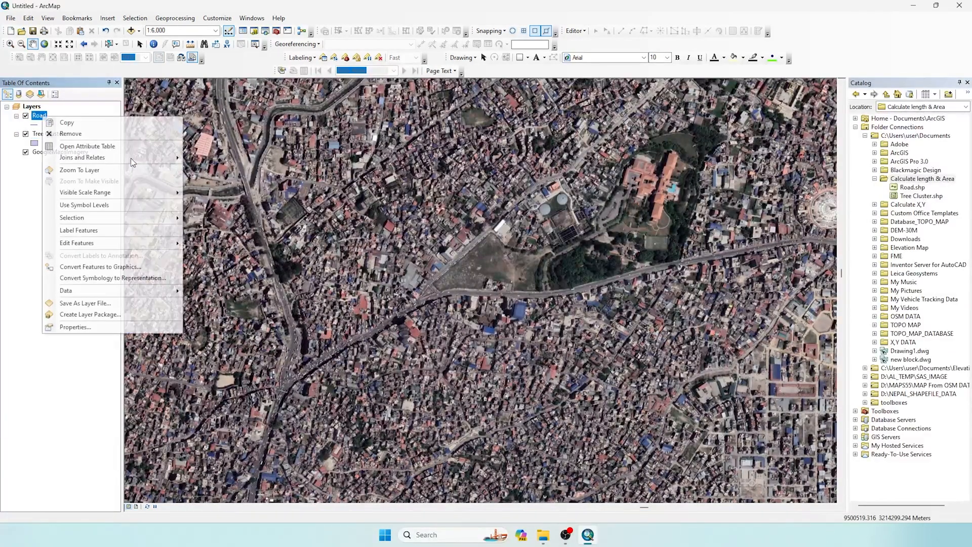
pyautogui.click(112, 149)
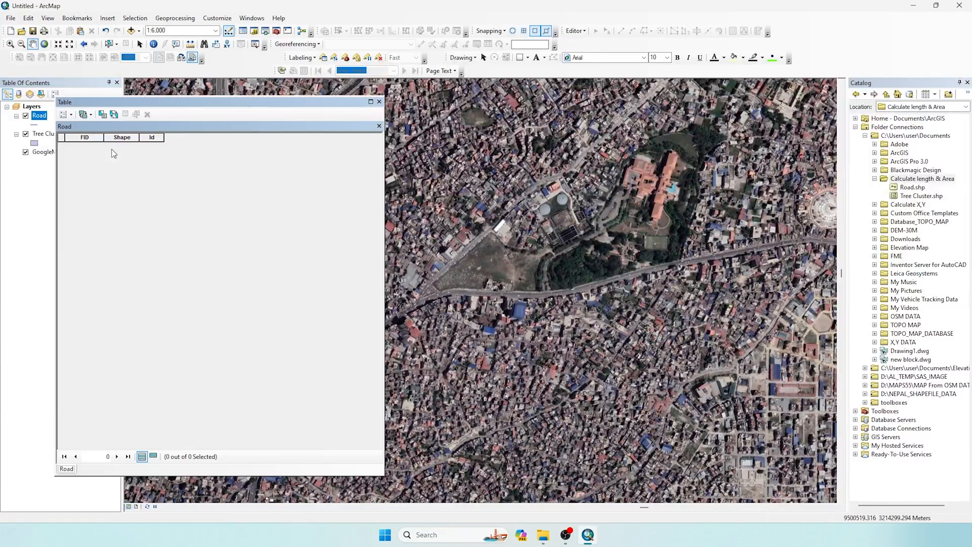
pyautogui.click(379, 101)
pyautogui.rightClick(48, 134)
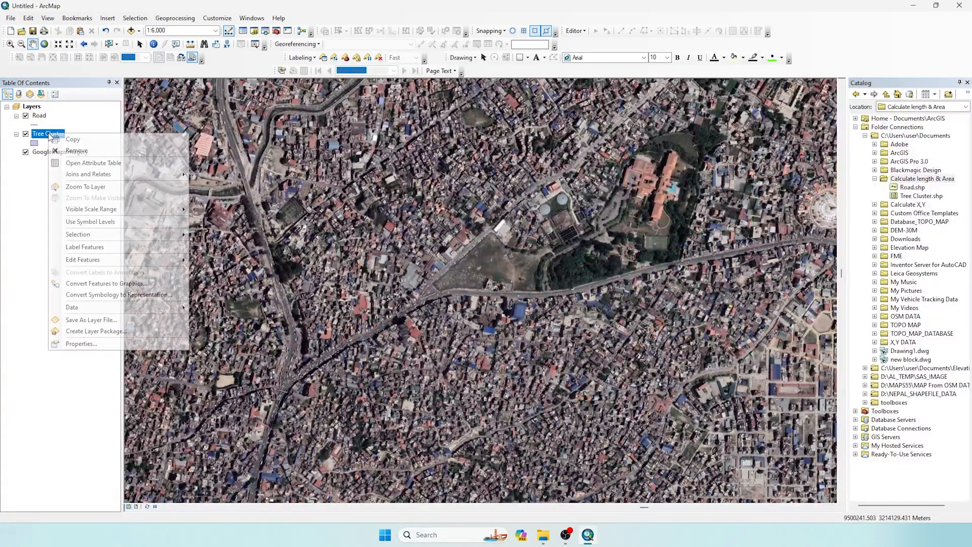
pyautogui.click(90, 161)
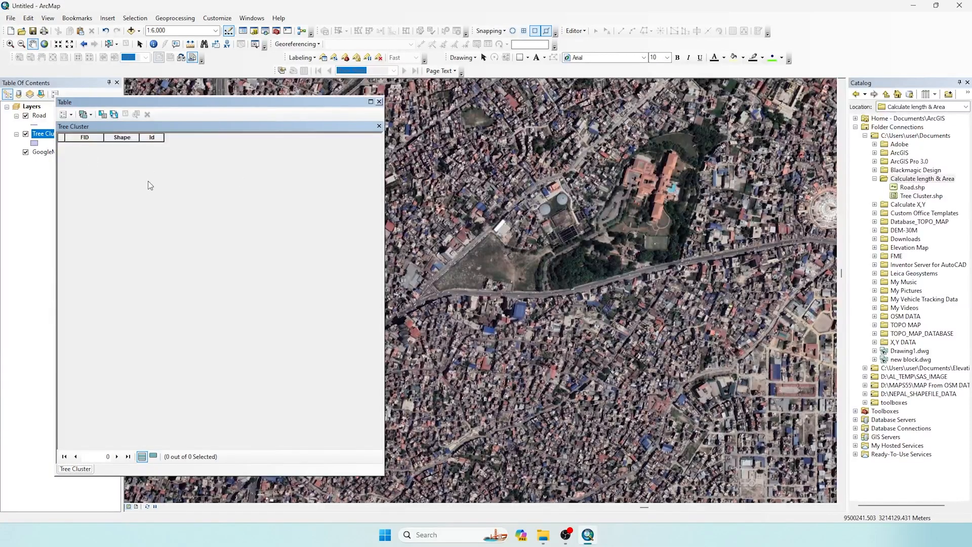
pyautogui.click(380, 102)
# Step: Start an editing session from the Tree Cluster layer and continue past the spatial reference warnings
pyautogui.rightClick(52, 136)
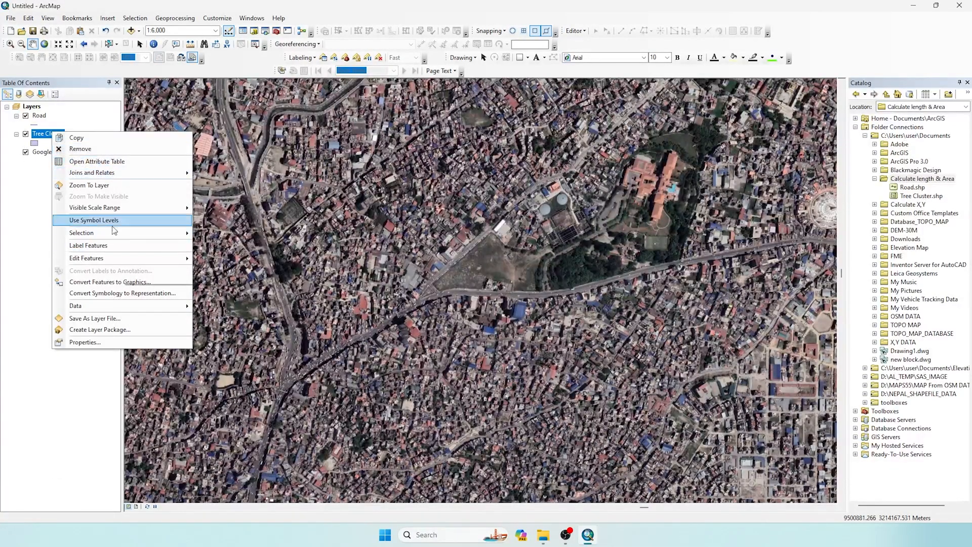
pyautogui.moveTo(173, 259)
pyautogui.click(248, 263)
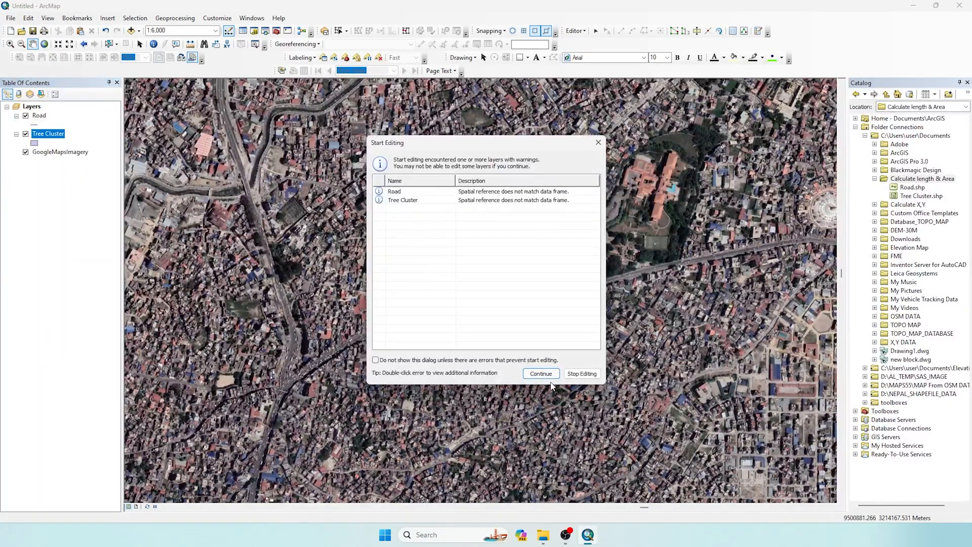
pyautogui.click(546, 374)
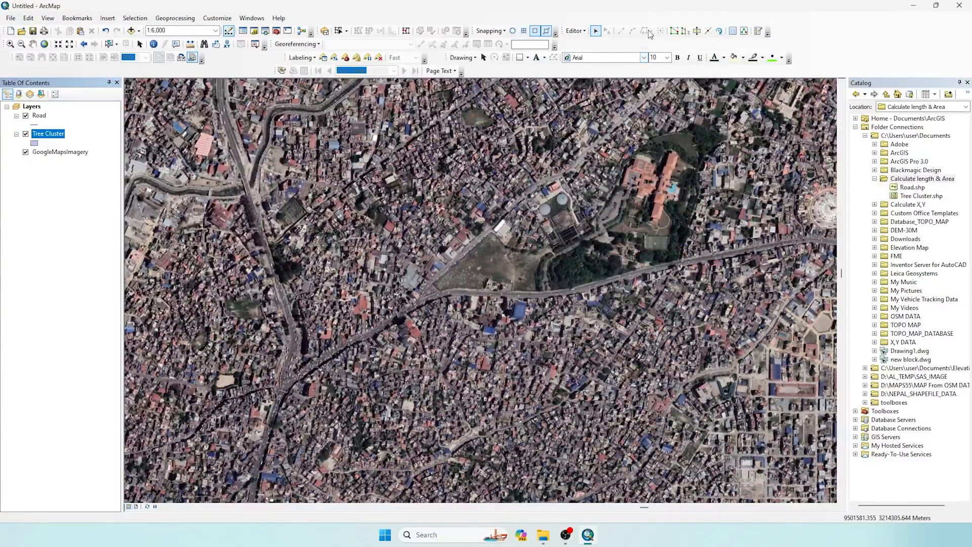
# Step: Look through the Editor commands and hide the Editor toolbar
pyautogui.click(577, 31)
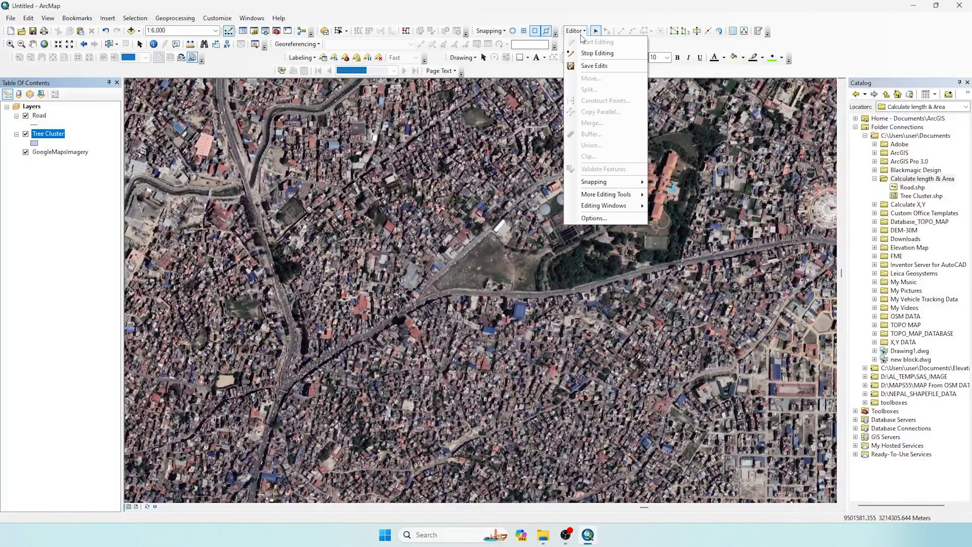
pyautogui.click(821, 42)
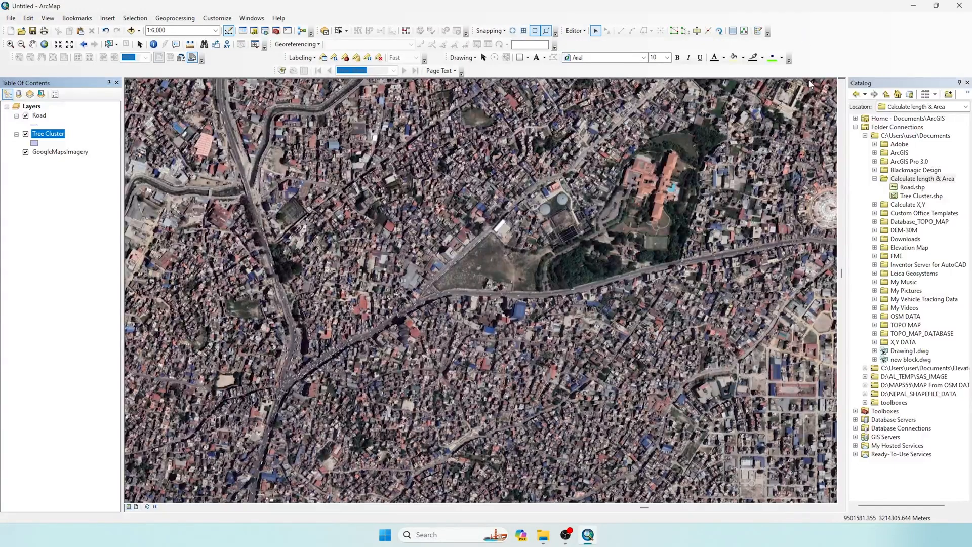
pyautogui.rightClick(809, 48)
pyautogui.click(823, 103)
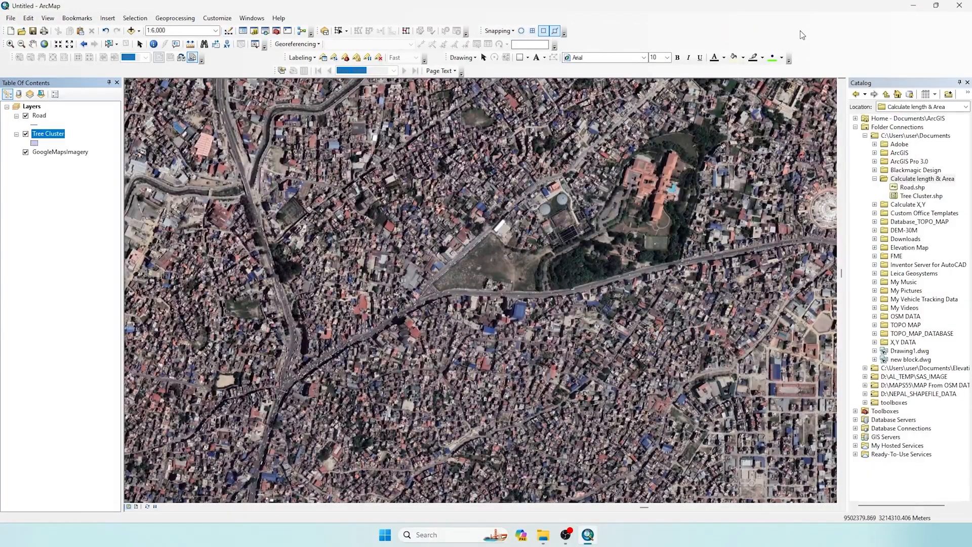
# Step: Display the Editor toolbar, then open the Create Features window and collapse the Catalog window
pyautogui.rightClick(791, 34)
pyautogui.click(810, 112)
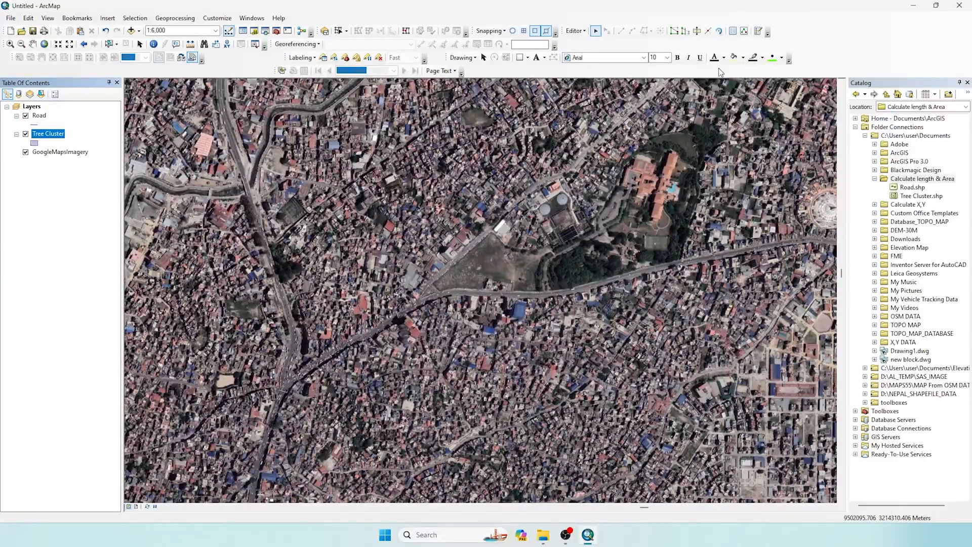
pyautogui.click(758, 32)
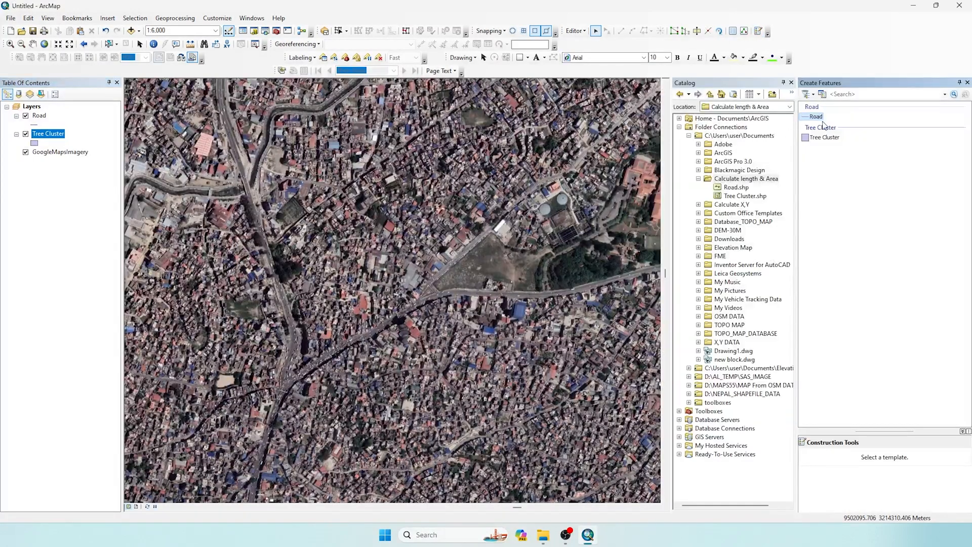
pyautogui.click(785, 83)
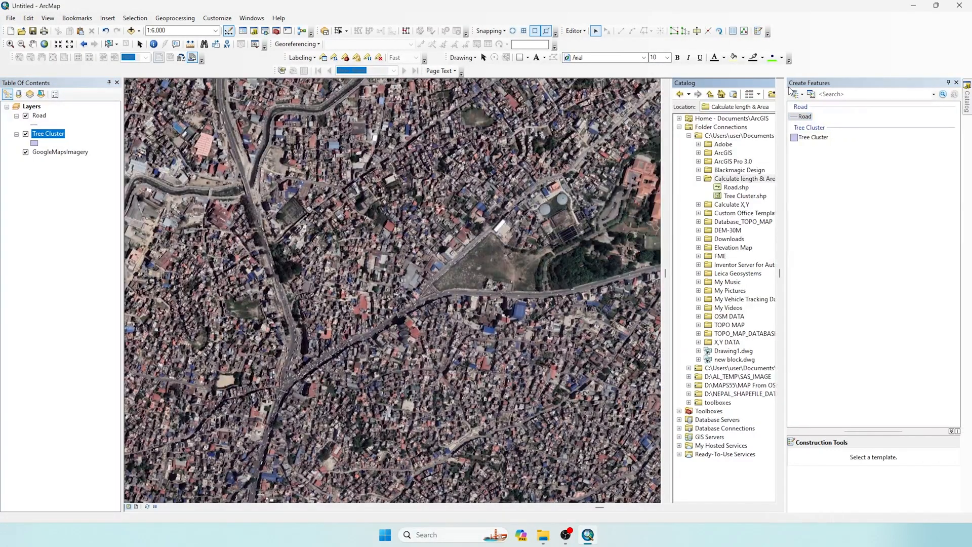
# Step: Start a Road feature with the Line construction tool, placing the first two vertices on the main road south of the open field
pyautogui.click(811, 137)
pyautogui.click(805, 117)
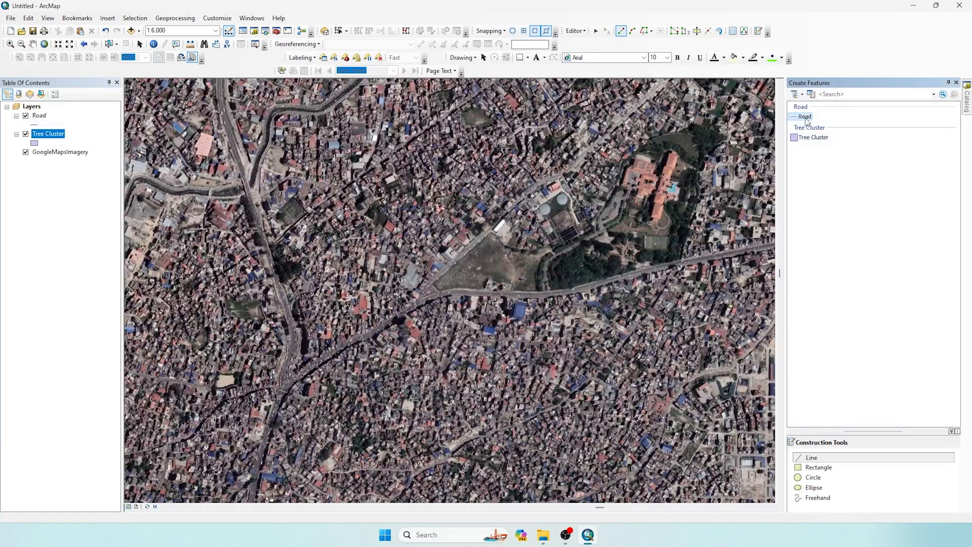
pyautogui.click(821, 458)
pyautogui.scroll(3, 466, 300)
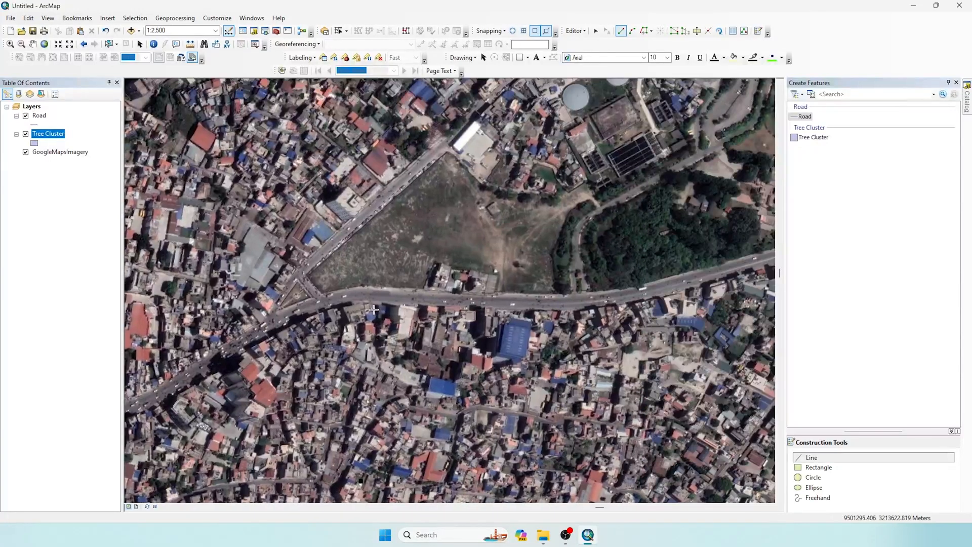
pyautogui.scroll(2, 374, 310)
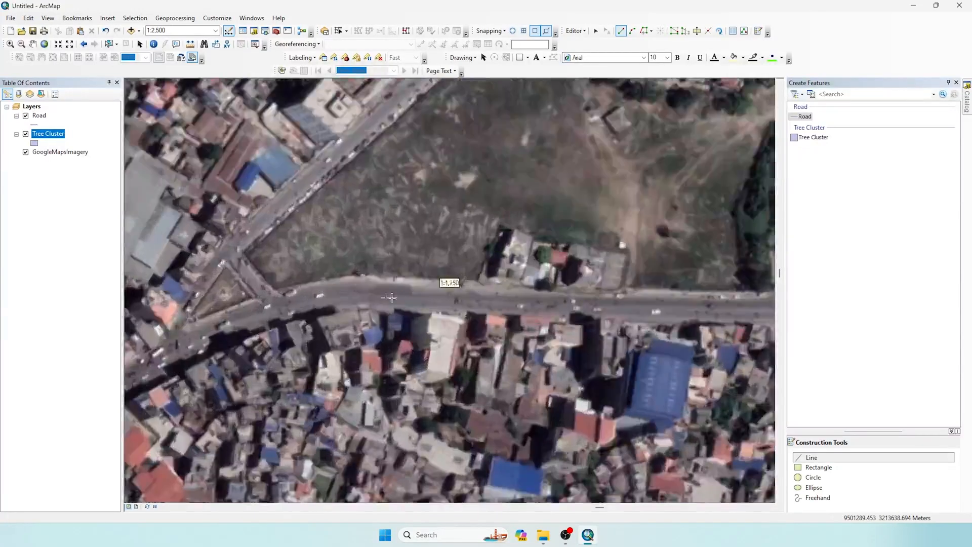
pyautogui.click(433, 297)
pyautogui.click(558, 304)
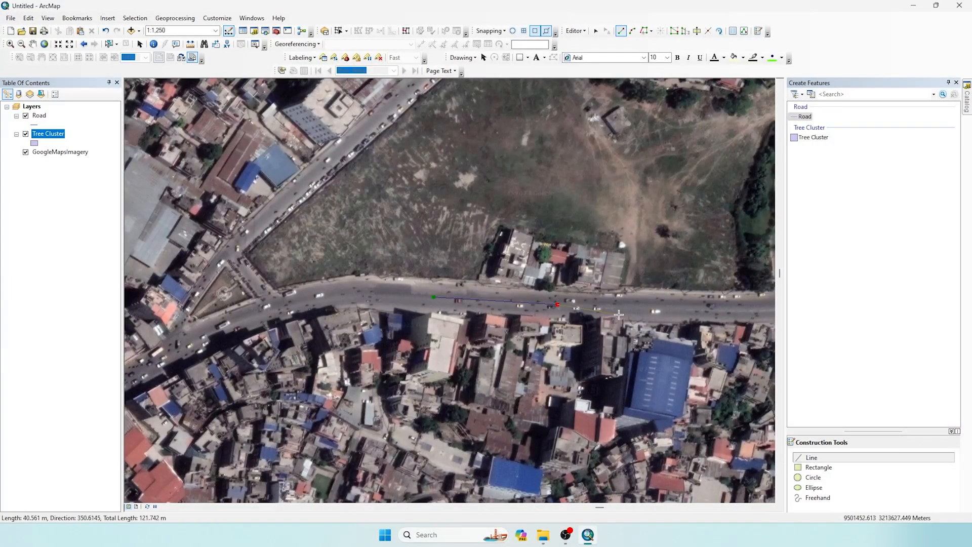
# Step: Extend the Road line east along the main road, past the blue-roofed building to the entrance lane beside the trees
pyautogui.moveTo(590, 312); pyautogui.dragTo(477, 315)
pyautogui.click(538, 312)
pyautogui.moveTo(601, 315); pyautogui.dragTo(485, 317)
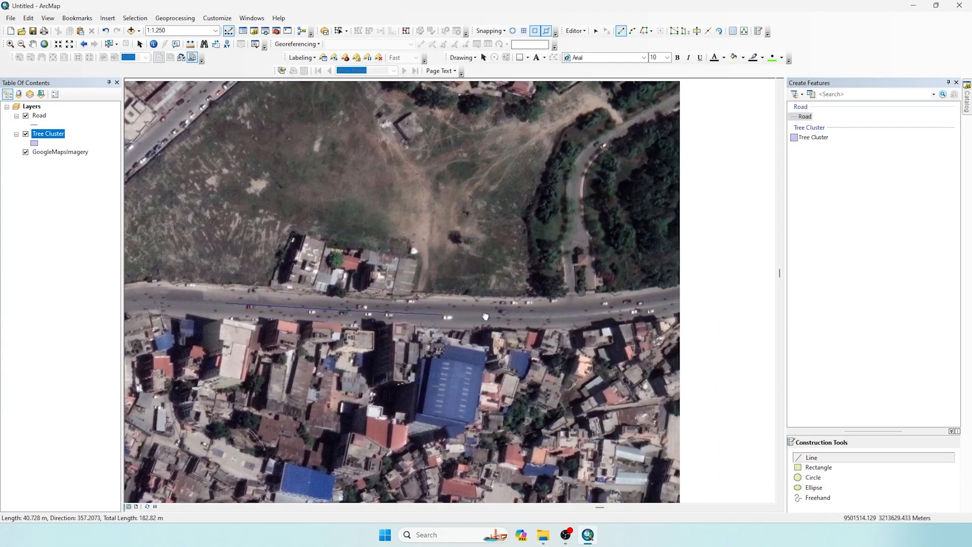
pyautogui.click(484, 317)
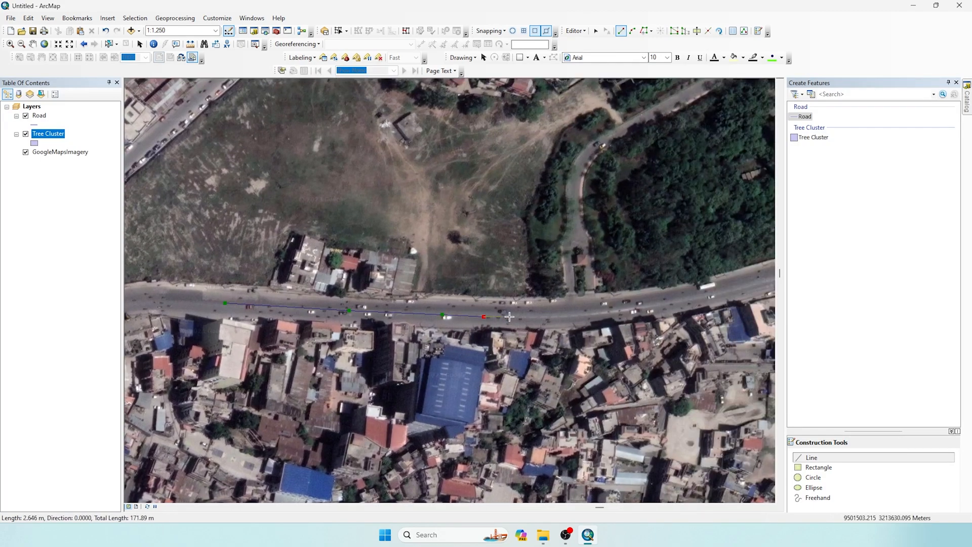
pyautogui.click(536, 315)
pyautogui.moveTo(605, 316); pyautogui.dragTo(426, 326)
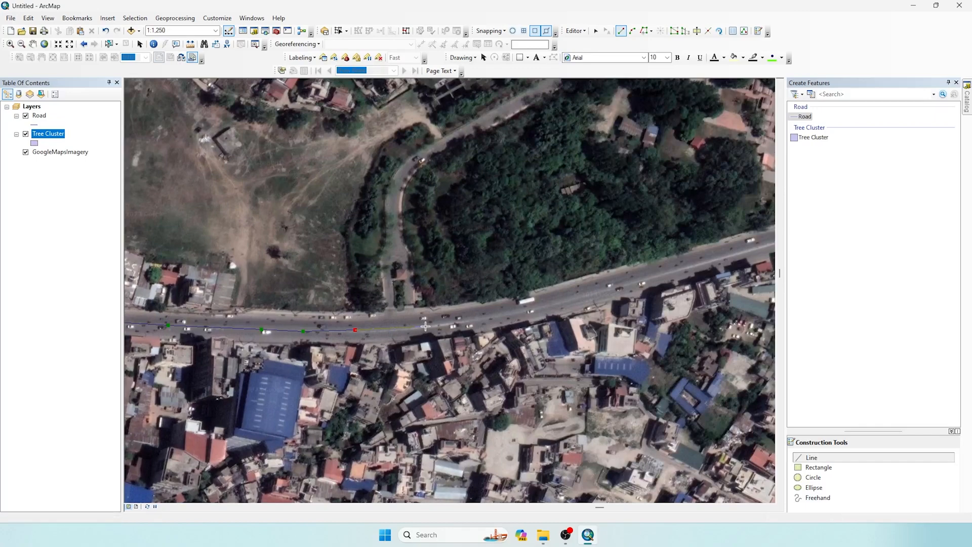
pyautogui.click(410, 327)
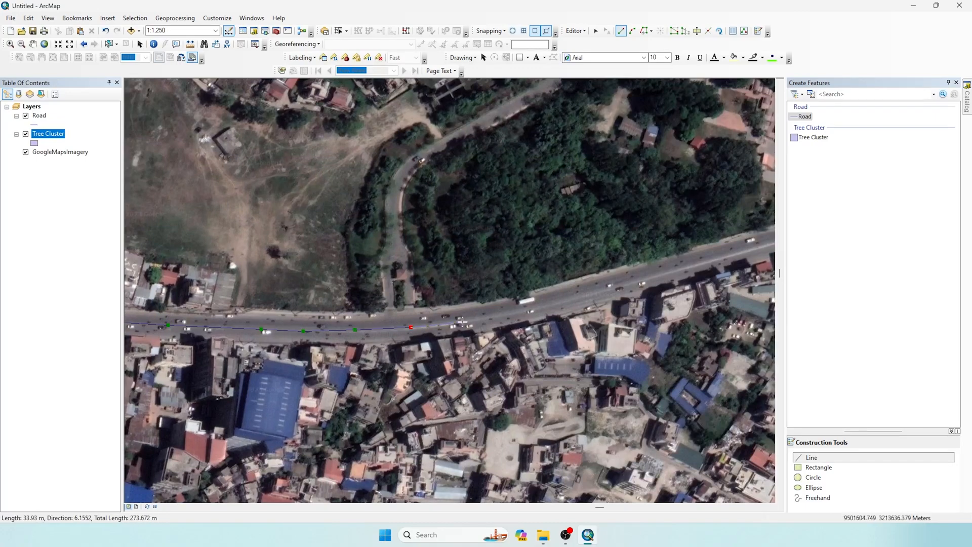
pyautogui.click(466, 320)
# Step: Trace the Road line northeast along the southern edge of the wooded area, up to the parking area near the sports court
pyautogui.moveTo(530, 310); pyautogui.dragTo(446, 352)
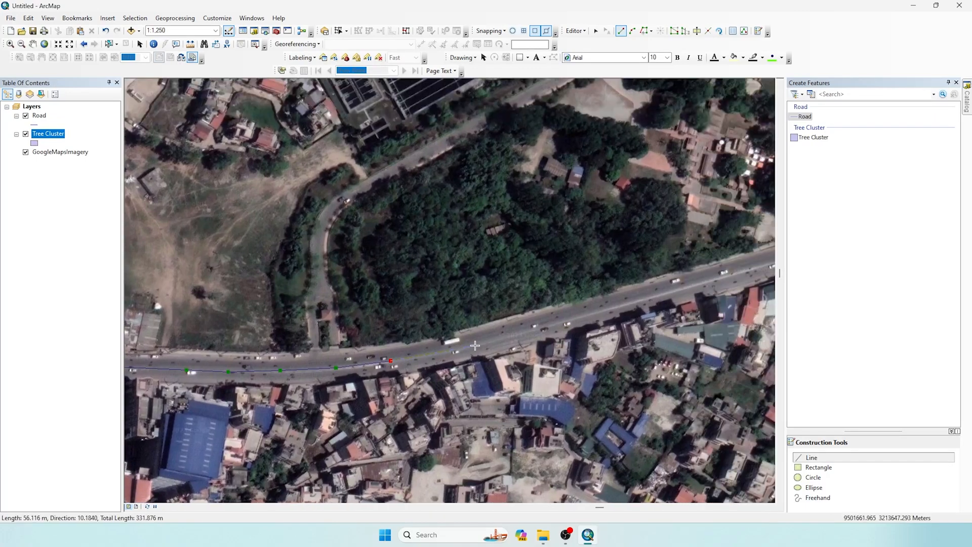
pyautogui.click(475, 345)
pyautogui.moveTo(548, 327); pyautogui.dragTo(516, 338)
pyautogui.click(521, 336)
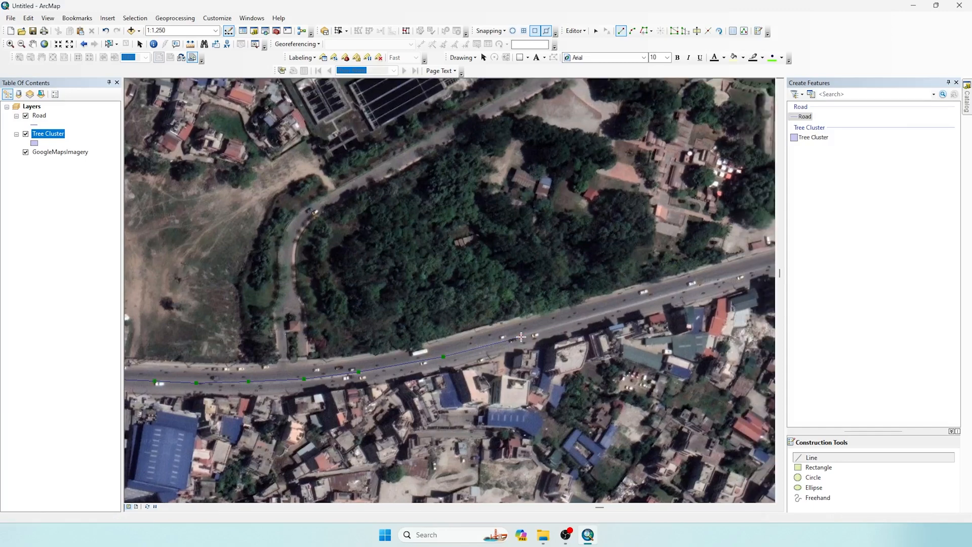
pyautogui.moveTo(574, 326); pyautogui.dragTo(453, 360)
pyautogui.click(482, 349)
pyautogui.moveTo(533, 340); pyautogui.dragTo(376, 388)
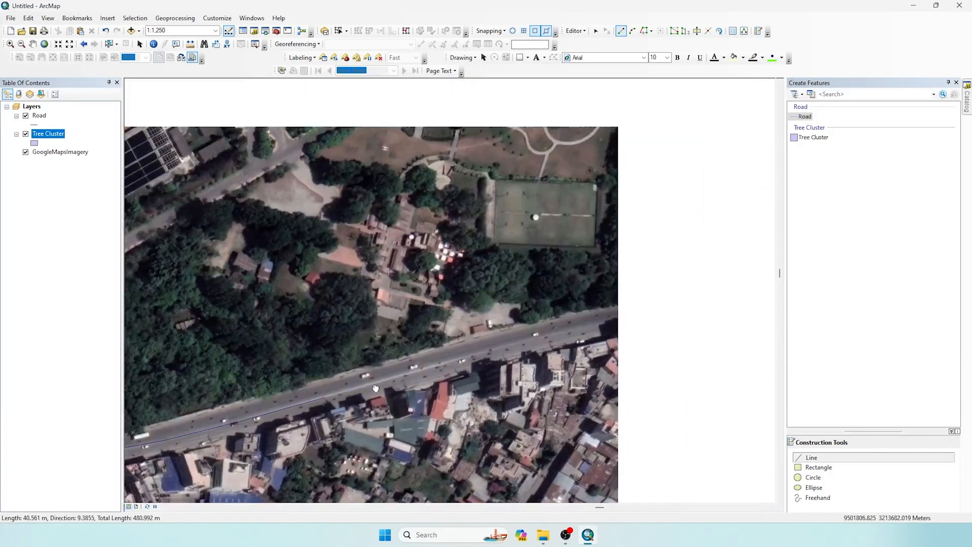
pyautogui.click(416, 371)
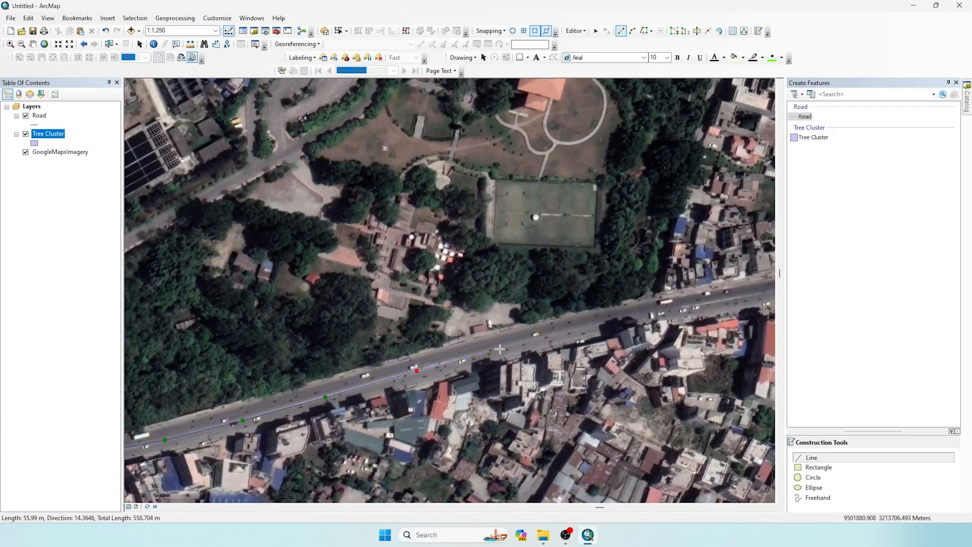
pyautogui.click(505, 347)
# Step: Continue the Road line along the main road from the sports court toward the bend southwest of the round stupa
pyautogui.moveTo(536, 337); pyautogui.dragTo(410, 371)
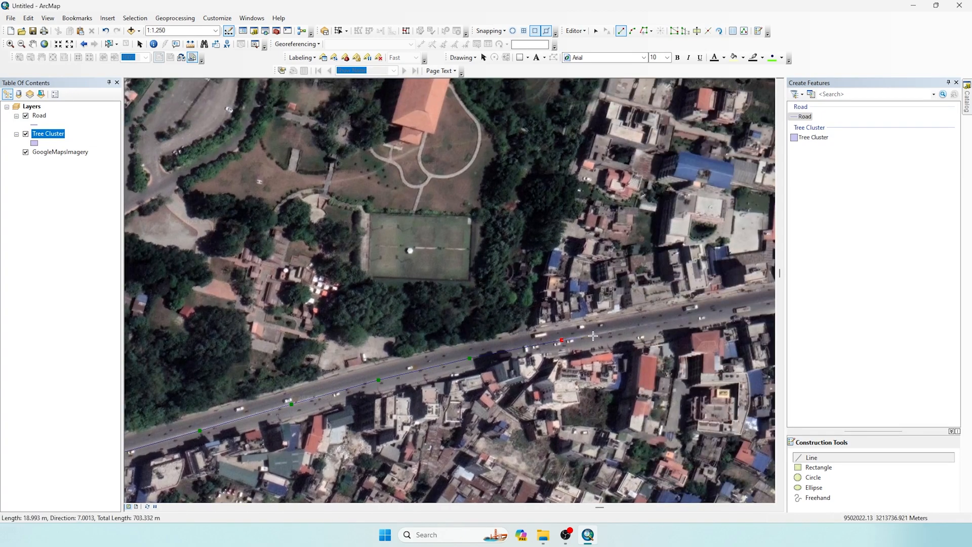
pyautogui.moveTo(609, 330); pyautogui.dragTo(402, 376)
pyautogui.click(460, 366)
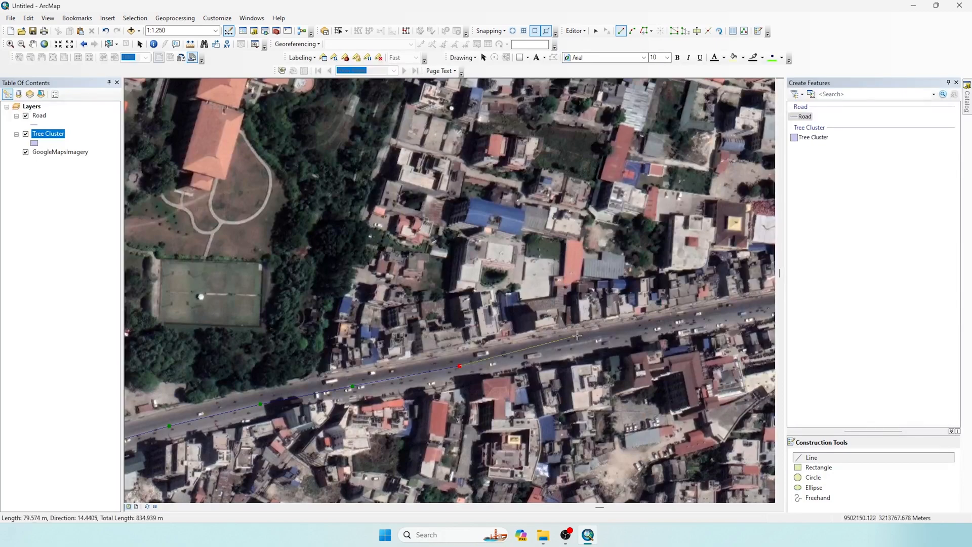
pyautogui.moveTo(582, 336); pyautogui.dragTo(451, 347)
pyautogui.click(498, 344)
pyautogui.moveTo(558, 334); pyautogui.dragTo(427, 351)
pyautogui.click(516, 334)
pyautogui.moveTo(575, 326); pyautogui.dragTo(475, 347)
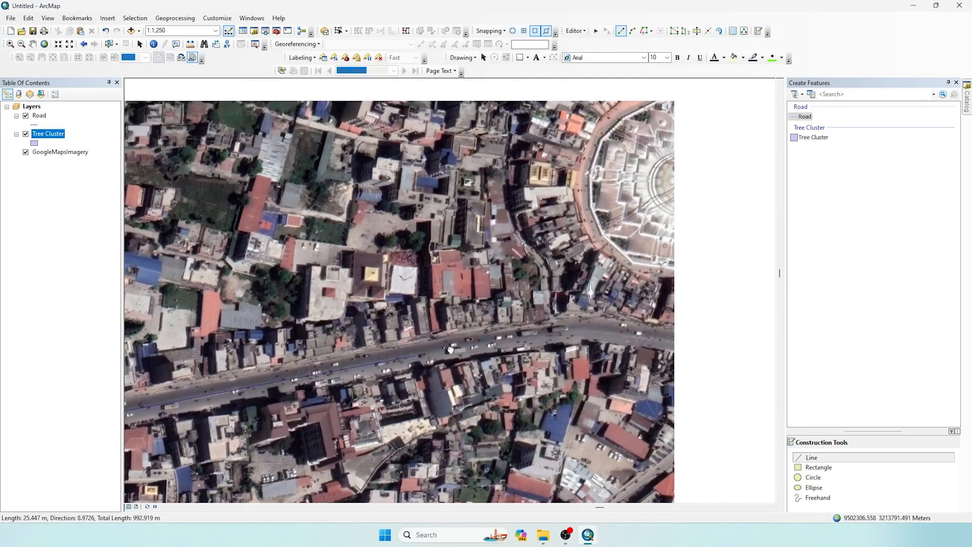
pyautogui.click(474, 345)
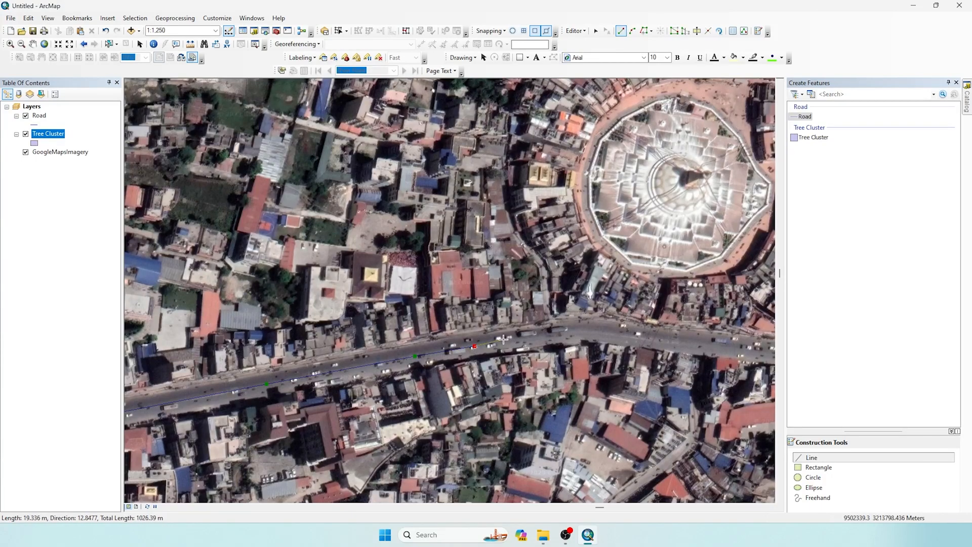
# Step: Trace the road bend south of the stupa, undoing and re-placing one vertex, and continue with an End Point Arc Segment
pyautogui.click(491, 343)
pyautogui.click(552, 333)
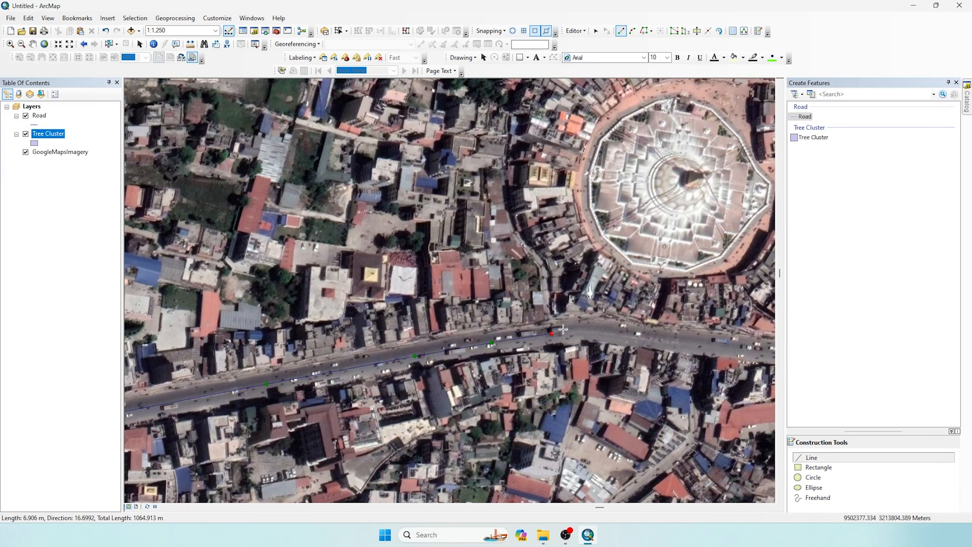
pyautogui.hotkey('ctrl', 'z')
pyautogui.click(542, 334)
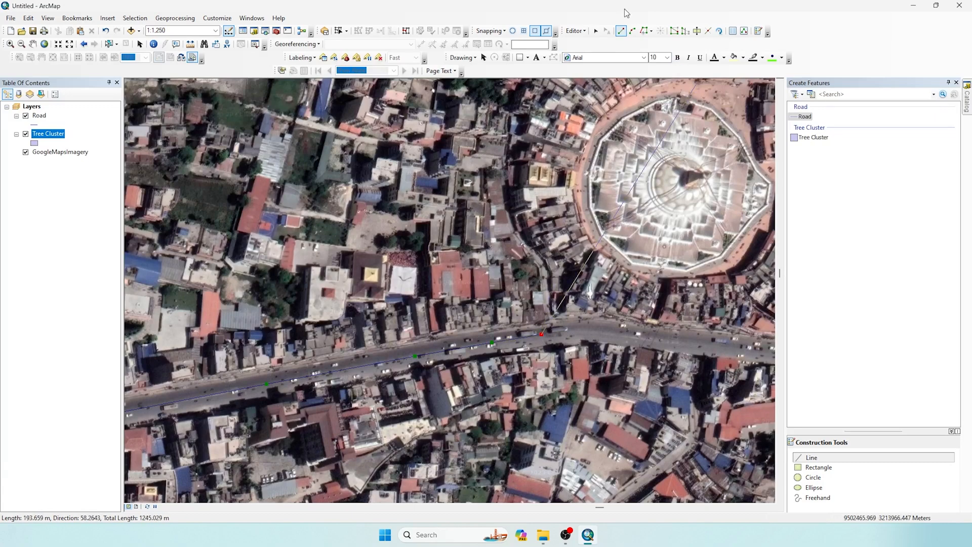
pyautogui.click(633, 32)
pyautogui.click(607, 331)
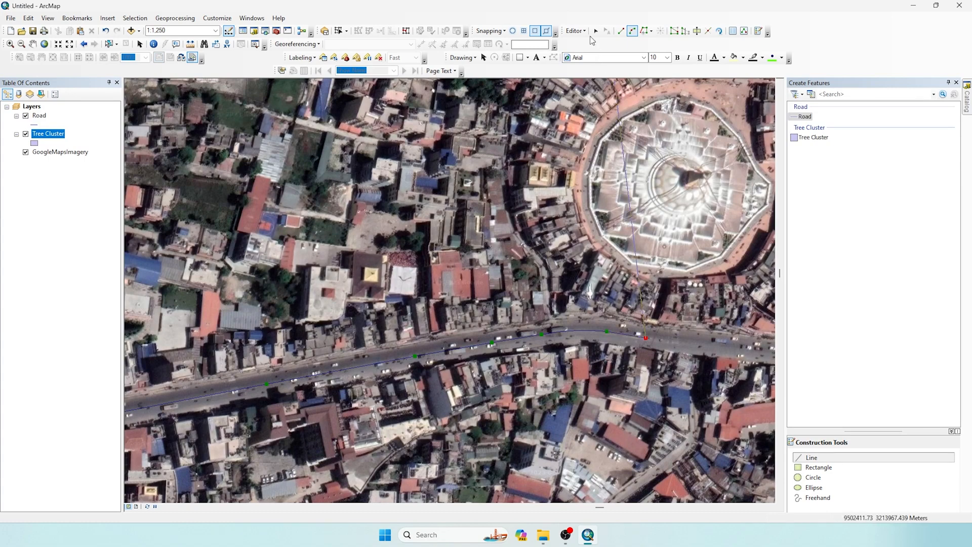
# Step: Switch back to straight segments and finish the Road line east of the stupa, about 1.3 km long in total
pyautogui.click(622, 32)
pyautogui.moveTo(631, 320); pyautogui.dragTo(531, 271)
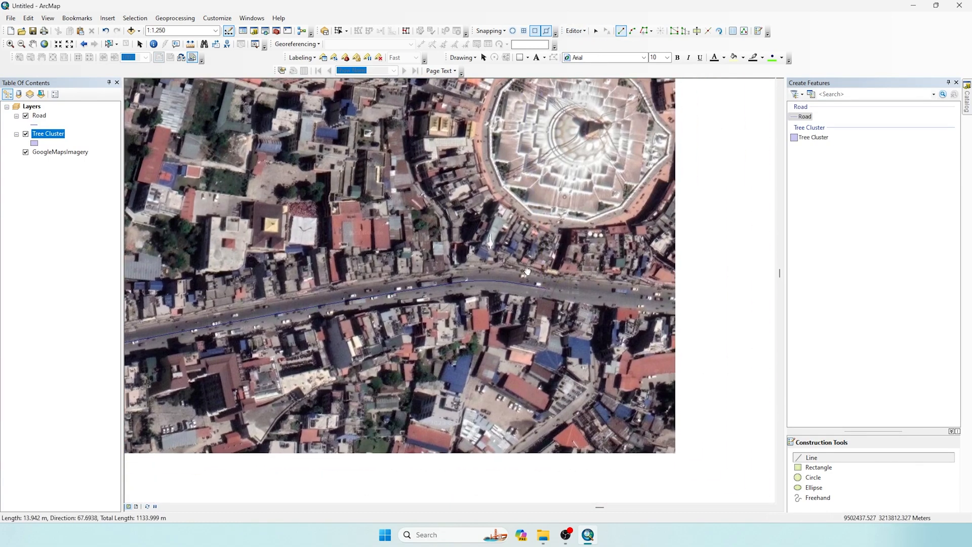
pyautogui.click(628, 299)
pyautogui.moveTo(741, 313); pyautogui.dragTo(509, 311)
pyautogui.click(500, 305)
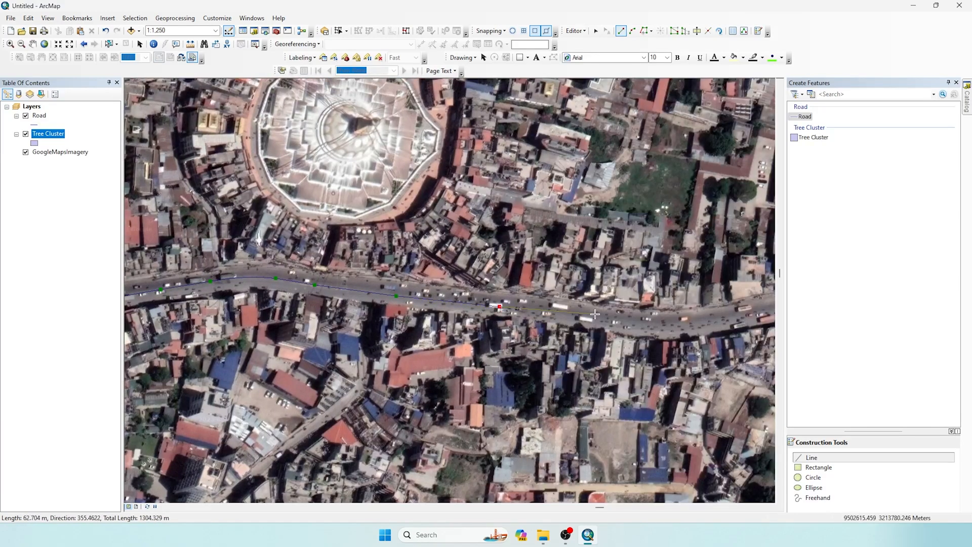
pyautogui.click(559, 314)
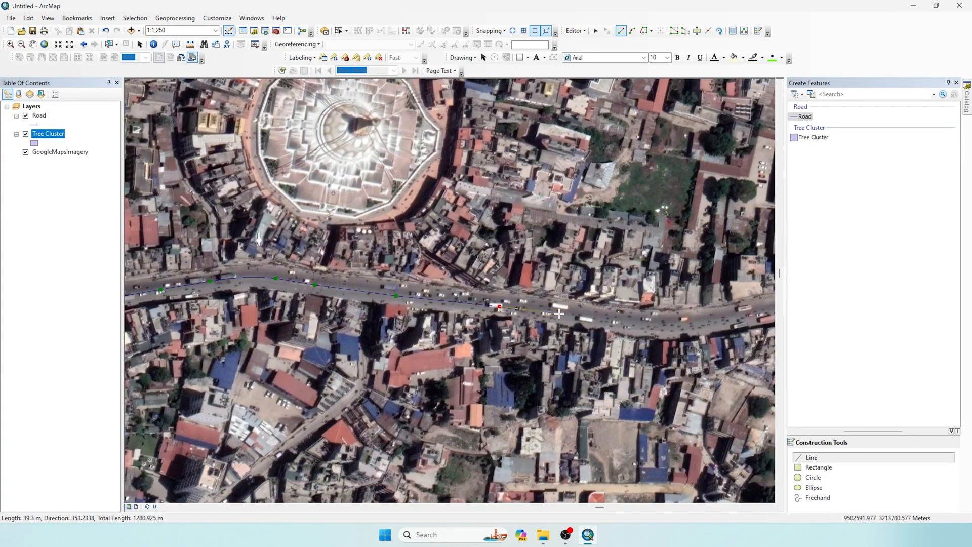
pyautogui.doubleClick(600, 319)
# Step: Review the finished Road line over the imagery and clear its selection with the Edit tool
pyautogui.scroll(-2, 582, 295)
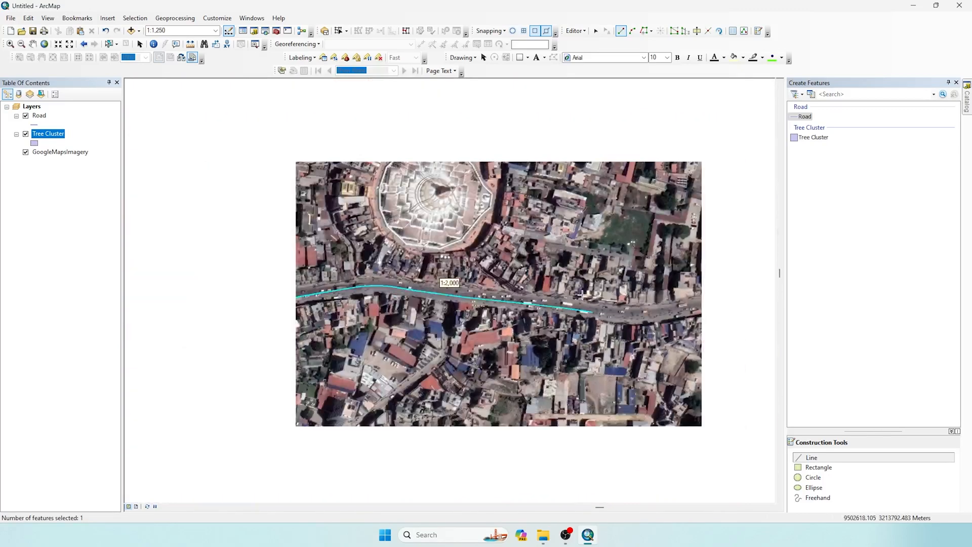
pyautogui.scroll(-2, 583, 295)
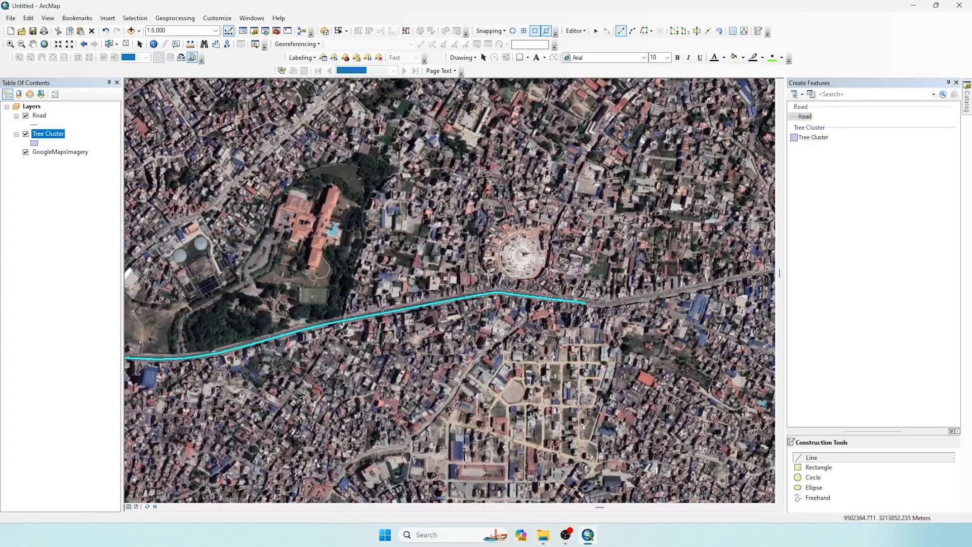
pyautogui.moveTo(488, 274); pyautogui.dragTo(721, 271)
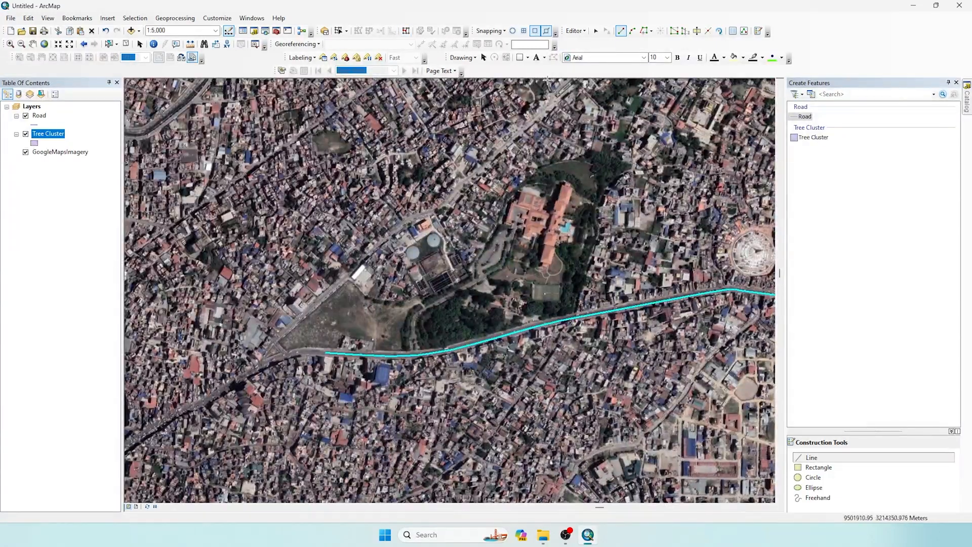
pyautogui.click(596, 31)
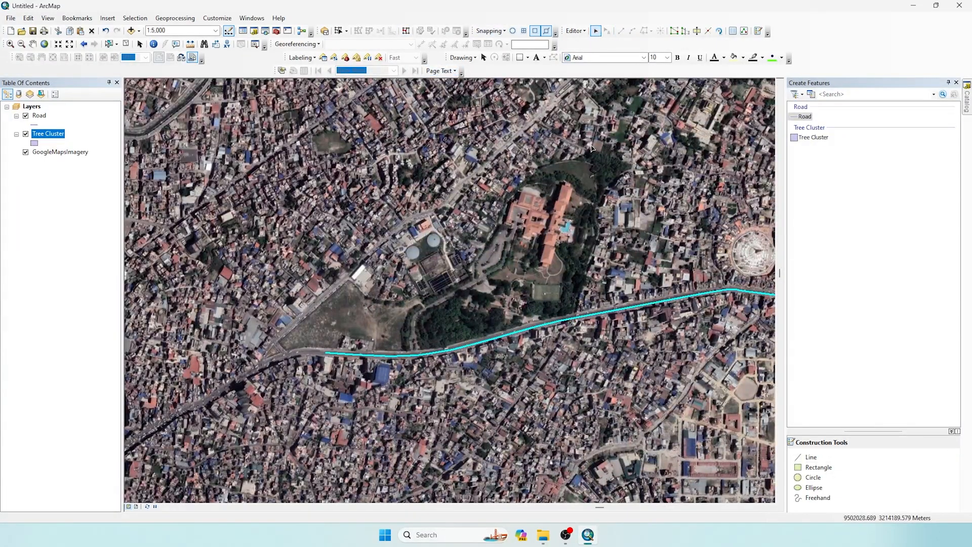
pyautogui.click(544, 168)
pyautogui.moveTo(588, 204); pyautogui.dragTo(425, 129)
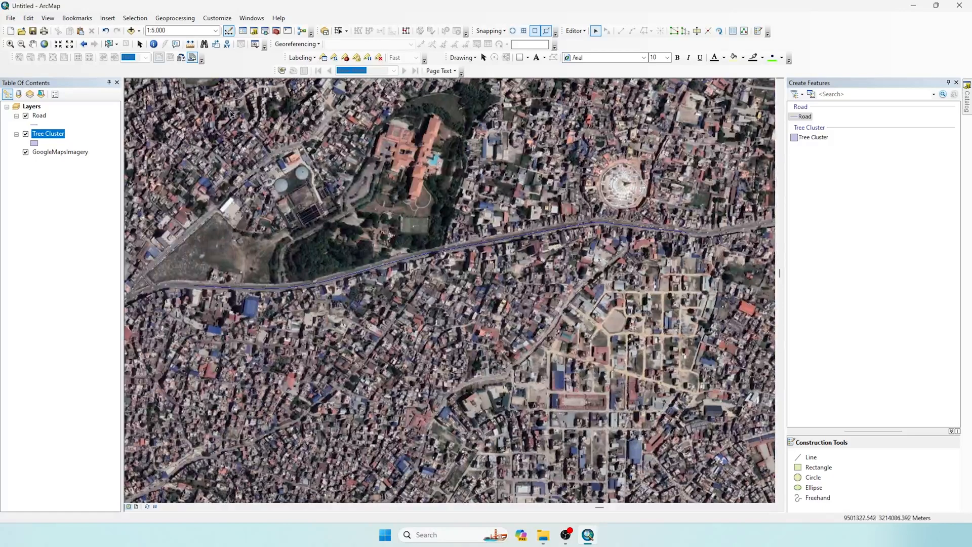
# Step: Choose the Tree Cluster template and apply the Hollow symbol to the Tree Cluster layer
pyautogui.click(806, 139)
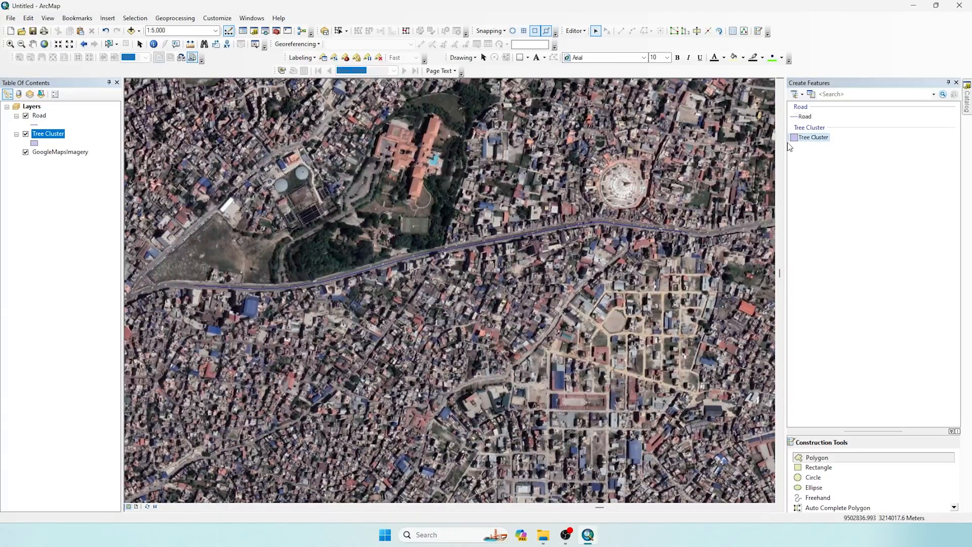
pyautogui.click(34, 143)
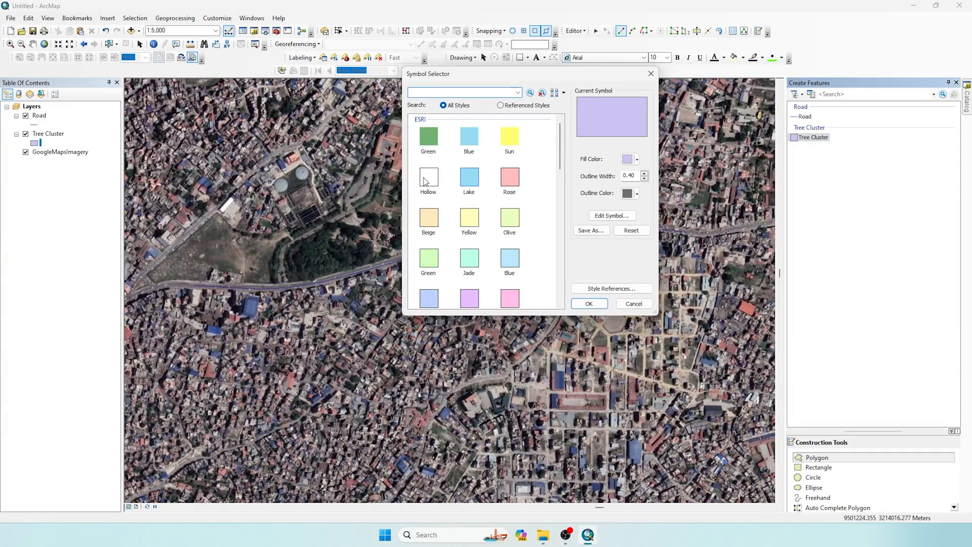
pyautogui.click(429, 178)
pyautogui.click(589, 303)
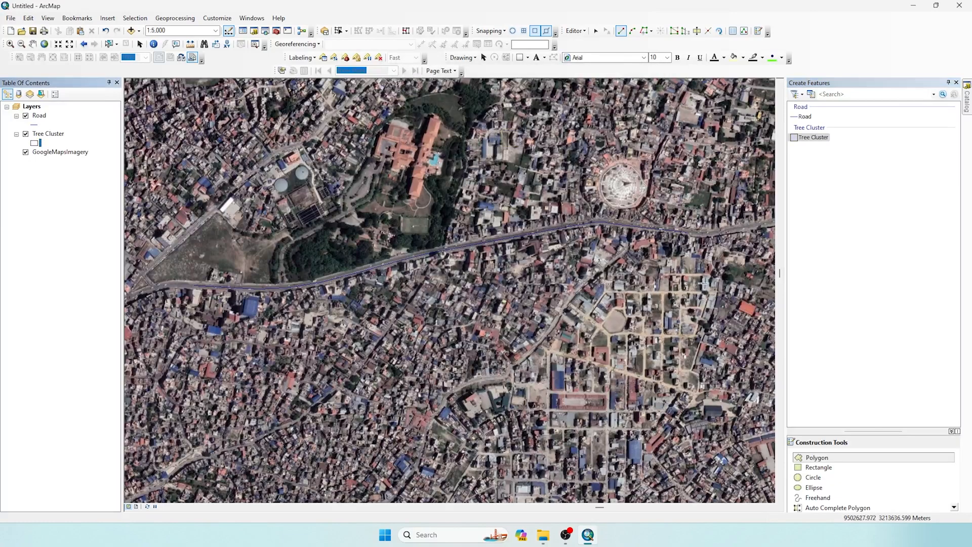
# Step: Give the Tree Cluster symbol a dark green outline with a width of 1
pyautogui.click(828, 456)
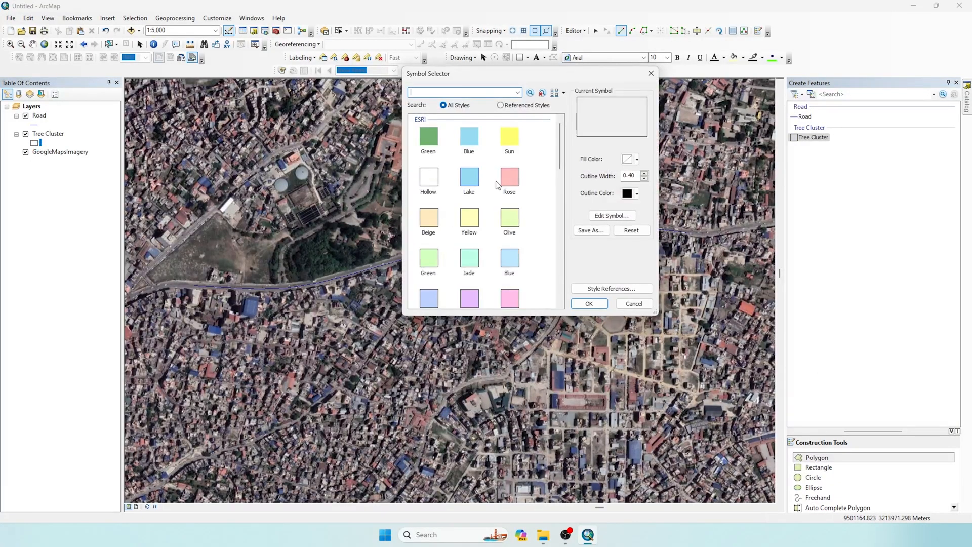
pyautogui.click(637, 194)
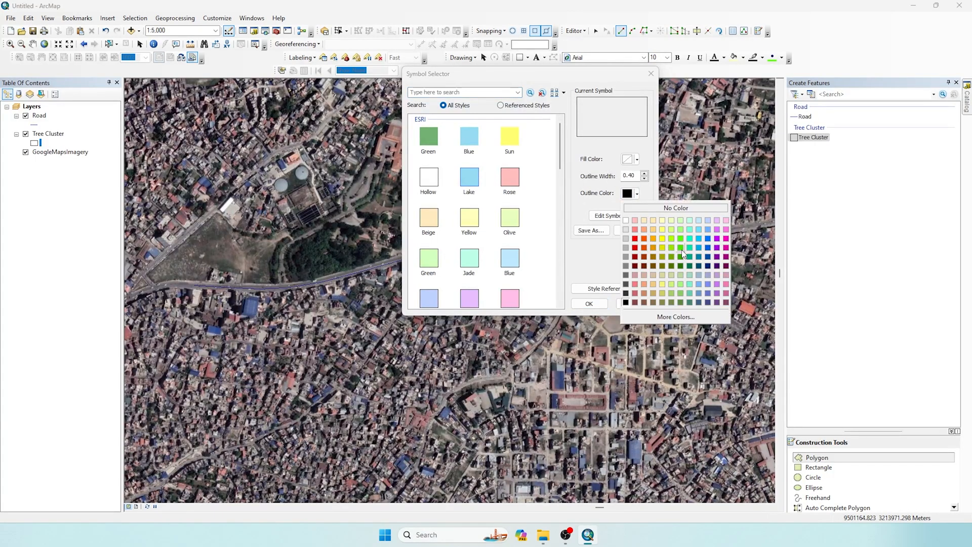
pyautogui.click(682, 266)
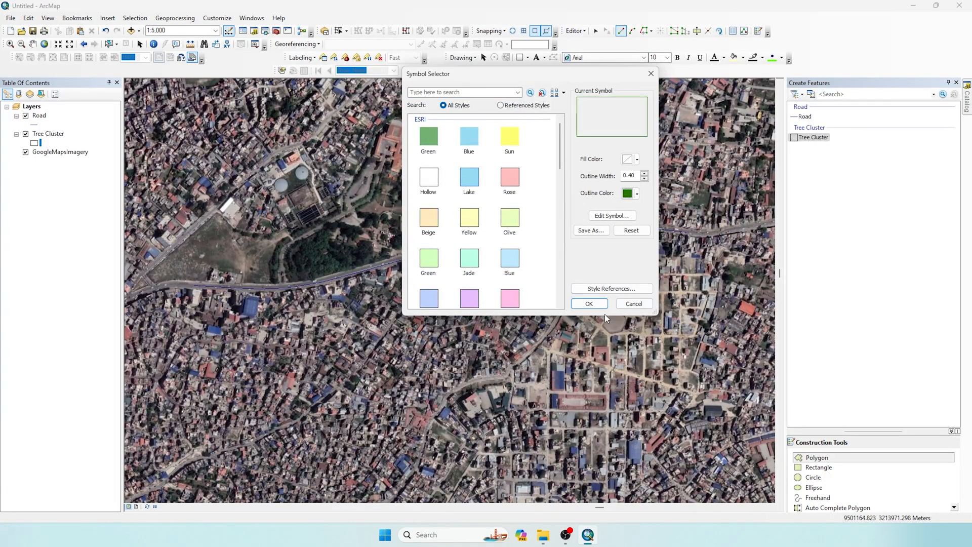
pyautogui.click(589, 303)
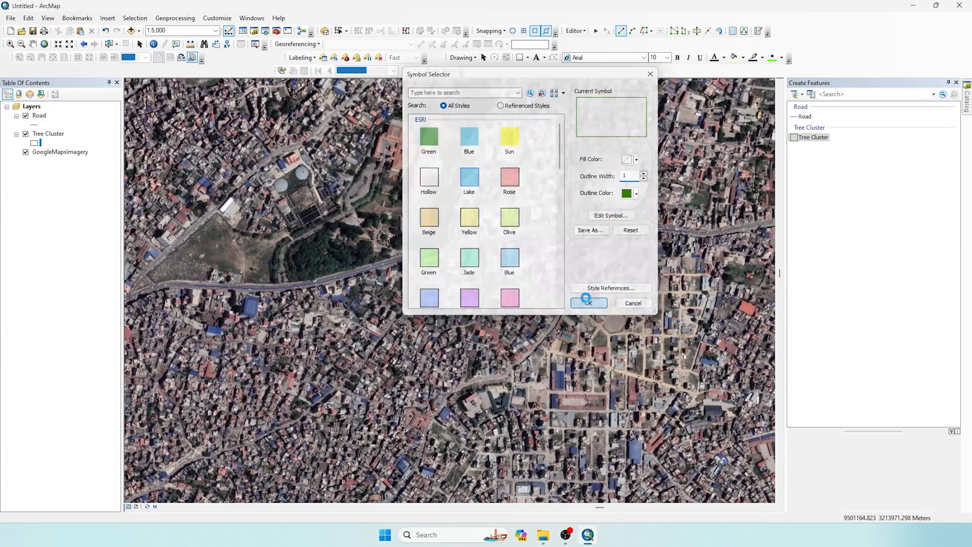
# Step: Start a Tree Cluster polygon at the forest's northwest corner and trace its edge northeast beside the access road into the first notch
pyautogui.scroll(5, 283, 260)
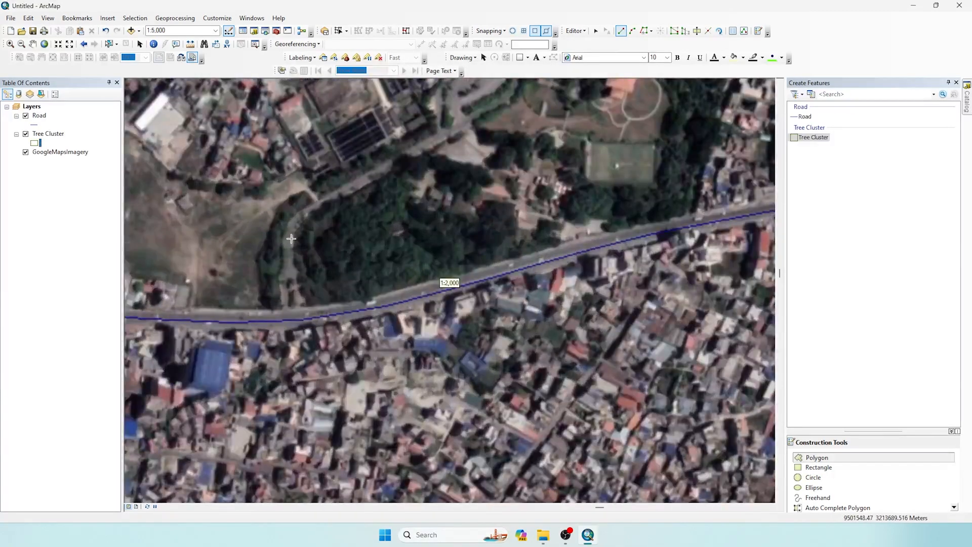
pyautogui.scroll(3, 291, 239)
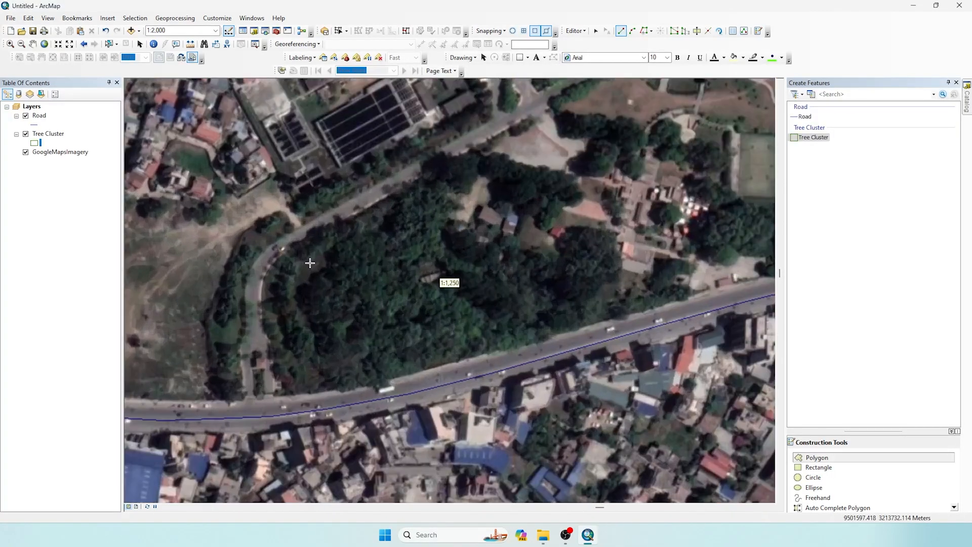
pyautogui.scroll(2, 308, 252)
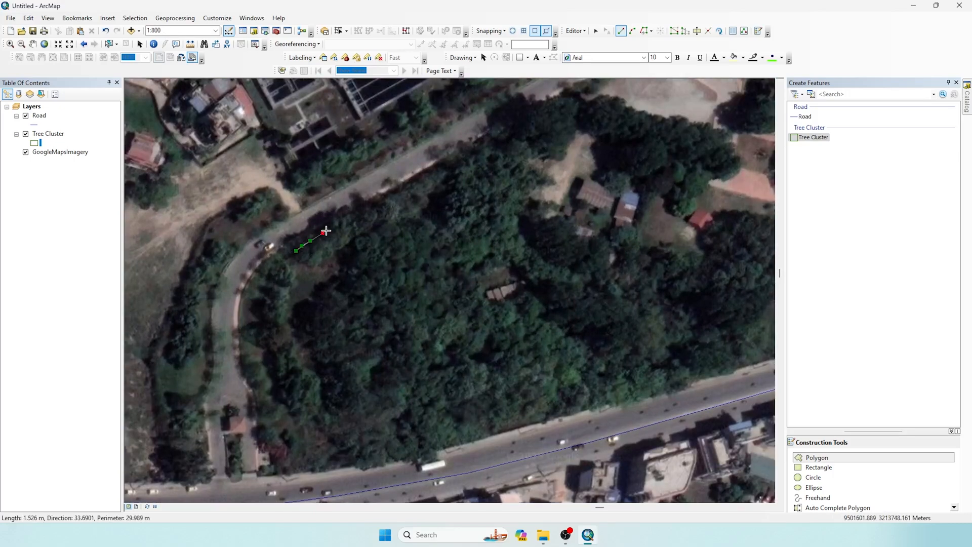
pyautogui.click(393, 203)
pyautogui.click(398, 209)
pyautogui.click(396, 217)
pyautogui.click(403, 222)
pyautogui.click(409, 221)
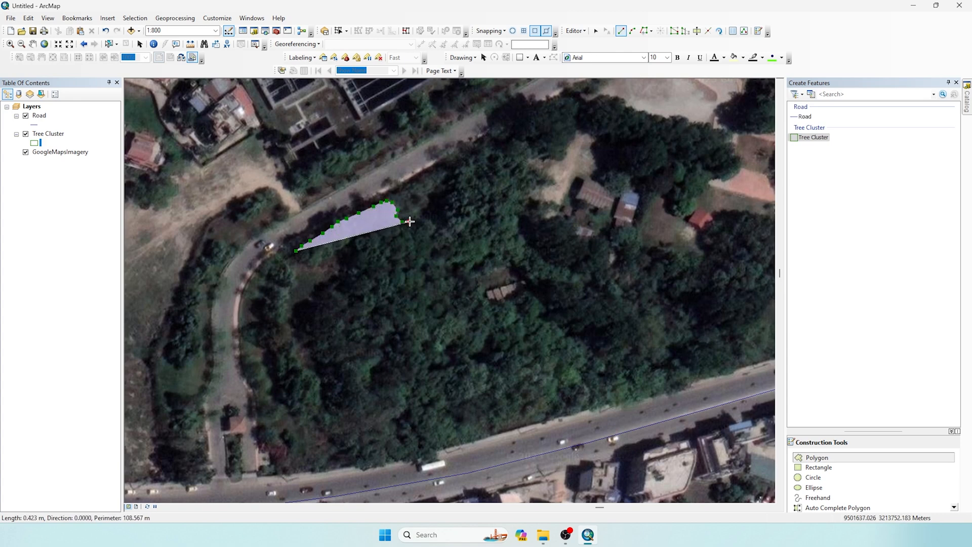
# Step: Continue the polygon along the bottom of the notch and up its eastern side towards the access road
pyautogui.click(424, 220)
pyautogui.click(429, 221)
pyautogui.click(435, 220)
pyautogui.click(437, 212)
pyautogui.click(438, 202)
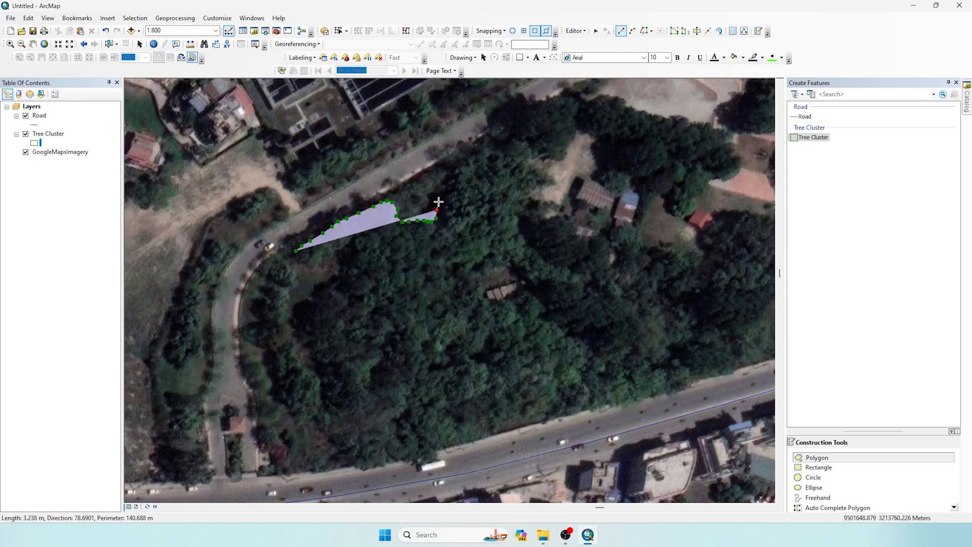
pyautogui.click(439, 194)
pyautogui.moveTo(442, 190); pyautogui.dragTo(350, 307)
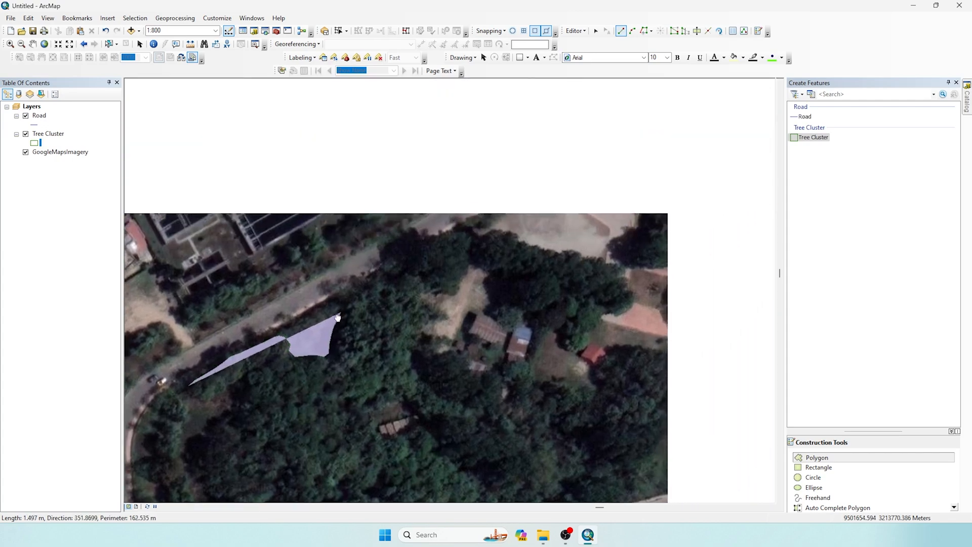
pyautogui.click(346, 308)
pyautogui.click(351, 304)
pyautogui.click(359, 297)
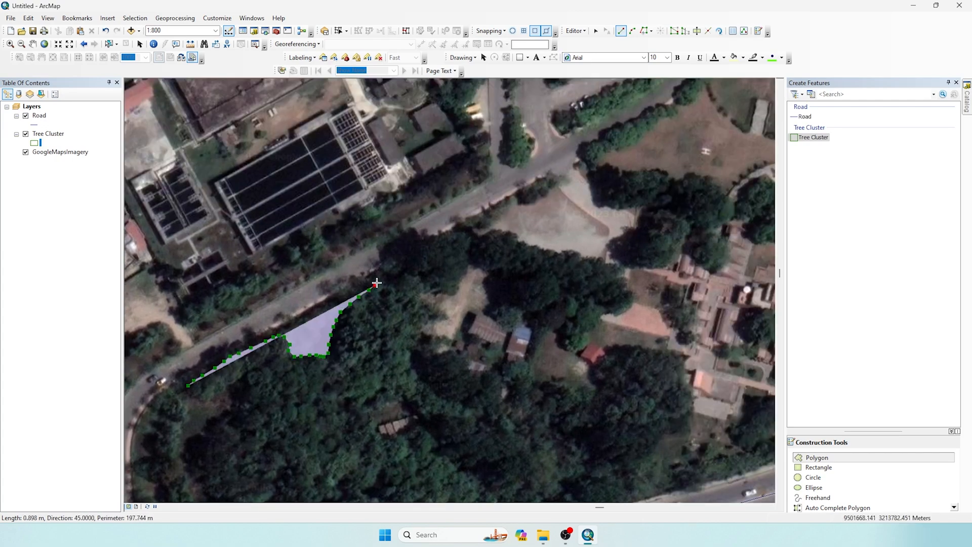
# Step: Trace the forest edge northeast alongside the access road up to the cluster's northern tip
pyautogui.click(381, 280)
pyautogui.click(386, 274)
pyautogui.click(394, 268)
pyautogui.click(407, 263)
pyautogui.click(415, 255)
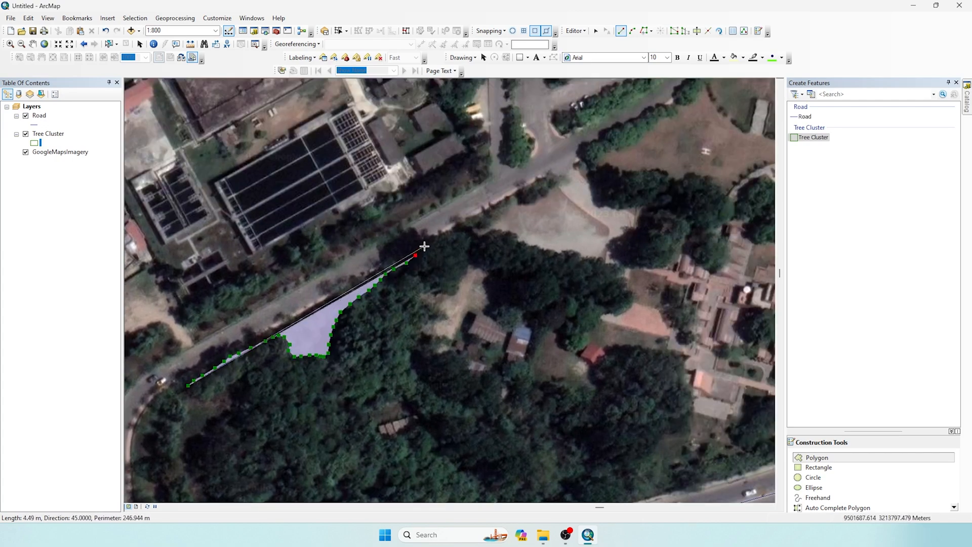
pyautogui.click(424, 248)
pyautogui.click(430, 243)
pyautogui.click(439, 240)
pyautogui.click(447, 236)
pyautogui.click(452, 234)
pyautogui.click(456, 236)
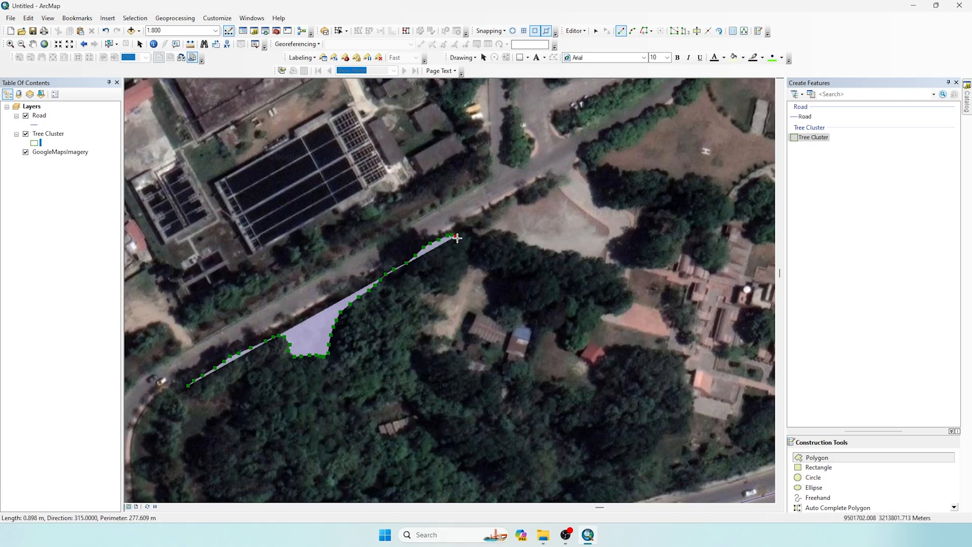
# Step: Round the northern tip and trace the tree edge south along the west side of the bare clearing
pyautogui.click(458, 239)
pyautogui.click(460, 245)
pyautogui.click(462, 252)
pyautogui.click(462, 259)
pyautogui.click(464, 266)
pyautogui.click(458, 278)
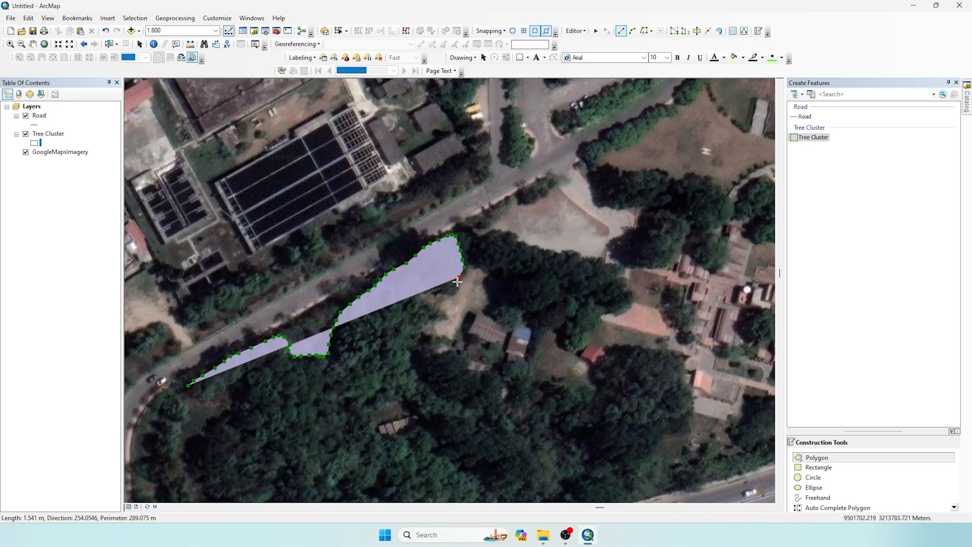
pyautogui.click(457, 287)
pyautogui.click(449, 290)
pyautogui.click(436, 295)
pyautogui.click(427, 302)
pyautogui.click(424, 310)
pyautogui.click(420, 320)
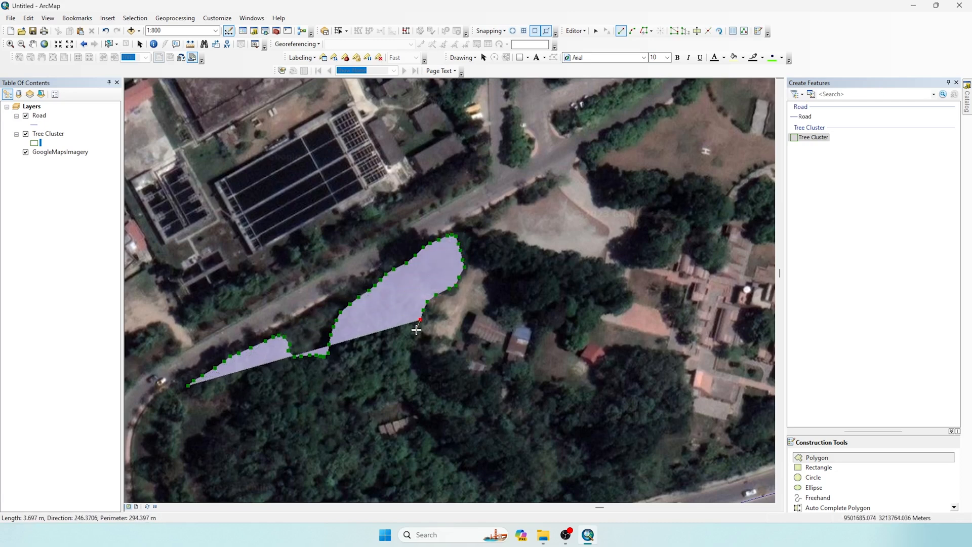
# Step: Trace the tree edge south past the clearing and around the small notch and bulge southwest of the houses
pyautogui.click(417, 329)
pyautogui.click(415, 335)
pyautogui.click(413, 342)
pyautogui.click(412, 349)
pyautogui.click(411, 356)
pyautogui.click(410, 362)
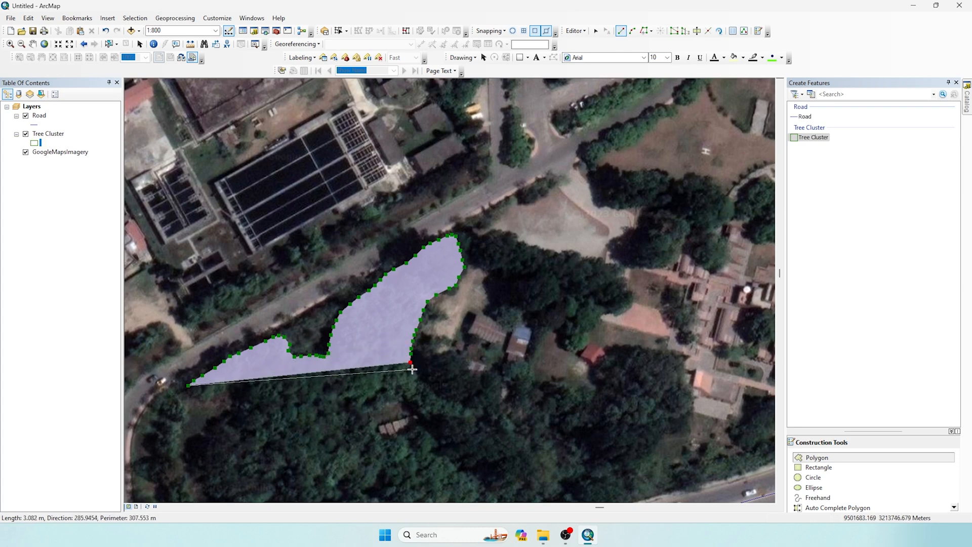
pyautogui.doubleClick(440, 356)
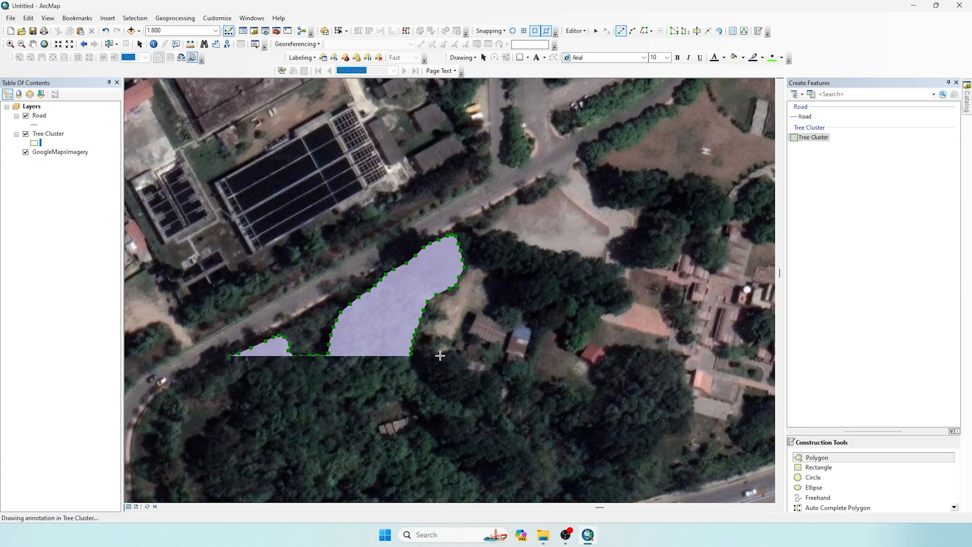
pyautogui.click(446, 354)
pyautogui.click(453, 358)
pyautogui.click(456, 364)
pyautogui.click(456, 368)
pyautogui.click(460, 375)
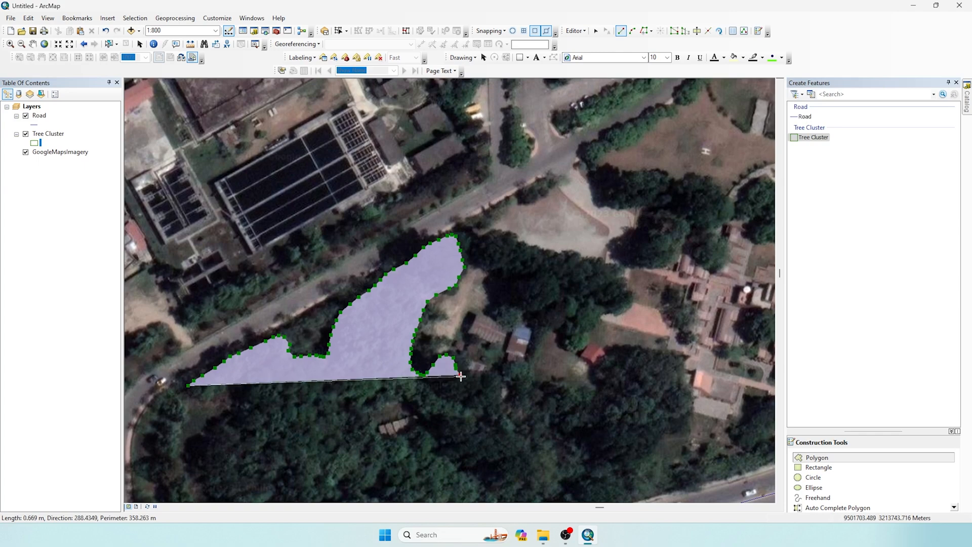
# Step: Trace the cluster's edge southeast from the houses through the dark gap in the trees down towards the main road
pyautogui.moveTo(460, 376); pyautogui.dragTo(341, 185)
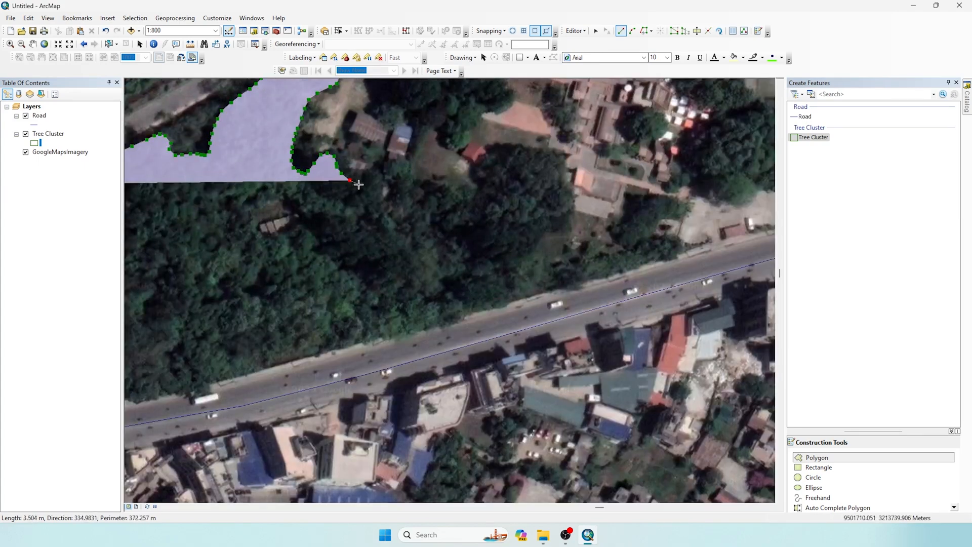
pyautogui.click(360, 186)
pyautogui.click(367, 192)
pyautogui.click(373, 207)
pyautogui.click(379, 214)
pyautogui.click(390, 226)
pyautogui.click(402, 238)
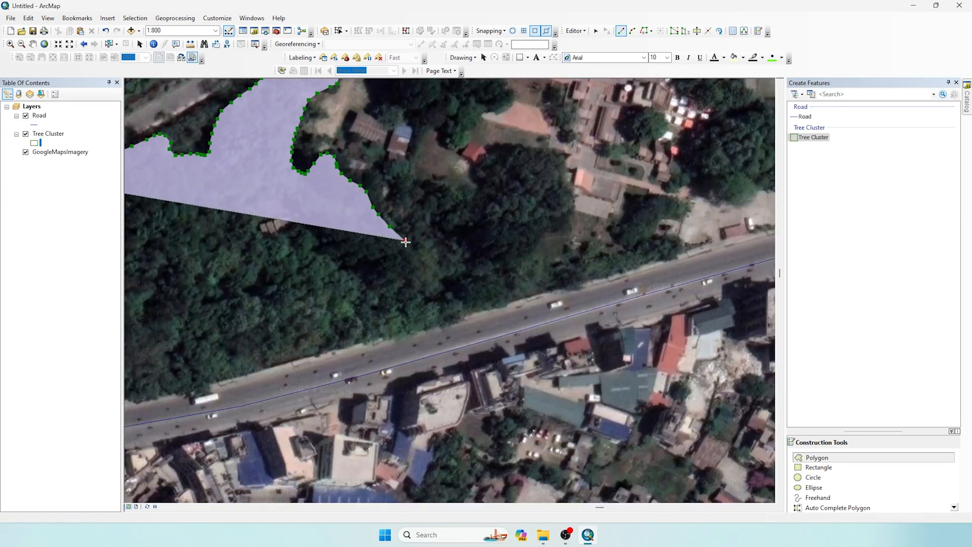
pyautogui.click(406, 247)
pyautogui.click(413, 261)
pyautogui.click(420, 276)
pyautogui.click(422, 283)
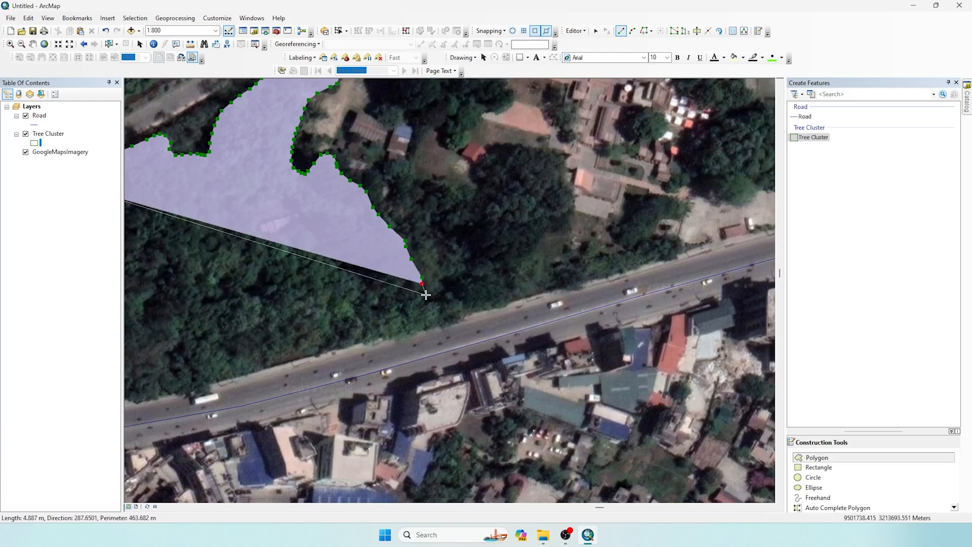
pyautogui.click(429, 295)
pyautogui.click(437, 305)
pyautogui.click(427, 314)
pyautogui.click(410, 318)
pyautogui.moveTo(368, 324); pyautogui.dragTo(475, 283)
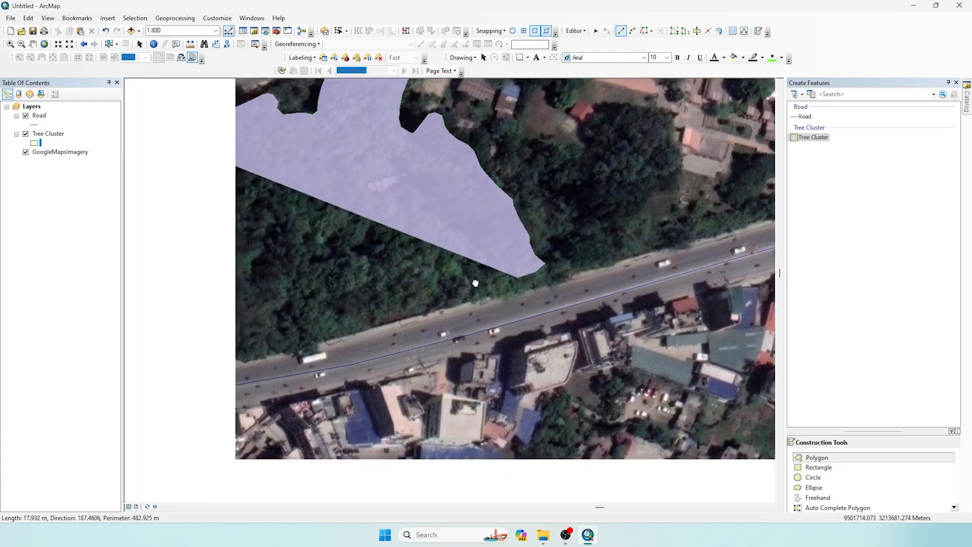
pyautogui.scroll(2, 473, 272)
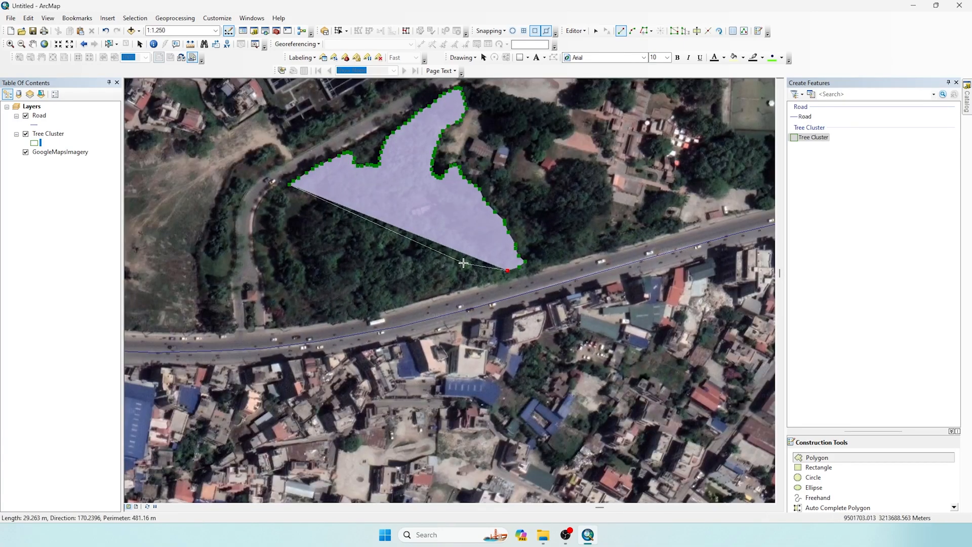
pyautogui.click(450, 285)
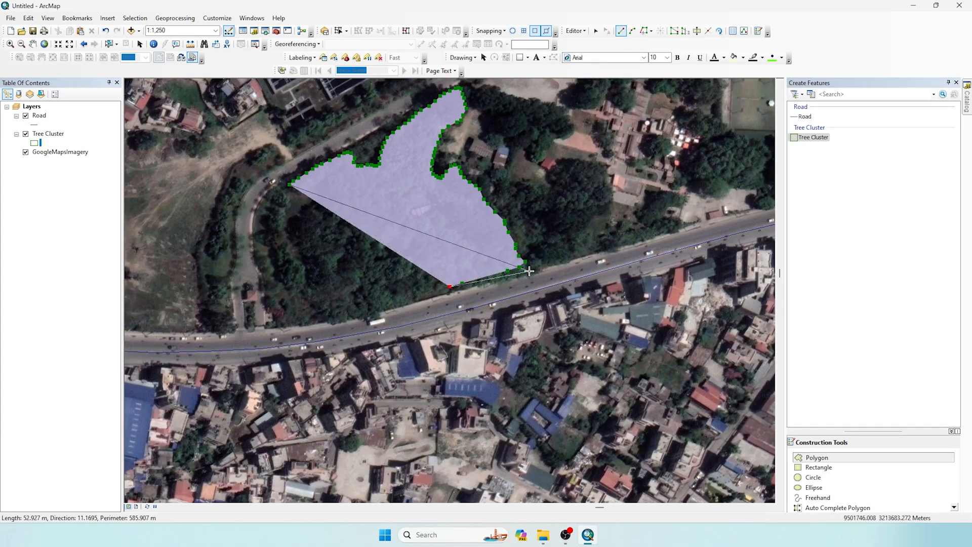
pyautogui.hotkey('ctrl', 'z')
# Step: Cross the narrow gap near the main road and trace the west edge of the eastern tree group northward
pyautogui.click(533, 255)
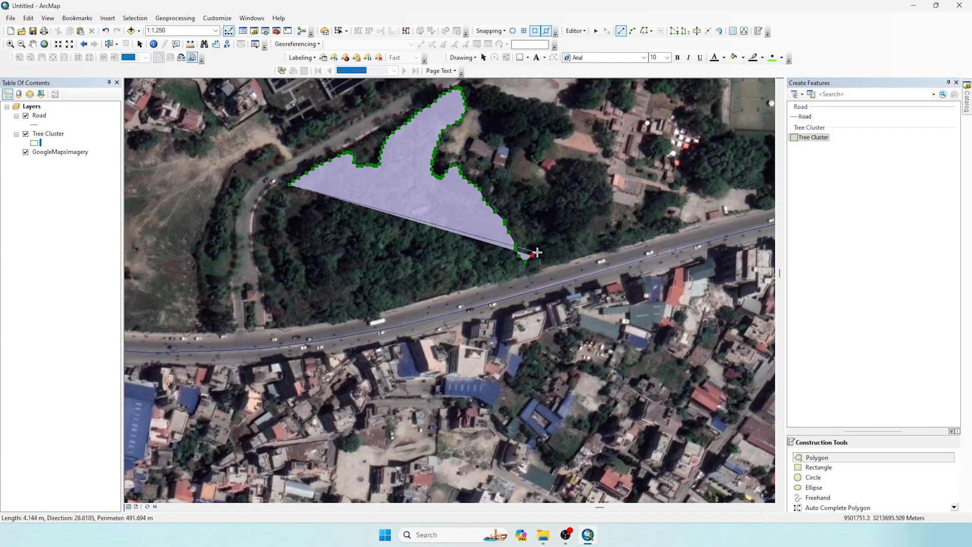
pyautogui.click(537, 252)
pyautogui.click(535, 248)
pyautogui.click(534, 241)
pyautogui.click(535, 234)
pyautogui.click(533, 228)
pyautogui.click(530, 223)
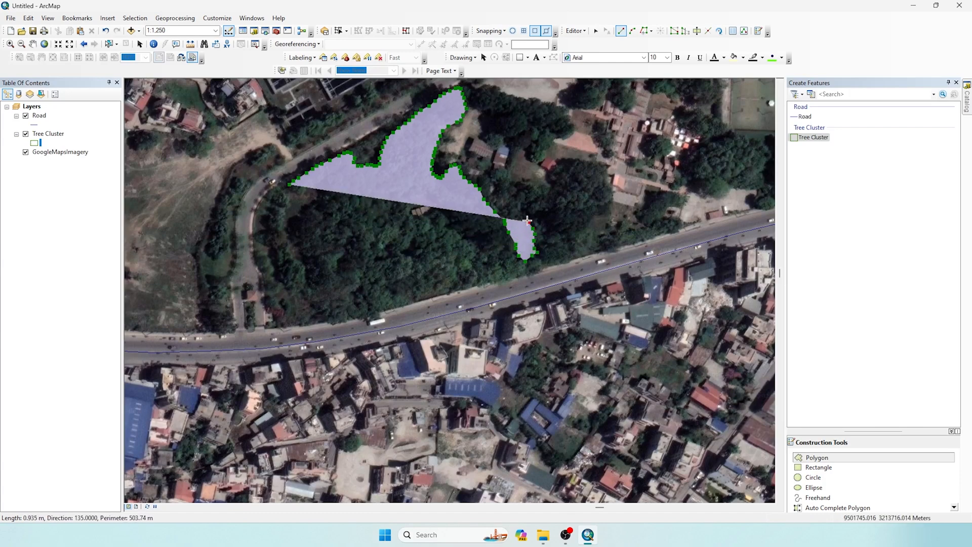
pyautogui.click(527, 218)
pyautogui.click(522, 214)
pyautogui.click(517, 209)
pyautogui.click(512, 207)
pyautogui.click(516, 204)
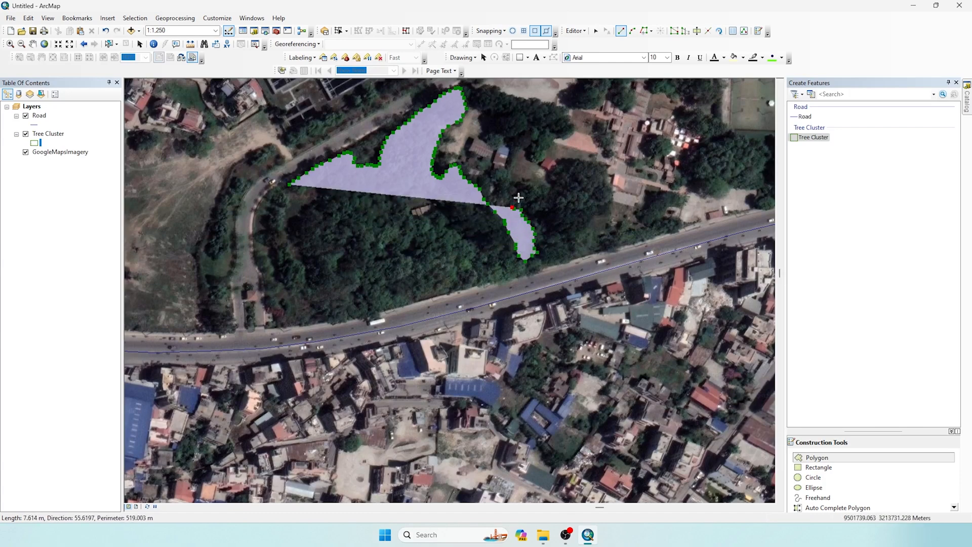
# Step: Trace the northwest outline of the eastern tree group, around its hollow and up to its northern edge
pyautogui.click(519, 198)
pyautogui.click(522, 192)
pyautogui.click(522, 185)
pyautogui.click(527, 185)
pyautogui.click(530, 187)
pyautogui.click(539, 190)
pyautogui.click(545, 191)
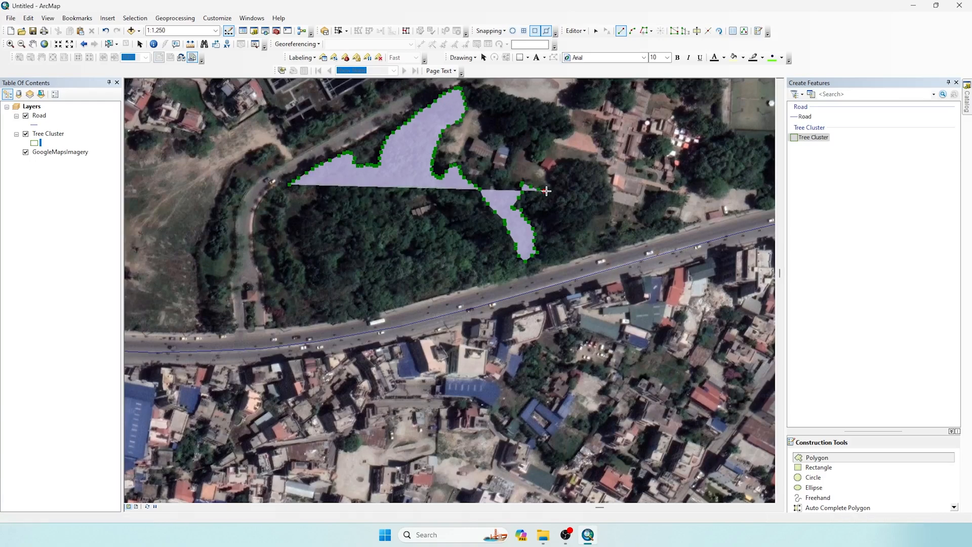
pyautogui.click(552, 188)
pyautogui.click(554, 179)
pyautogui.click(556, 172)
pyautogui.click(559, 165)
pyautogui.click(564, 163)
pyautogui.click(570, 161)
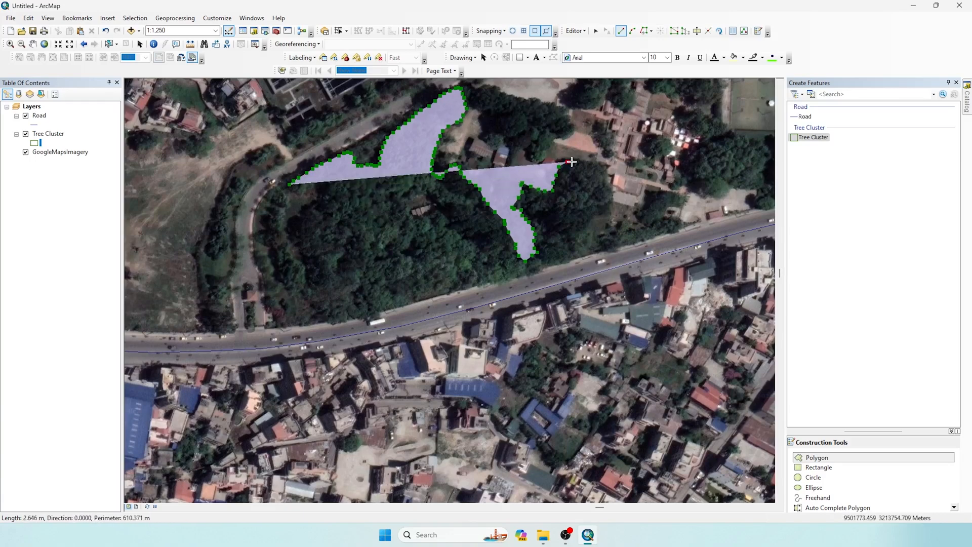
# Step: Follow the northern edge of the eastern tree group east and round its corner down the eastern side
pyautogui.click(578, 162)
pyautogui.click(585, 163)
pyautogui.click(592, 164)
pyautogui.click(599, 167)
pyautogui.click(600, 172)
pyautogui.click(602, 179)
pyautogui.click(603, 186)
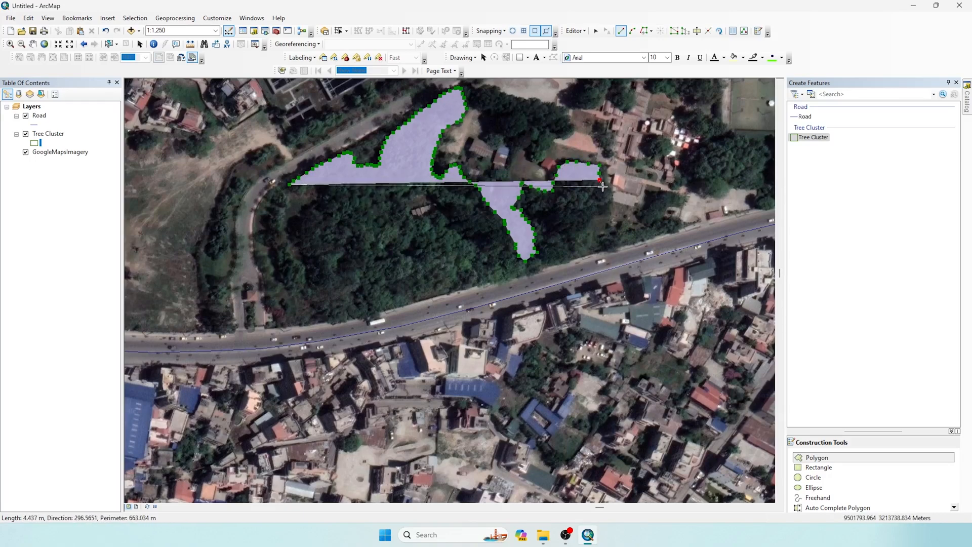
pyautogui.click(603, 192)
pyautogui.click(602, 199)
pyautogui.click(599, 204)
# Step: Trace the southeast edge of the eastern tree group southwest until it reaches the main road
pyautogui.click(595, 210)
pyautogui.click(589, 213)
pyautogui.click(584, 219)
pyautogui.click(577, 224)
pyautogui.click(574, 230)
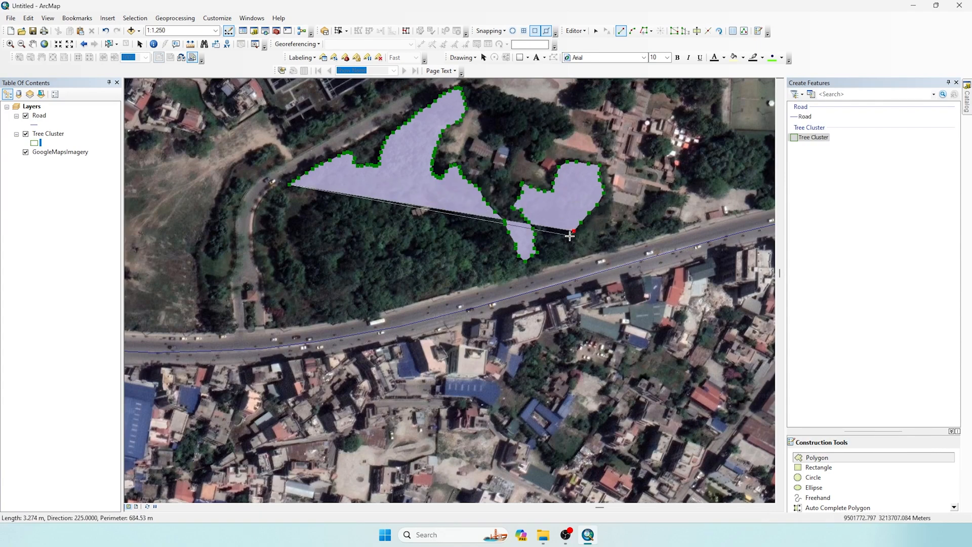
pyautogui.click(569, 236)
pyautogui.click(563, 241)
pyautogui.click(560, 247)
pyautogui.click(555, 253)
pyautogui.click(550, 256)
pyautogui.click(547, 260)
pyautogui.click(539, 262)
pyautogui.click(532, 265)
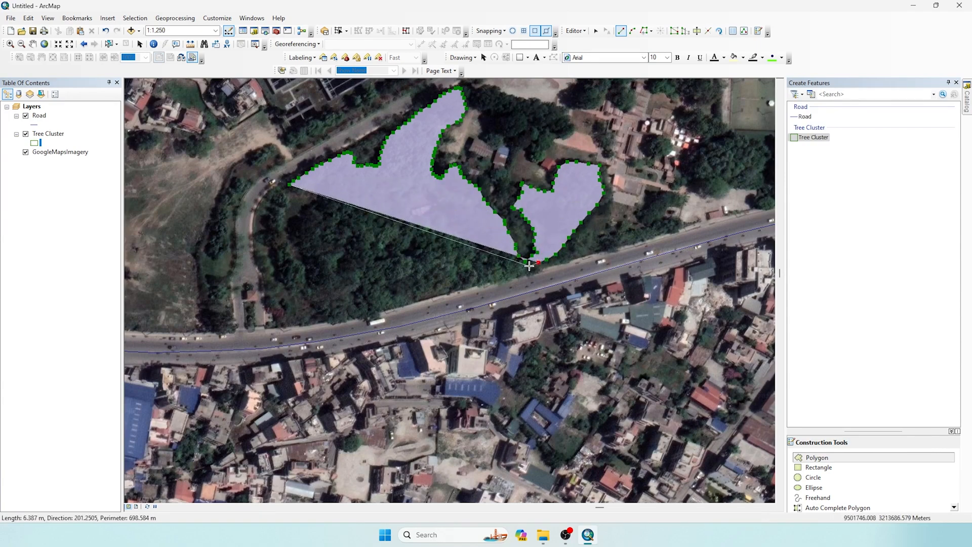
# Step: Trace the cluster's southern boundary westward along the north side of the main road, past the narrow gap
pyautogui.click(525, 268)
pyautogui.click(517, 270)
pyautogui.click(509, 272)
pyautogui.click(501, 273)
pyautogui.click(494, 274)
pyautogui.click(488, 275)
pyautogui.click(478, 277)
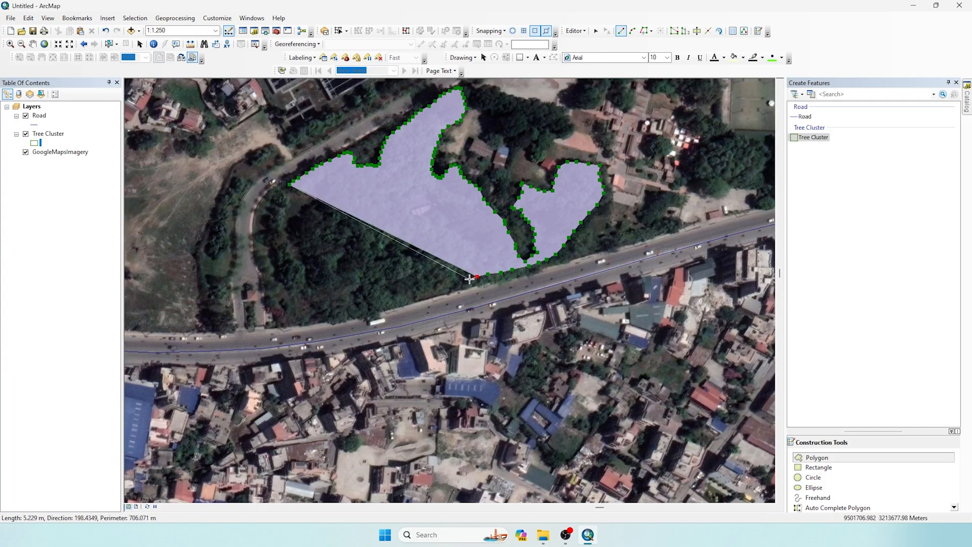
pyautogui.click(468, 280)
pyautogui.click(459, 281)
pyautogui.click(446, 283)
pyautogui.click(421, 288)
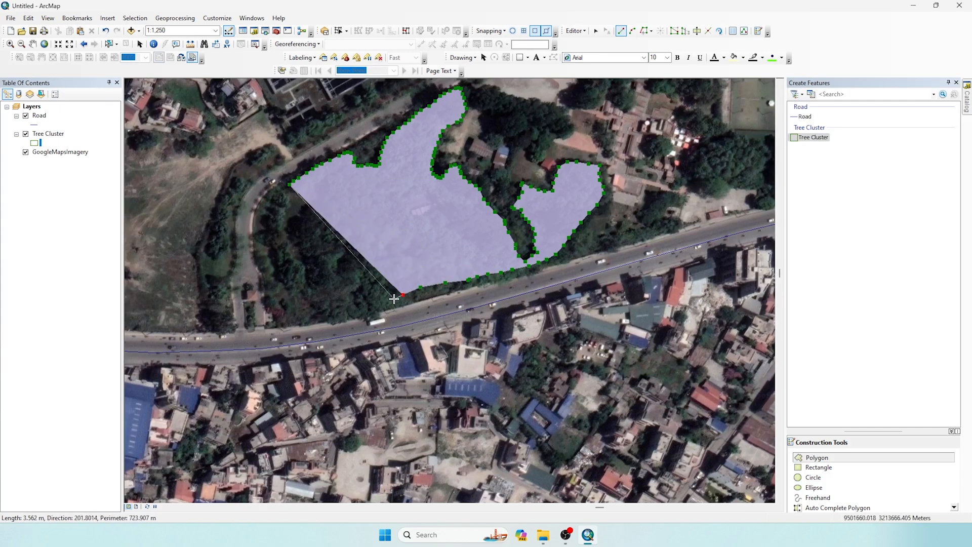
# Step: Continue tracing the cluster's southern boundary west along the main road toward its southwest corner
pyautogui.click(404, 295)
pyautogui.click(390, 301)
pyautogui.click(373, 305)
pyautogui.click(364, 307)
pyautogui.click(347, 308)
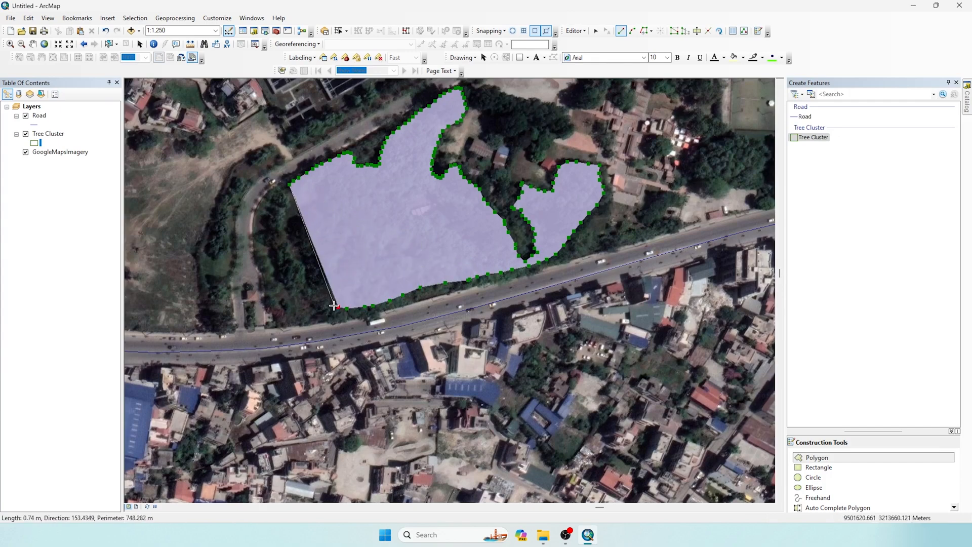
# Step: Round the southwest corner and trace up the western side, finish the Tree Cluster polygon, and clear its selection
pyautogui.click(339, 307)
pyautogui.click(324, 301)
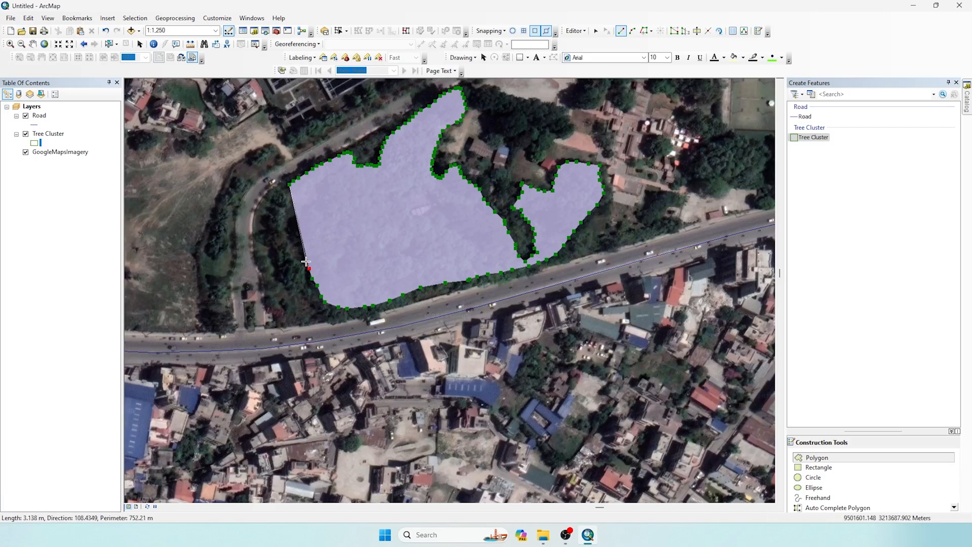
pyautogui.doubleClick(293, 223)
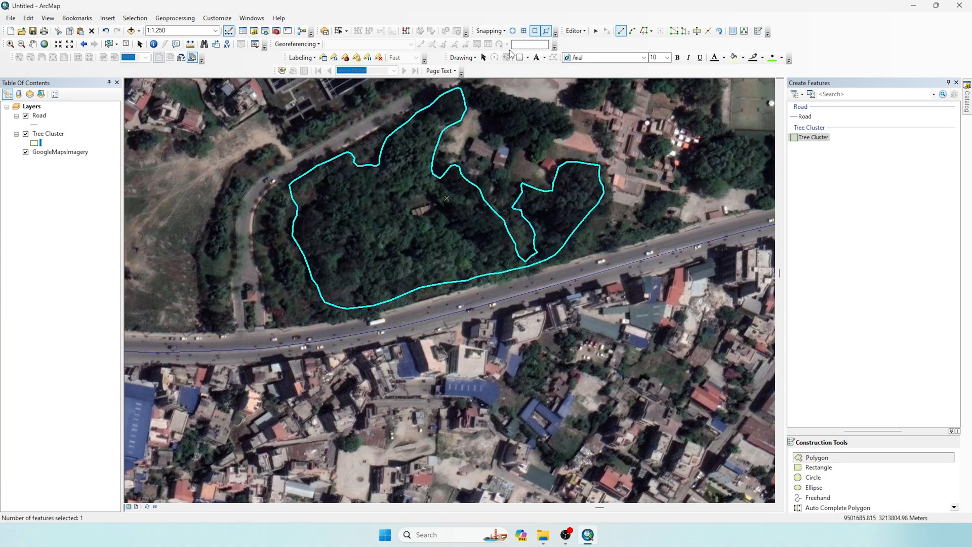
pyautogui.click(483, 57)
pyautogui.moveTo(515, 108); pyautogui.dragTo(571, 145)
pyautogui.click(508, 127)
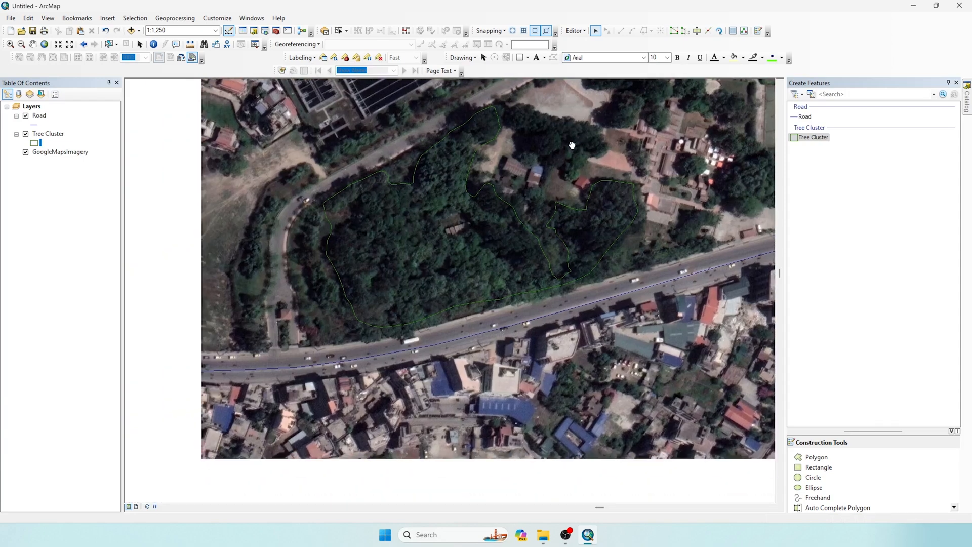
# Step: Start a new Tree Cluster polygon around the small tree group north of the houses, tracing its northern edge southeast
pyautogui.moveTo(542, 197); pyautogui.dragTo(473, 295)
pyautogui.moveTo(748, 217); pyautogui.dragTo(705, 256)
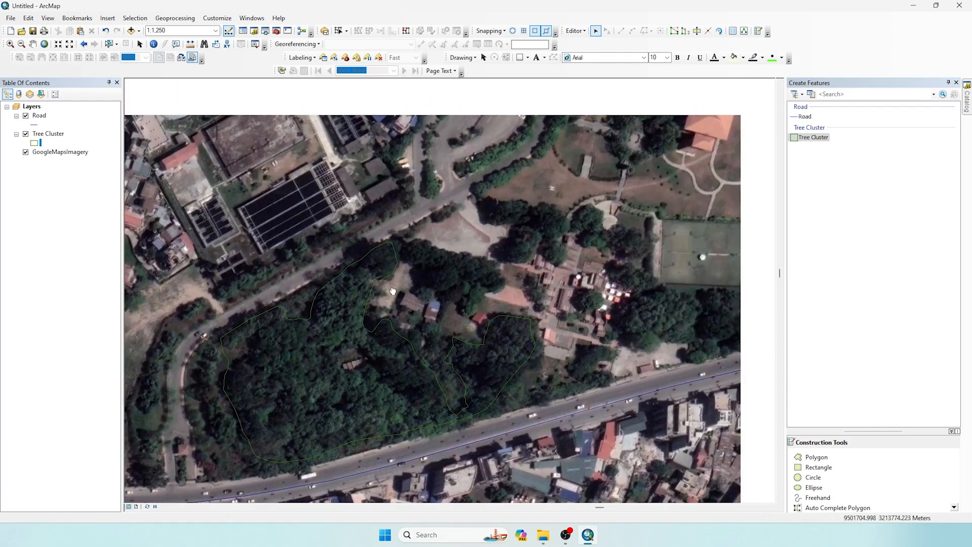
pyautogui.click(817, 457)
pyautogui.scroll(2, 410, 248)
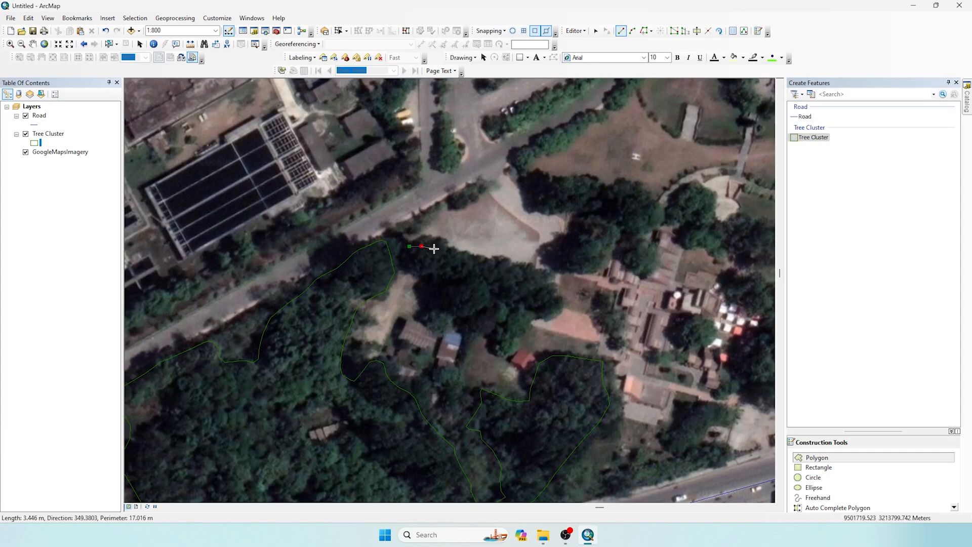
pyautogui.click(492, 264)
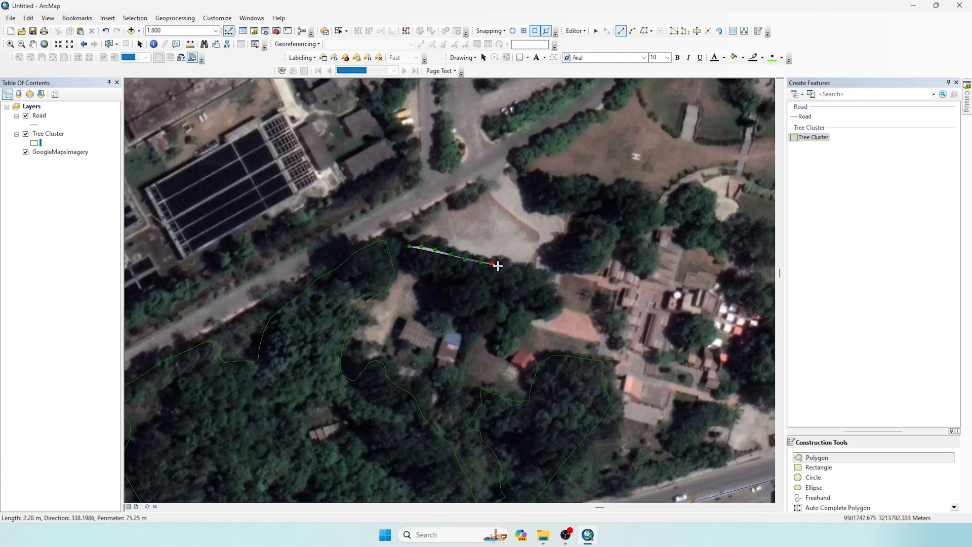
pyautogui.click(538, 286)
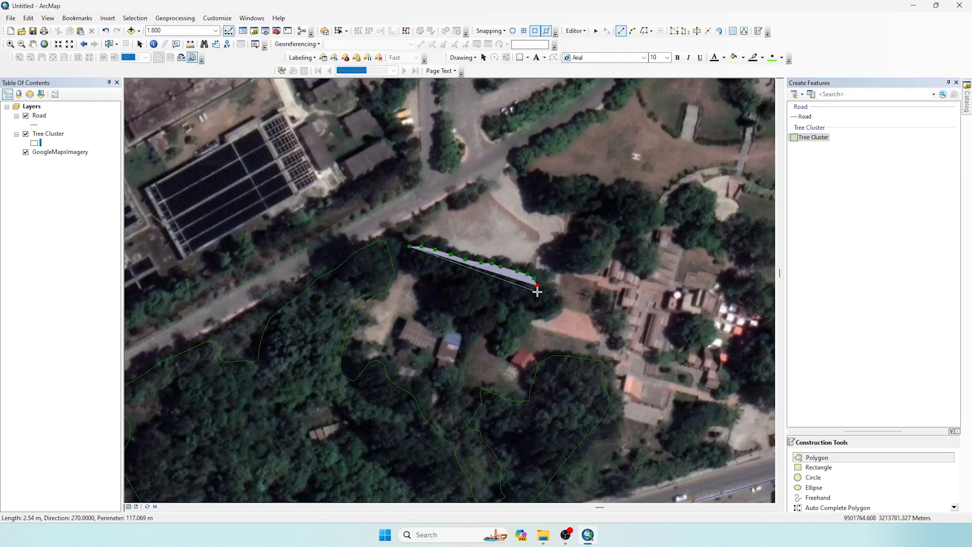
# Step: Trace the eastern side of the small tree group southwest to its southern tip
pyautogui.click(538, 293)
pyautogui.click(535, 303)
pyautogui.click(526, 316)
pyautogui.click(519, 322)
pyautogui.click(516, 328)
pyautogui.click(513, 336)
pyautogui.click(509, 342)
pyautogui.click(502, 342)
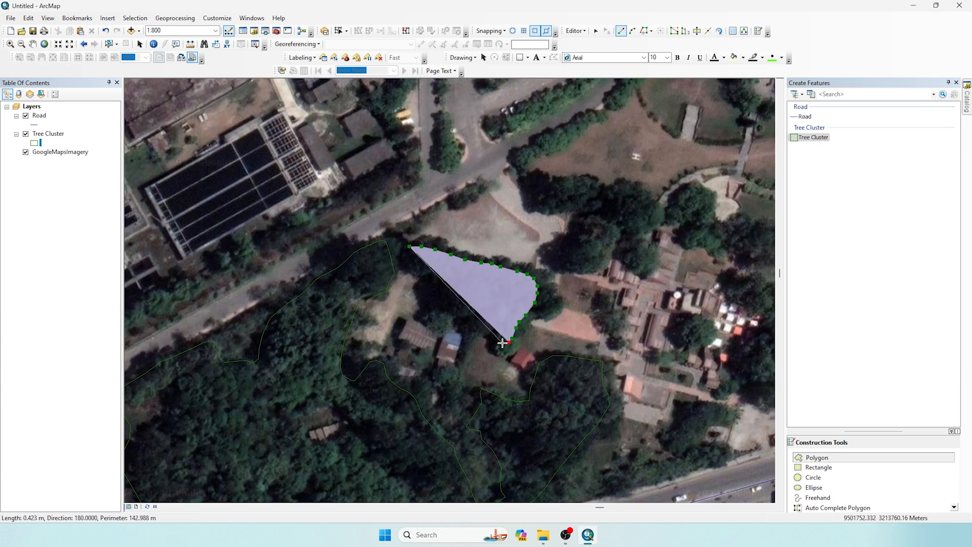
# Step: Trace the southern edge of the small tree group west, passing just north of the houses
pyautogui.click(496, 337)
pyautogui.click(487, 331)
pyautogui.click(479, 332)
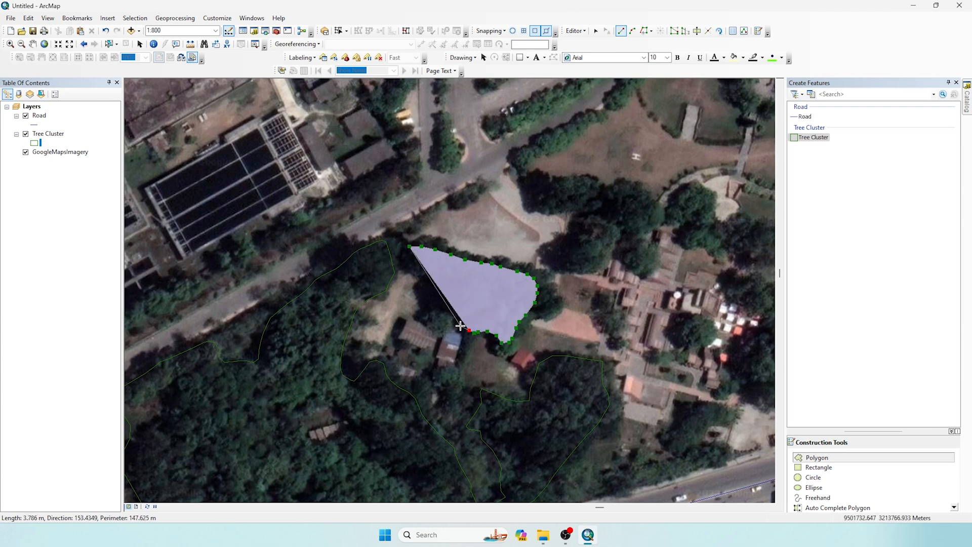
pyautogui.click(459, 325)
pyautogui.click(453, 322)
pyautogui.click(444, 321)
# Step: Trace the western side of the small tree group north, finish the polygon, and clear its selection
pyautogui.click(429, 307)
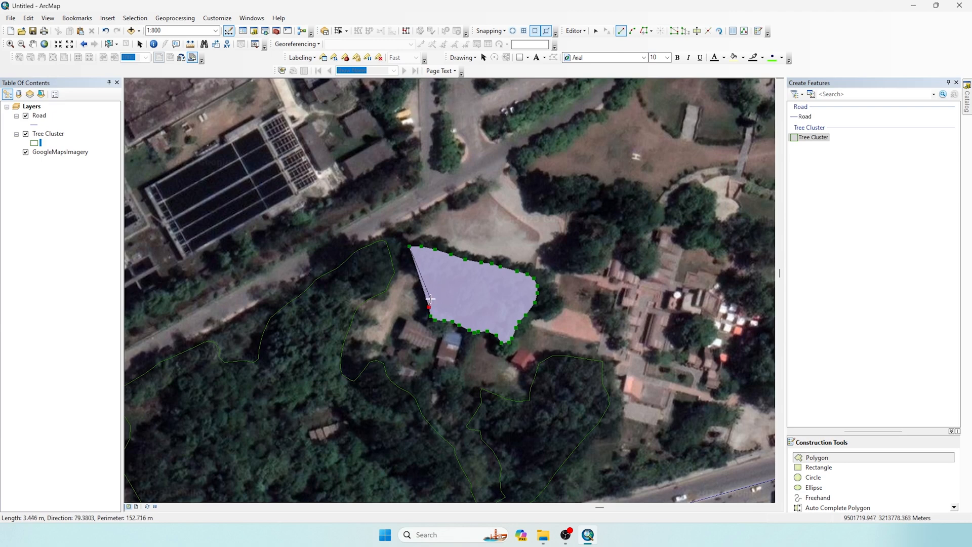
pyautogui.click(412, 274)
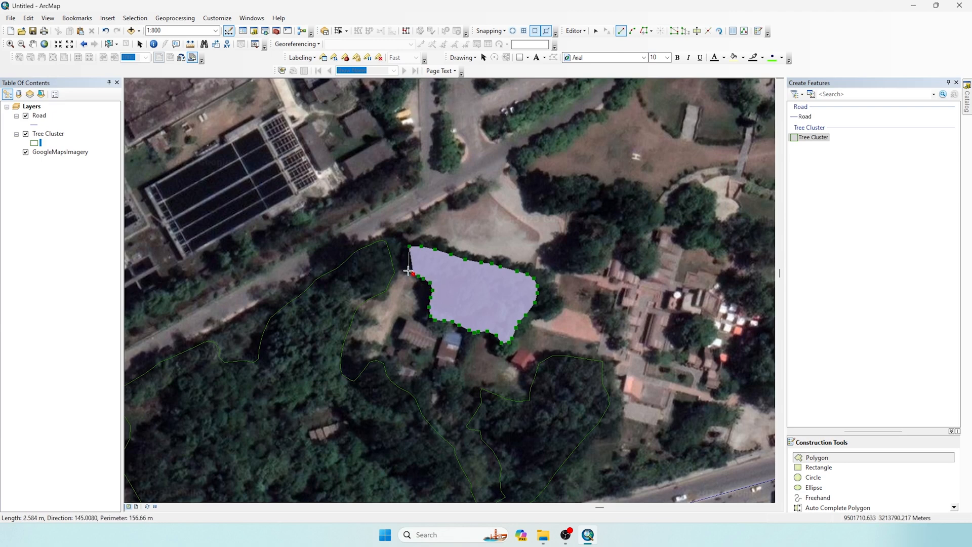
pyautogui.doubleClick(407, 253)
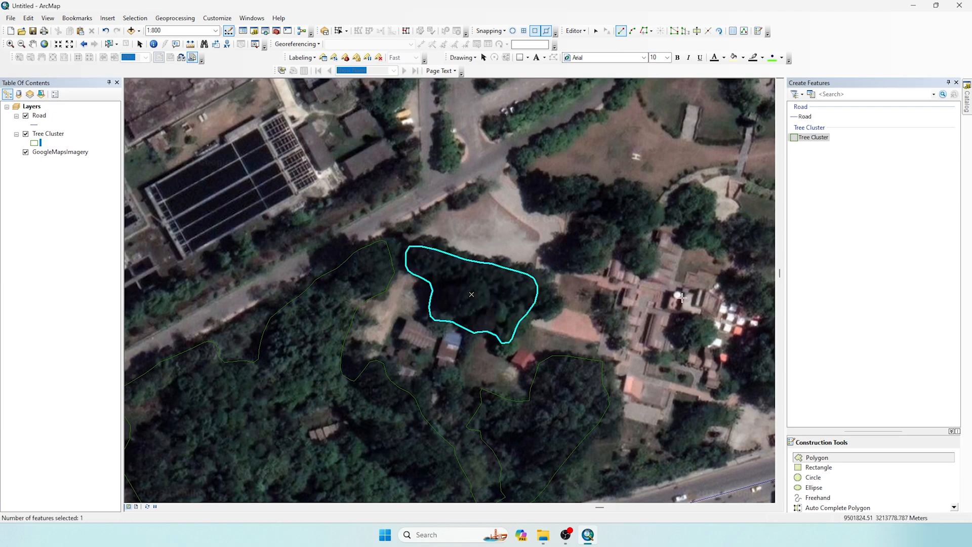
pyautogui.click(595, 32)
pyautogui.click(527, 225)
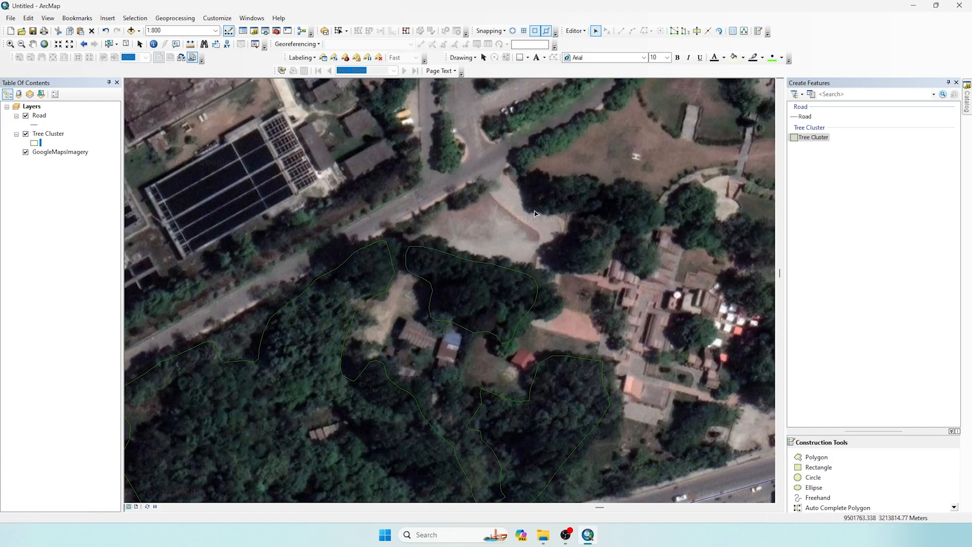
# Step: Change the Tree Cluster layer's symbol to the light Green fill from the ESRI styles
pyautogui.scroll(2, 534, 220)
pyautogui.scroll(-3, 538, 220)
pyautogui.scroll(-3, 552, 223)
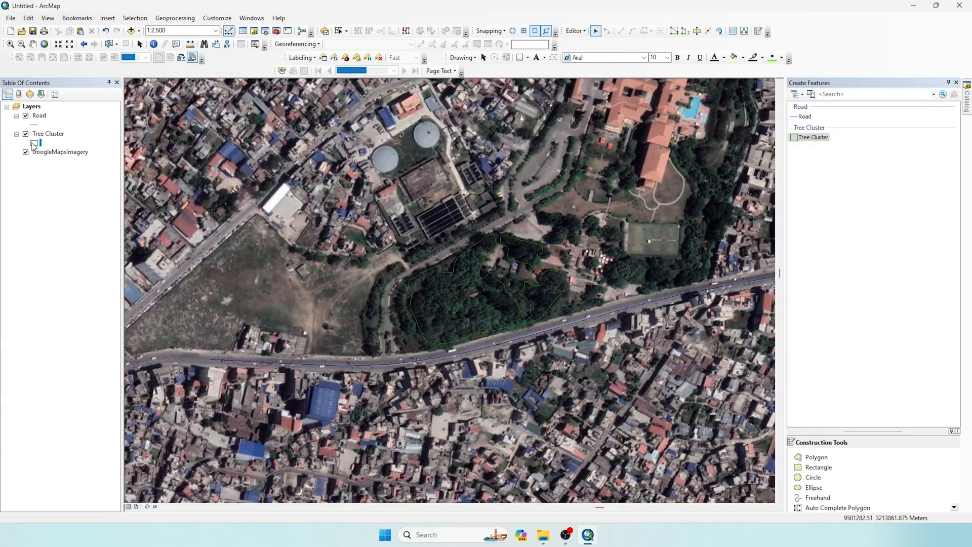
pyautogui.click(34, 145)
pyautogui.scroll(-5, 516, 231)
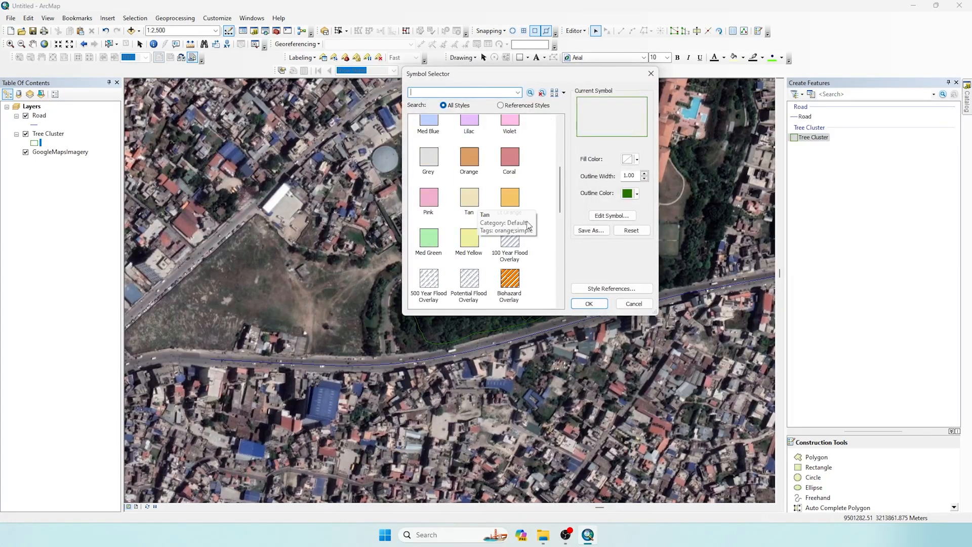
pyautogui.scroll(5, 495, 208)
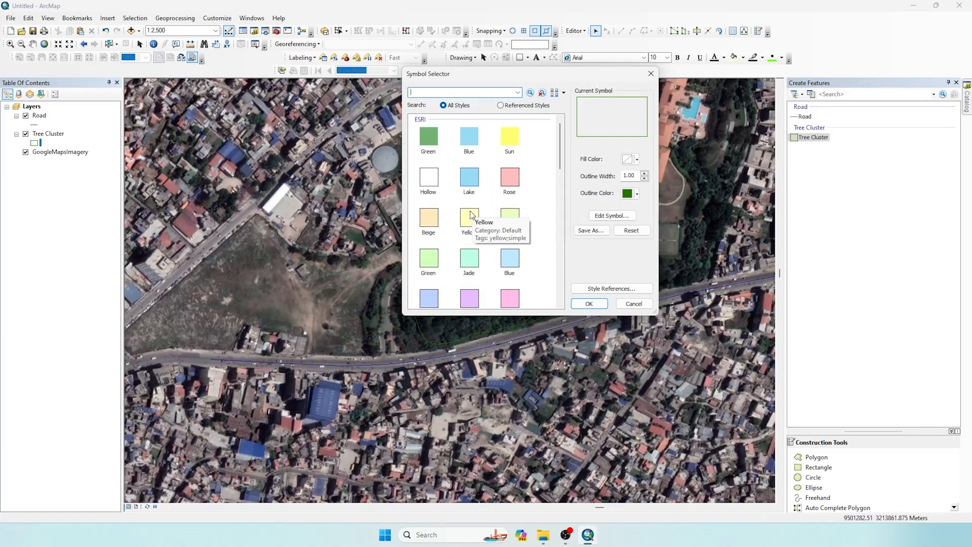
pyautogui.click(429, 259)
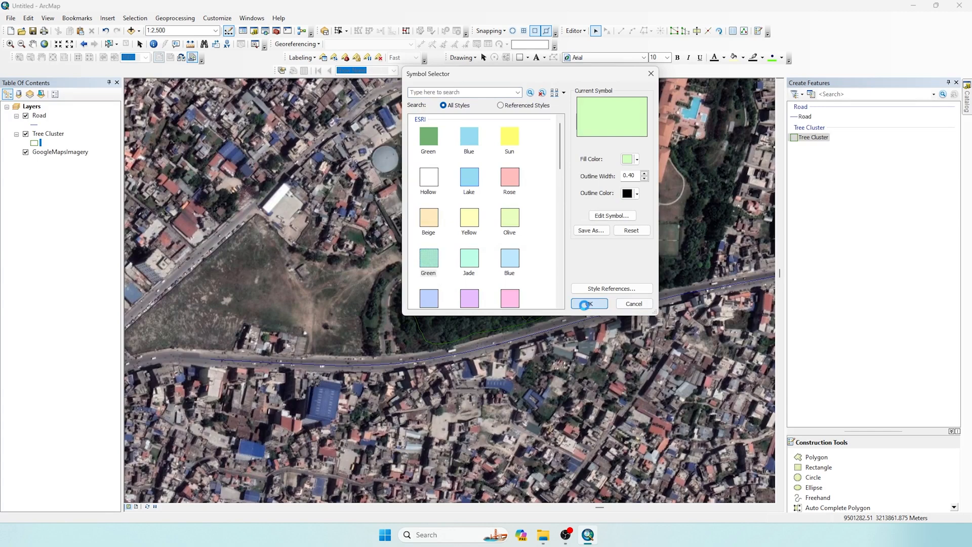
pyautogui.click(589, 303)
# Step: Start a new Road line on the side street south of the main road, placing its first two vertices toward the northeast
pyautogui.click(805, 118)
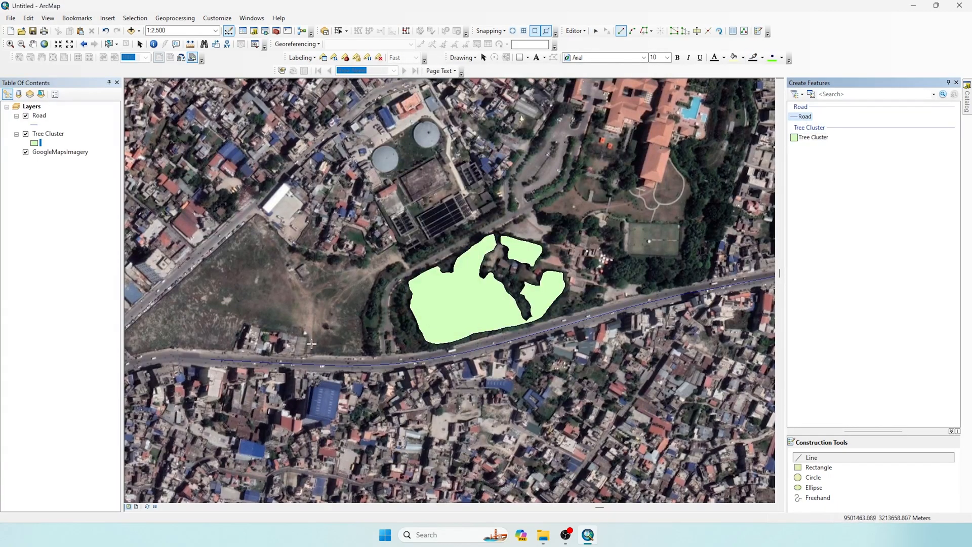
pyautogui.moveTo(218, 324); pyautogui.dragTo(480, 243)
pyautogui.moveTo(568, 264); pyautogui.dragTo(265, 282)
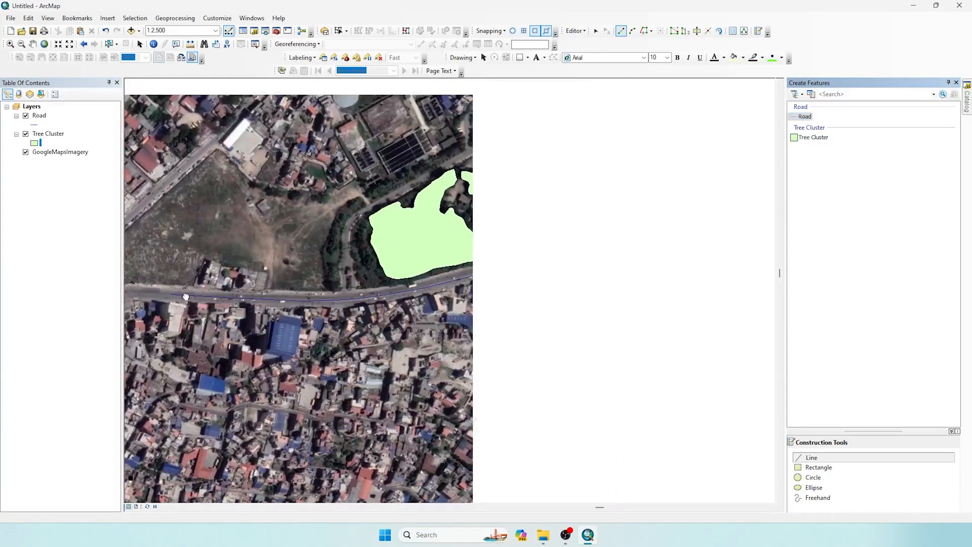
pyautogui.moveTo(609, 247); pyautogui.dragTo(452, 315)
pyautogui.scroll(2, 459, 311)
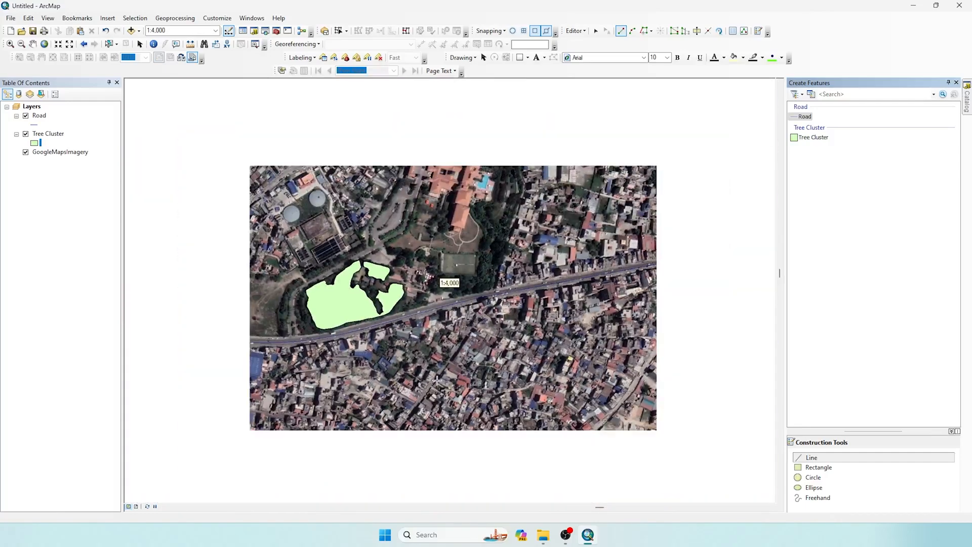
pyautogui.scroll(-4, 534, 272)
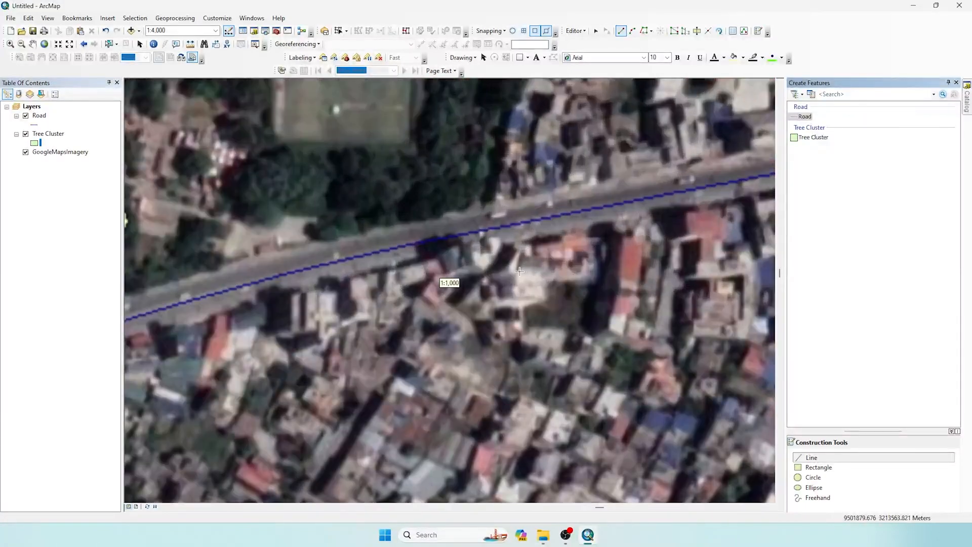
pyautogui.scroll(-2, 510, 249)
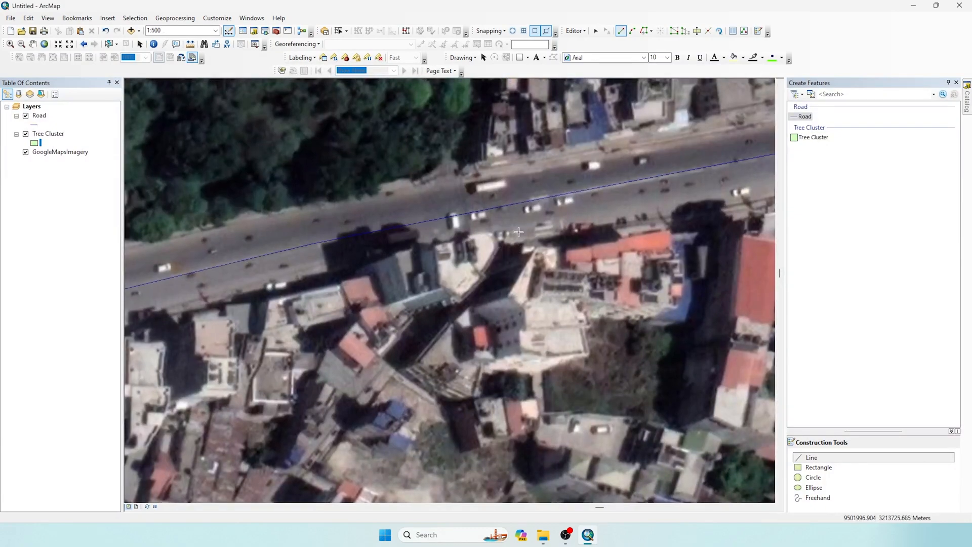
pyautogui.scroll(2, 435, 323)
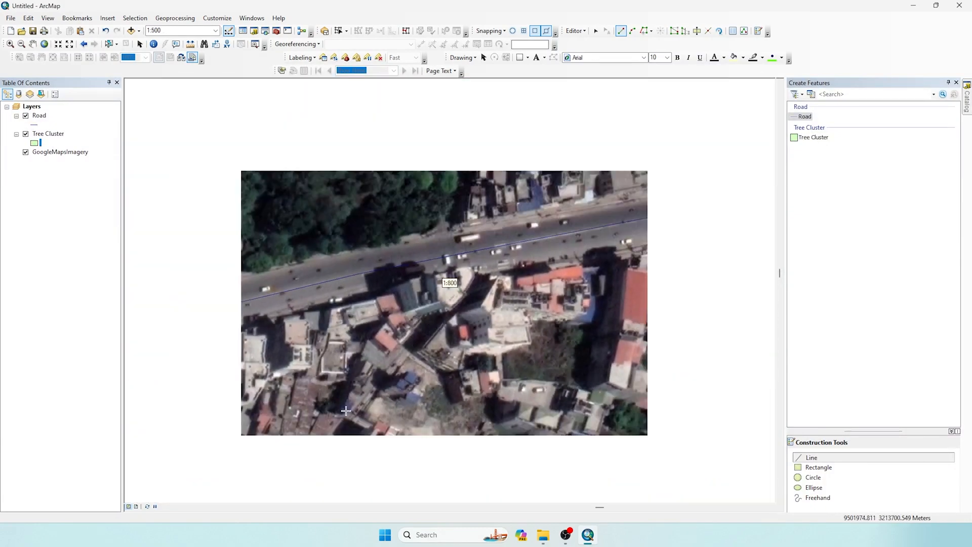
pyautogui.scroll(-1, 377, 362)
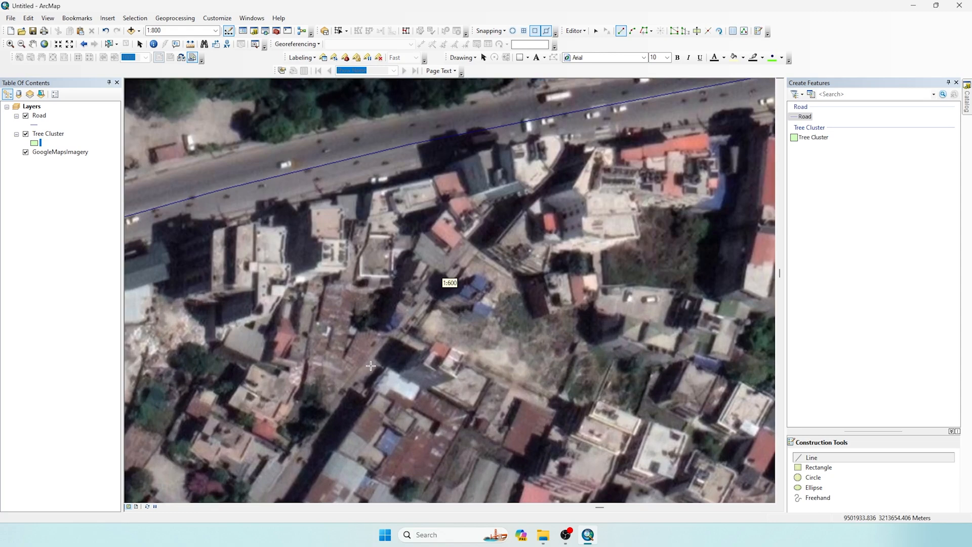
pyautogui.click(366, 372)
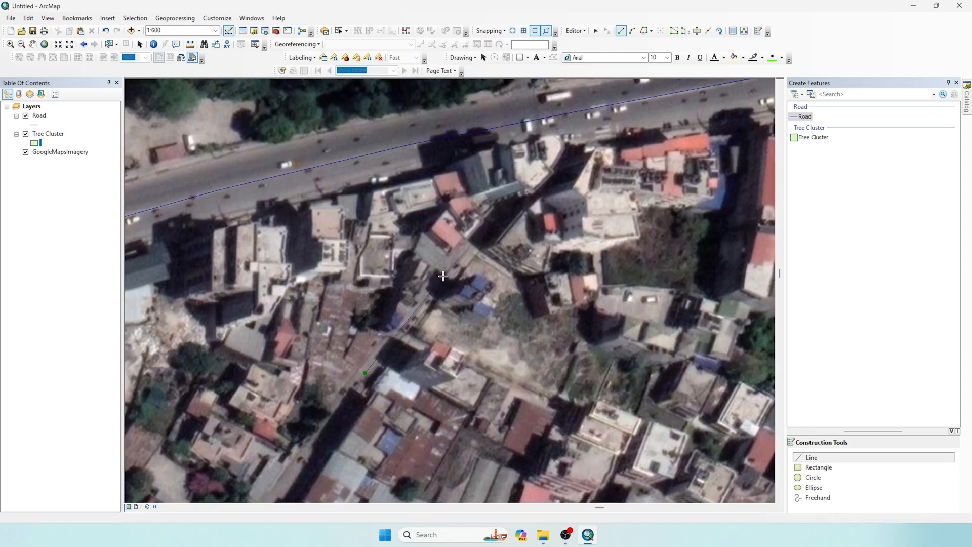
pyautogui.click(443, 276)
# Step: Extend the side-street line northeast between the buildings to the main road's line, finish it, and clear the selection
pyautogui.moveTo(516, 214); pyautogui.dragTo(432, 352)
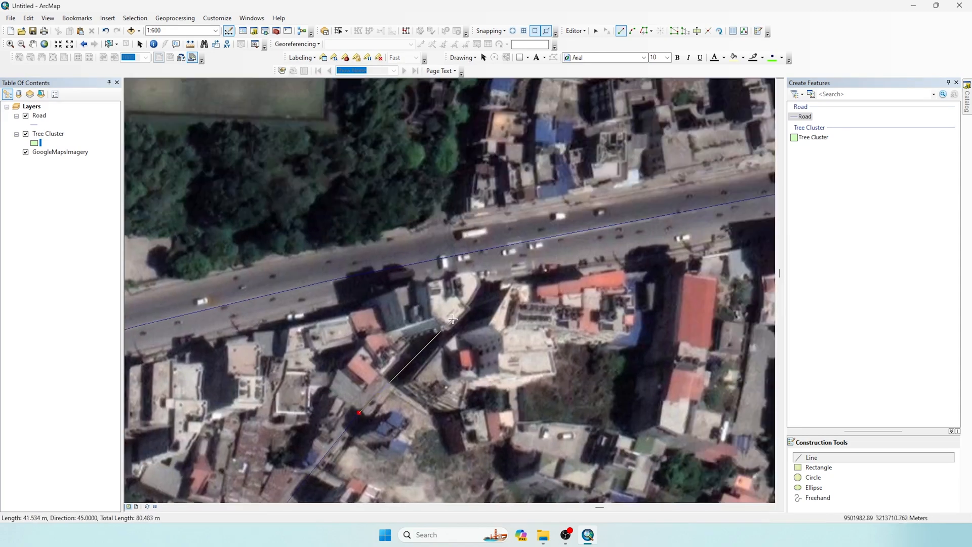
pyautogui.click(452, 320)
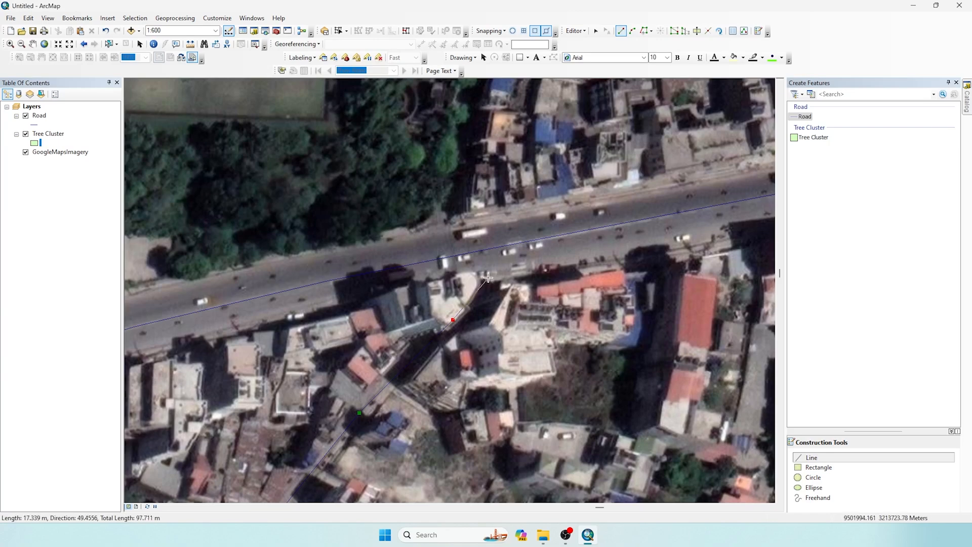
pyautogui.click(487, 277)
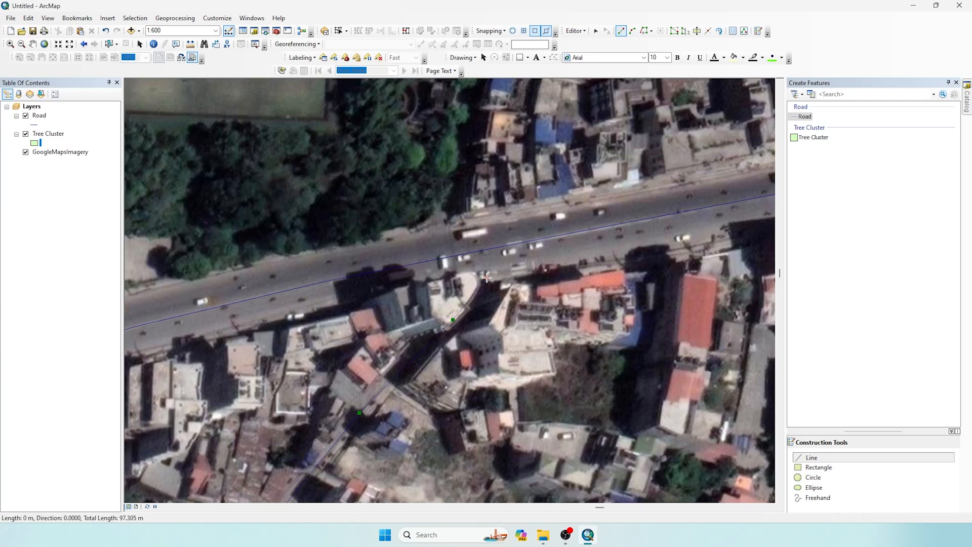
pyautogui.doubleClick(510, 248)
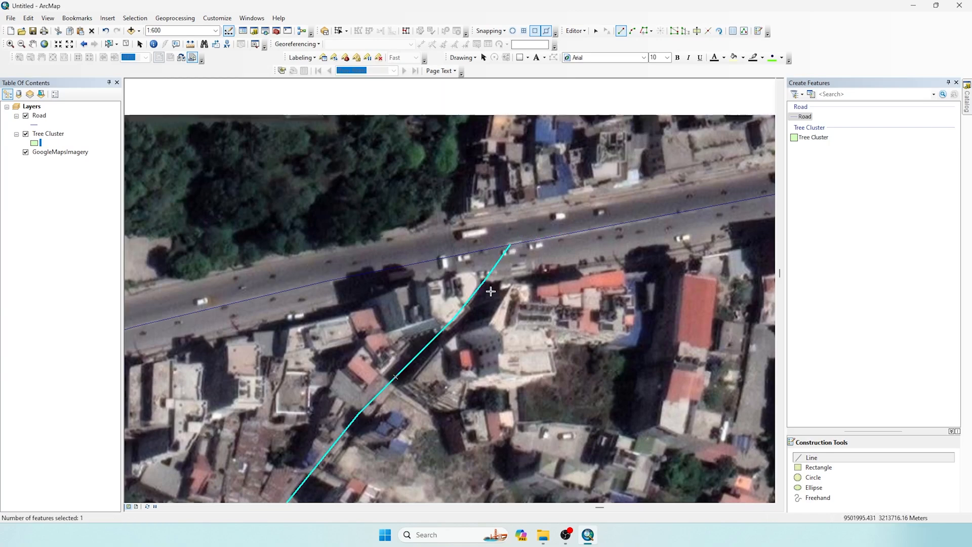
pyautogui.scroll(2, 492, 281)
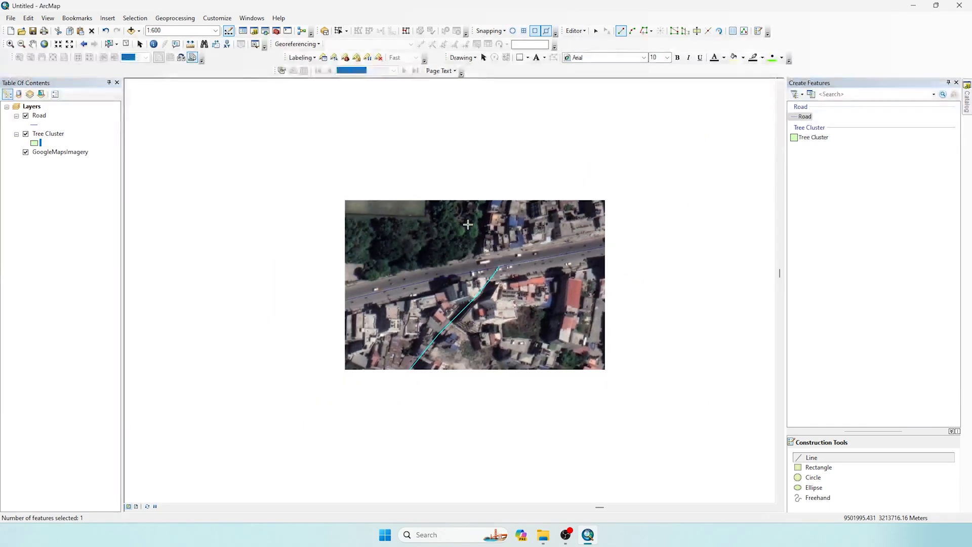
pyautogui.click(596, 32)
# Step: Stop the editing session and save the edits to the Road and Tree Cluster layers
pyautogui.click(575, 31)
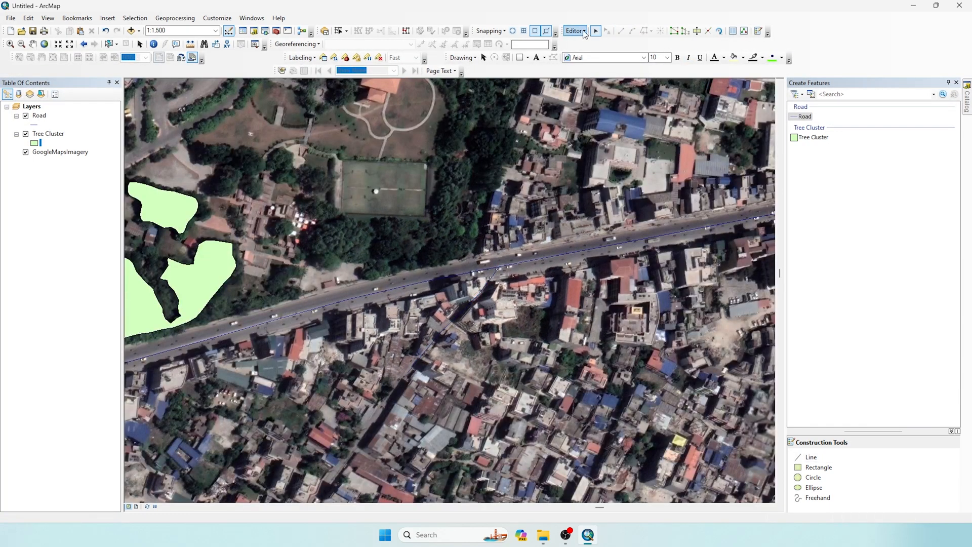
pyautogui.click(594, 52)
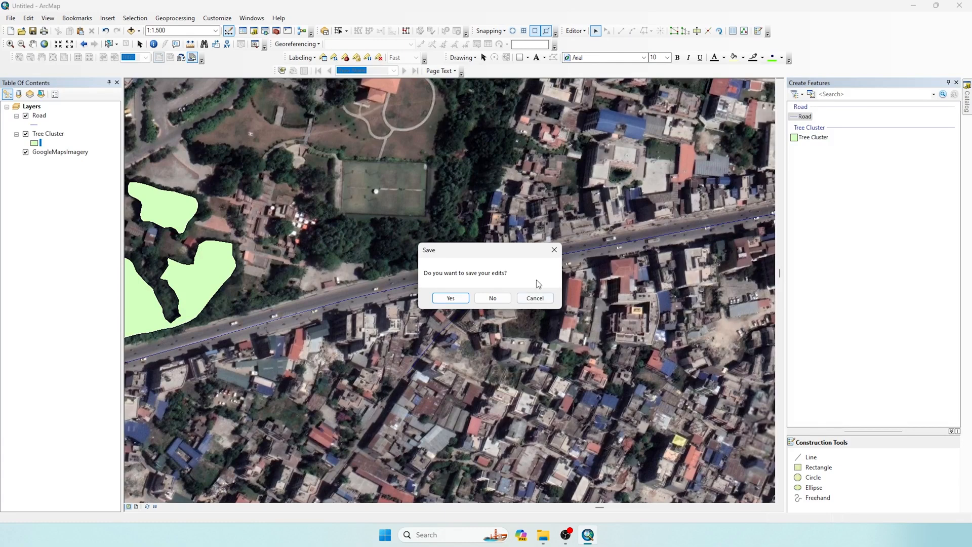
pyautogui.click(450, 299)
pyautogui.scroll(3, 459, 291)
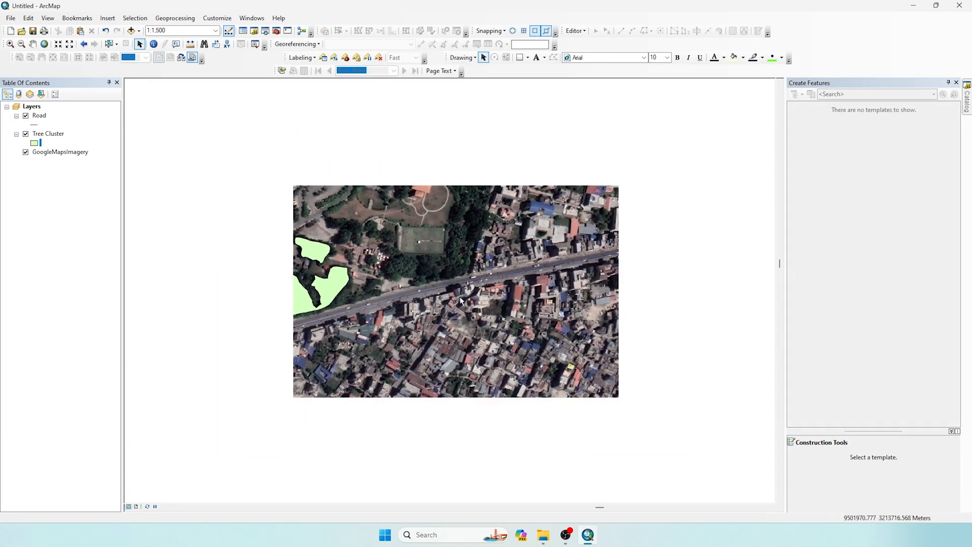
pyautogui.scroll(2, 384, 282)
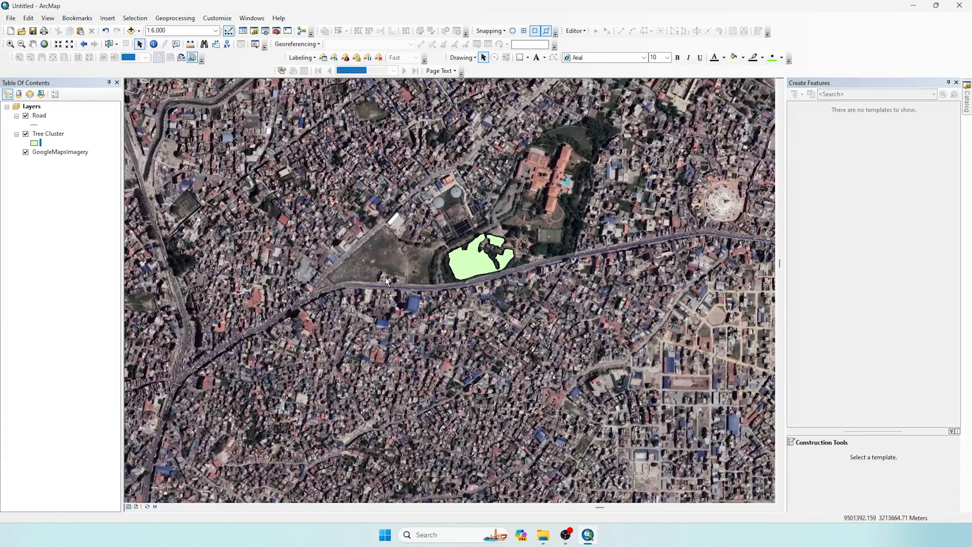
# Step: Open the Road layer's attribute table and add a field named Length with the Double type
pyautogui.moveTo(388, 282); pyautogui.dragTo(254, 282)
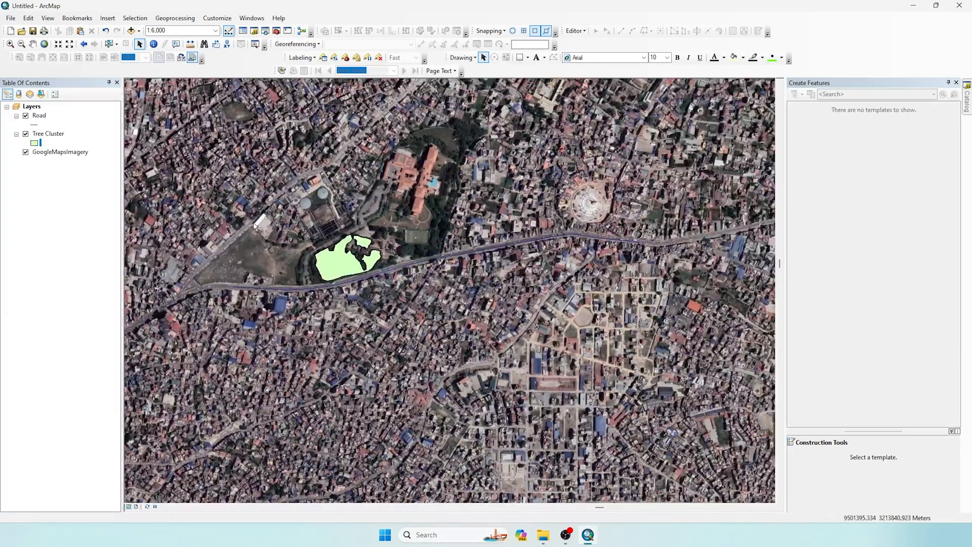
pyautogui.rightClick(37, 118)
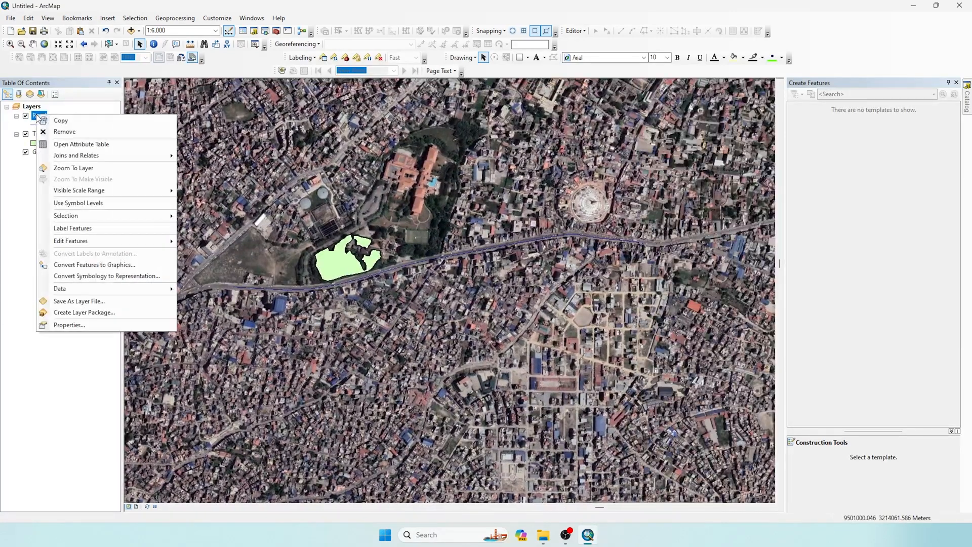
pyautogui.click(92, 142)
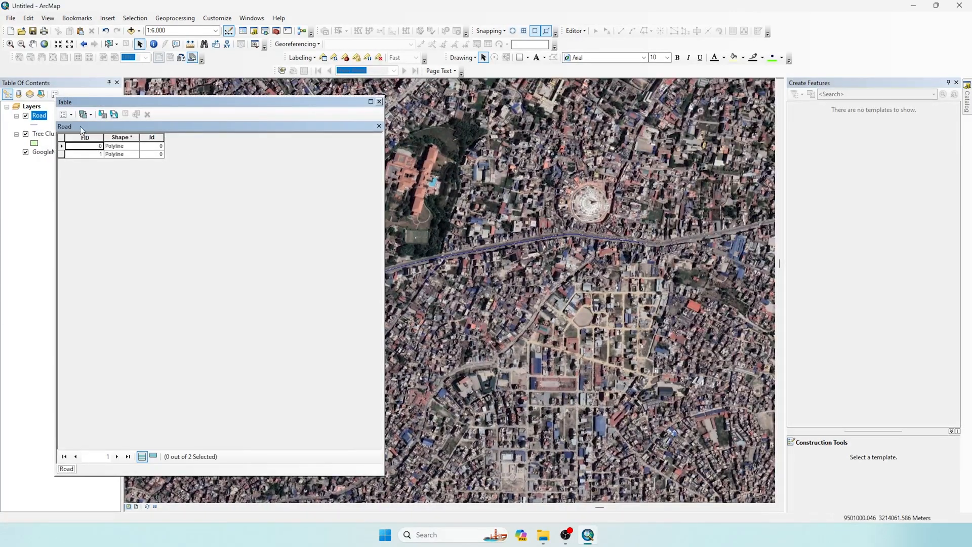
pyautogui.click(63, 114)
pyautogui.click(113, 181)
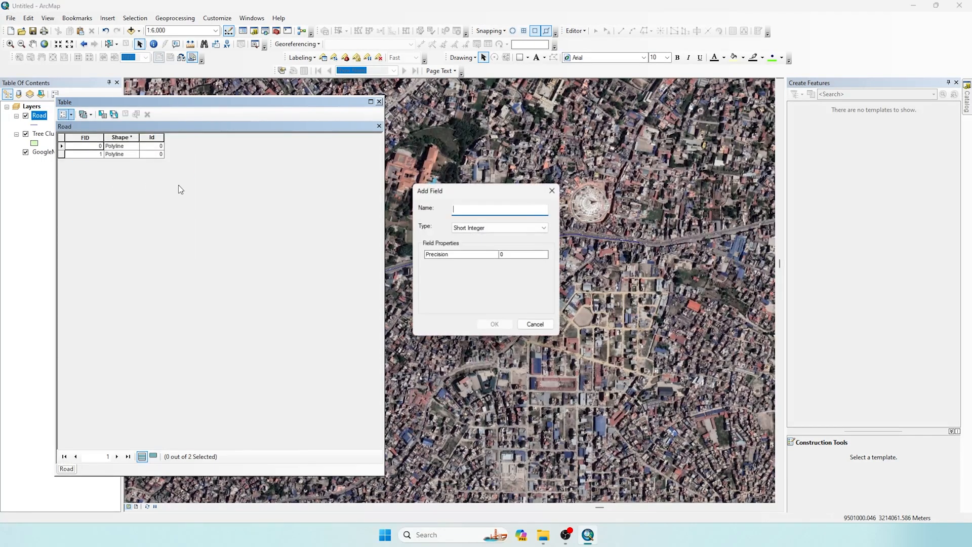
pyautogui.write('Length')
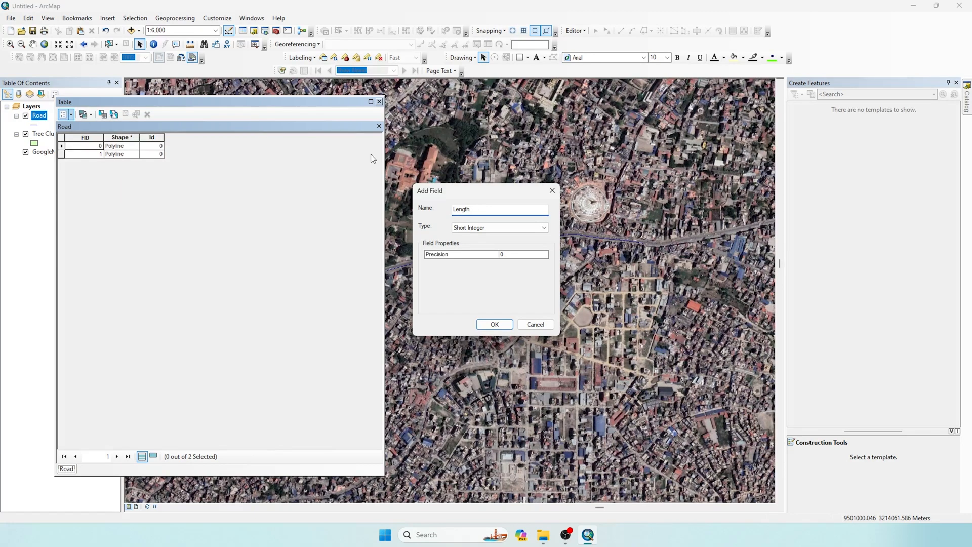
pyautogui.click(471, 230)
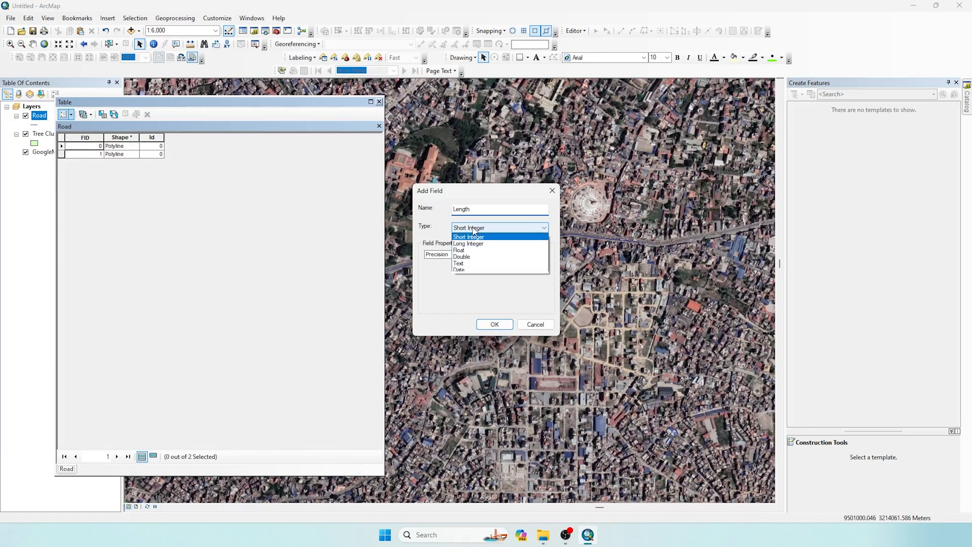
pyautogui.click(470, 261)
pyautogui.click(495, 325)
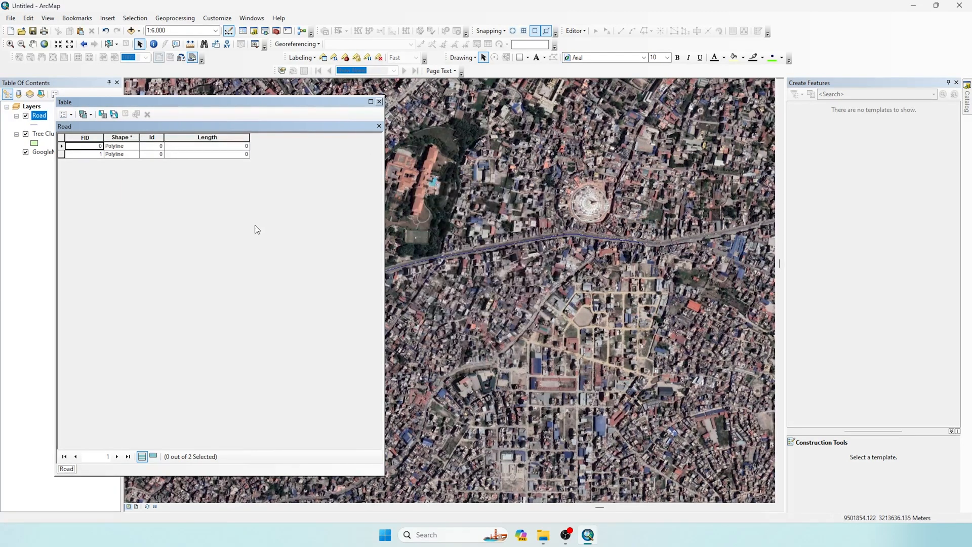
pyautogui.rightClick(236, 141)
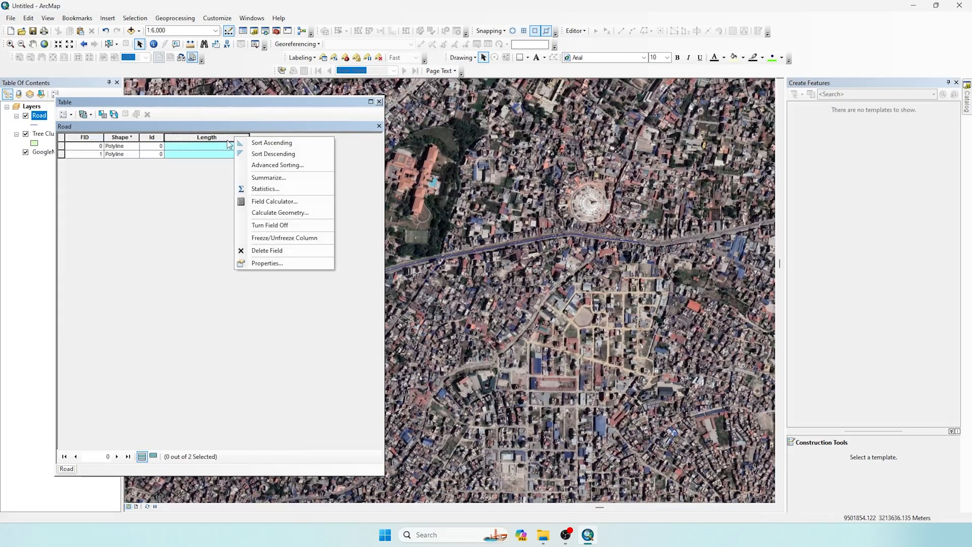
pyautogui.click(284, 212)
pyautogui.click(464, 285)
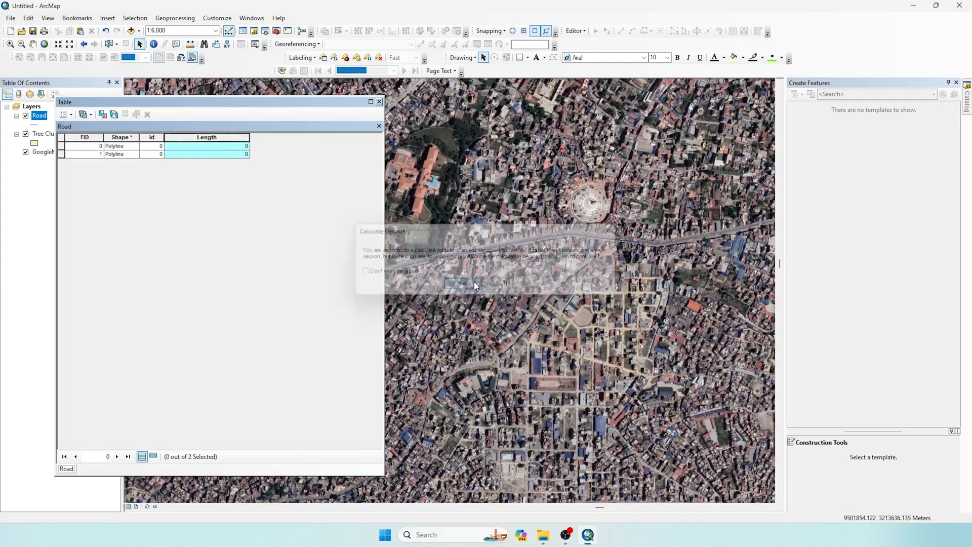
pyautogui.click(479, 211)
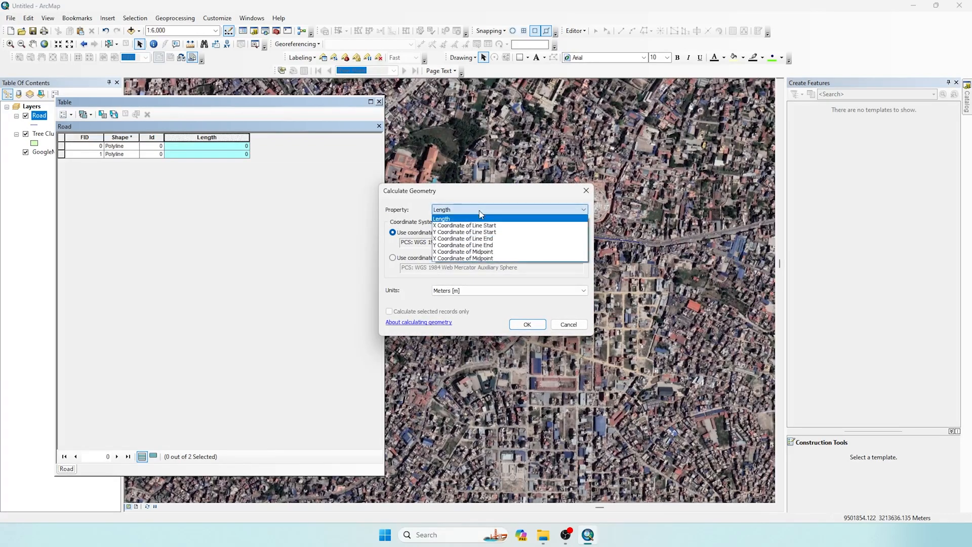
pyautogui.click(445, 220)
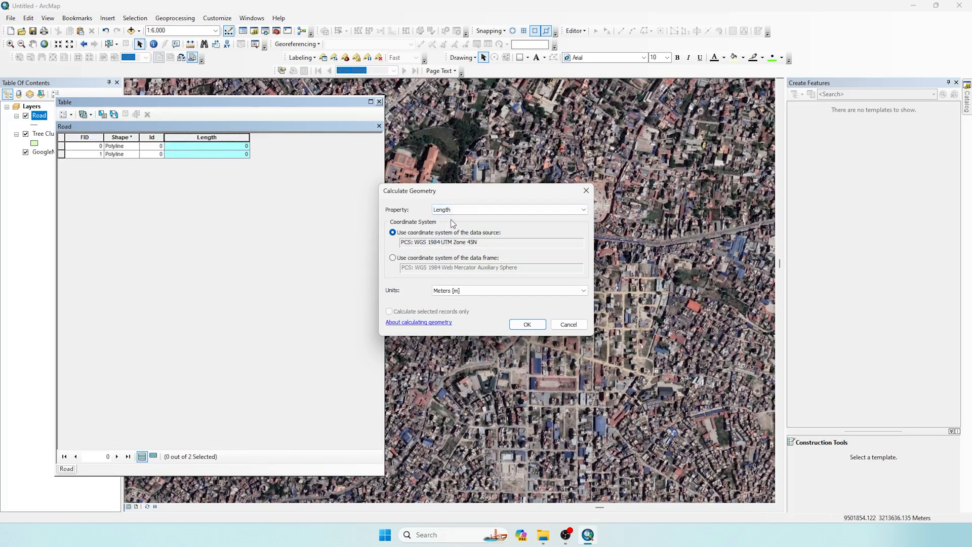
pyautogui.click(482, 293)
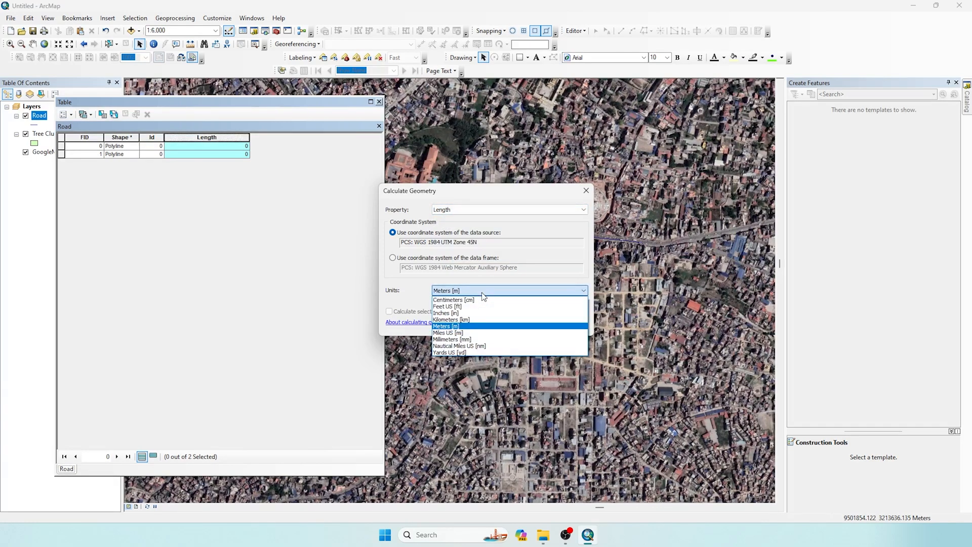
pyautogui.click(446, 327)
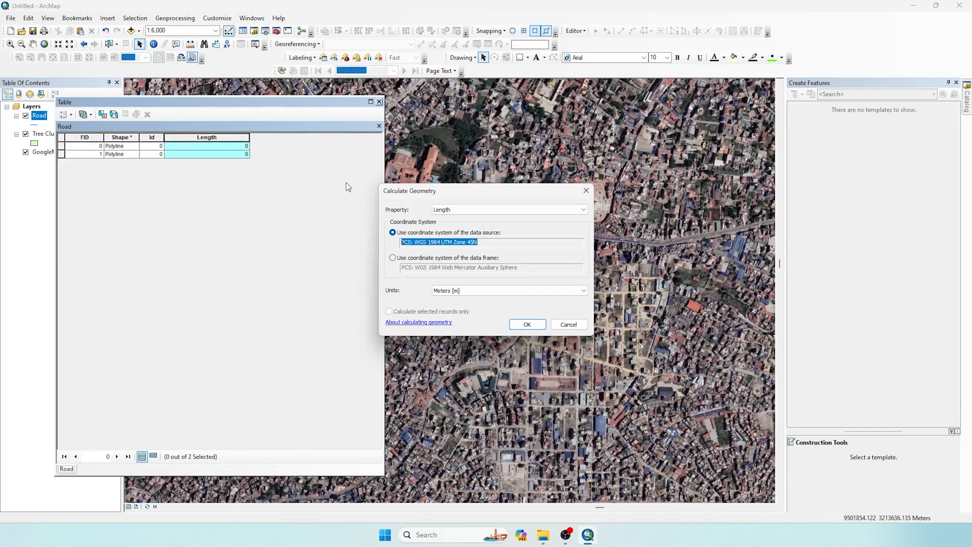
pyautogui.click(493, 241)
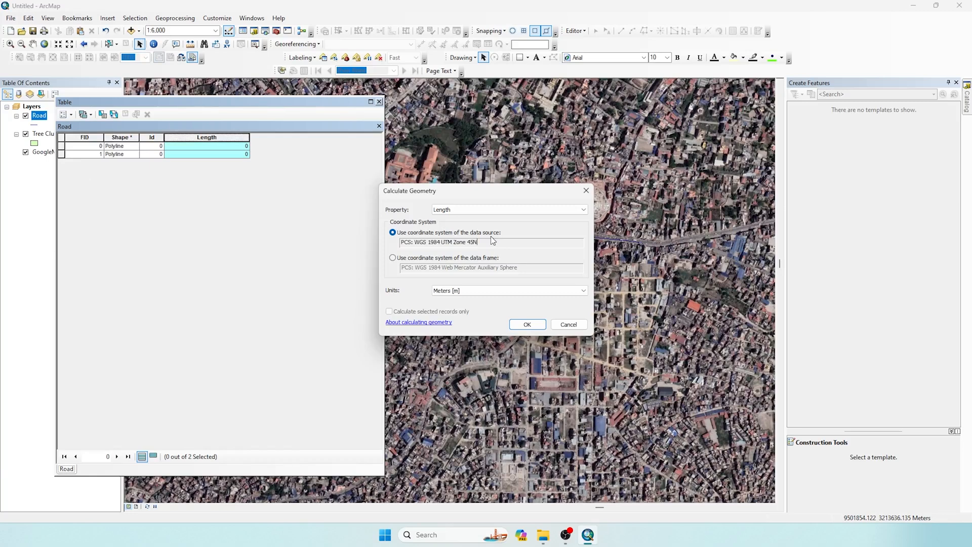
pyautogui.click(585, 191)
# Step: Check the projected coordinate system in the Road layer's source properties
pyautogui.moveTo(362, 104); pyautogui.dragTo(345, 102)
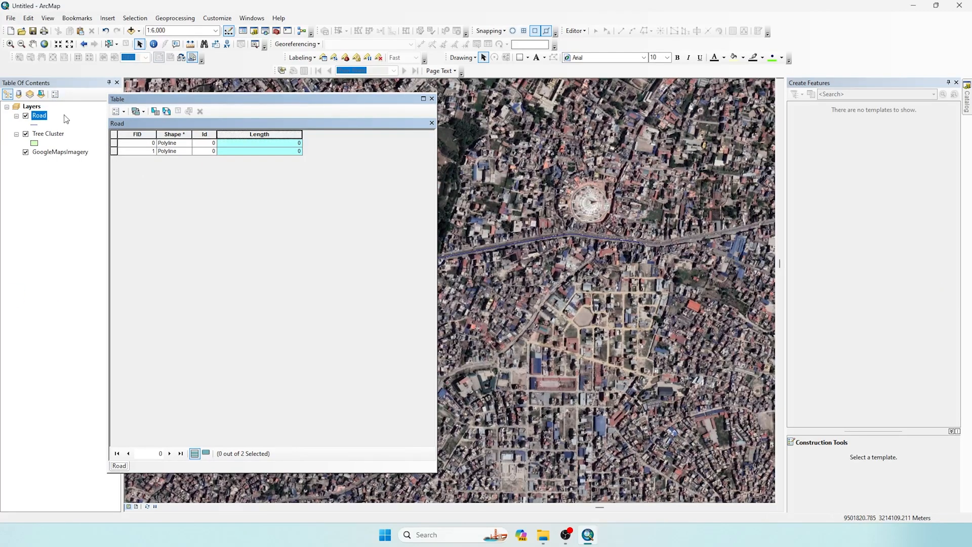
pyautogui.rightClick(46, 122)
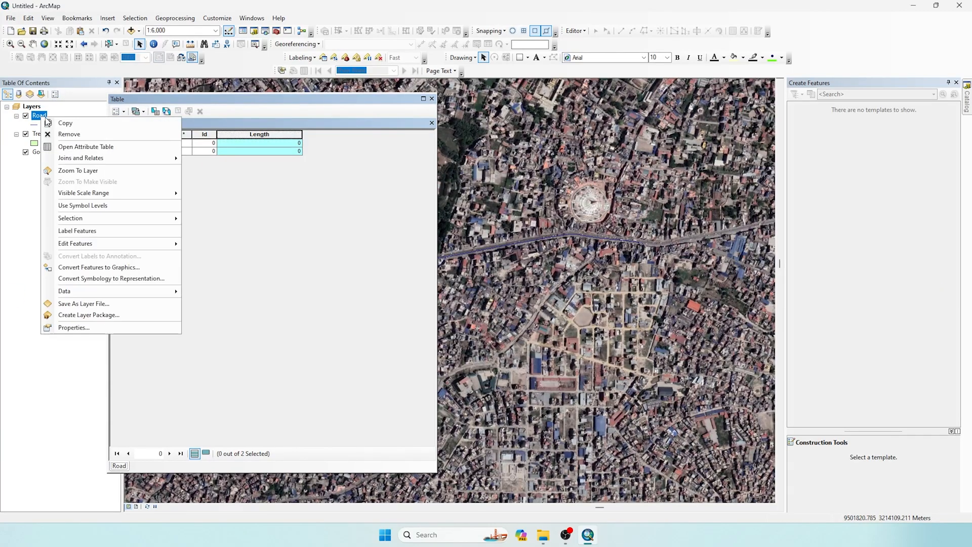
pyautogui.click(87, 328)
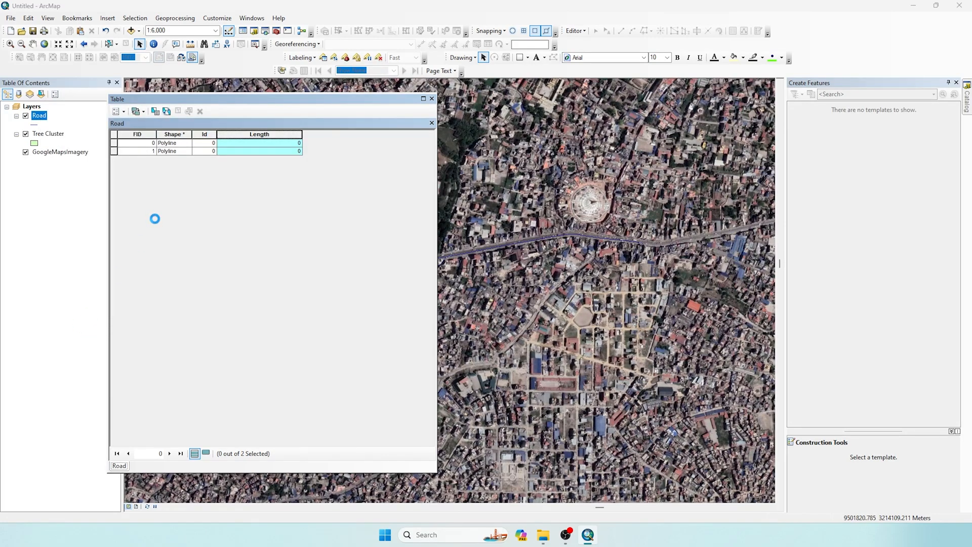
pyautogui.click(438, 143)
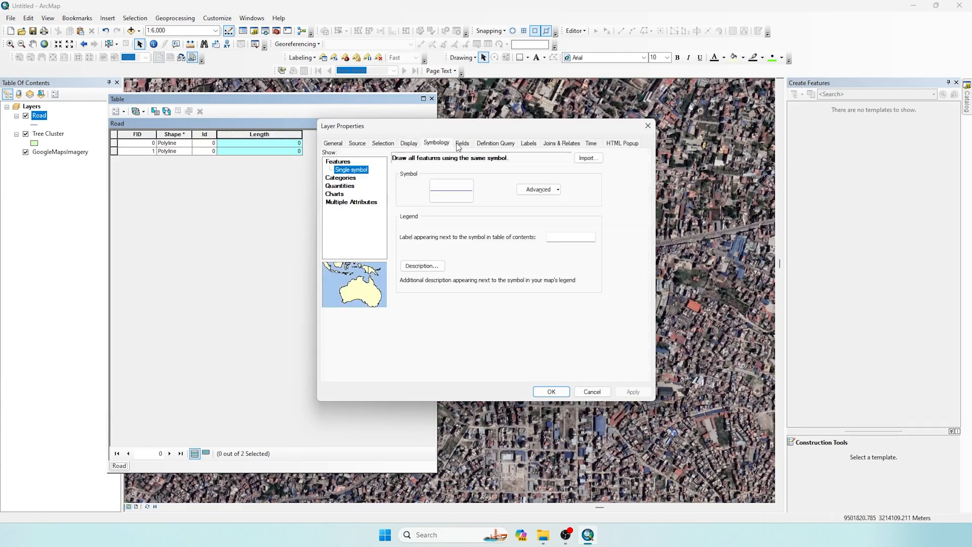
pyautogui.click(357, 144)
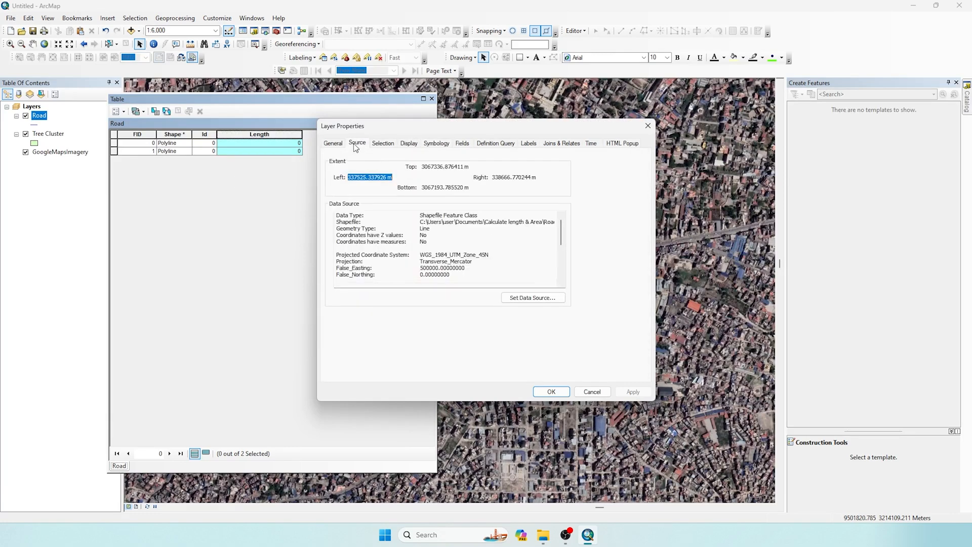
pyautogui.moveTo(420, 256); pyautogui.dragTo(496, 255)
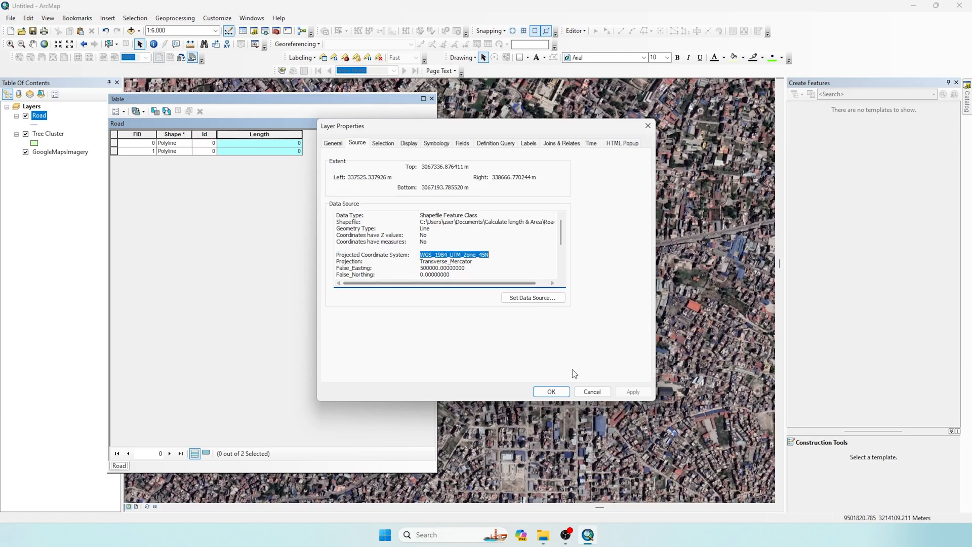
pyautogui.click(552, 392)
# Step: Calculate the Length field's geometry for all Road records in meters, using the data source's coordinate system, WGS 1984 UTM Zone 45N
pyautogui.rightClick(260, 135)
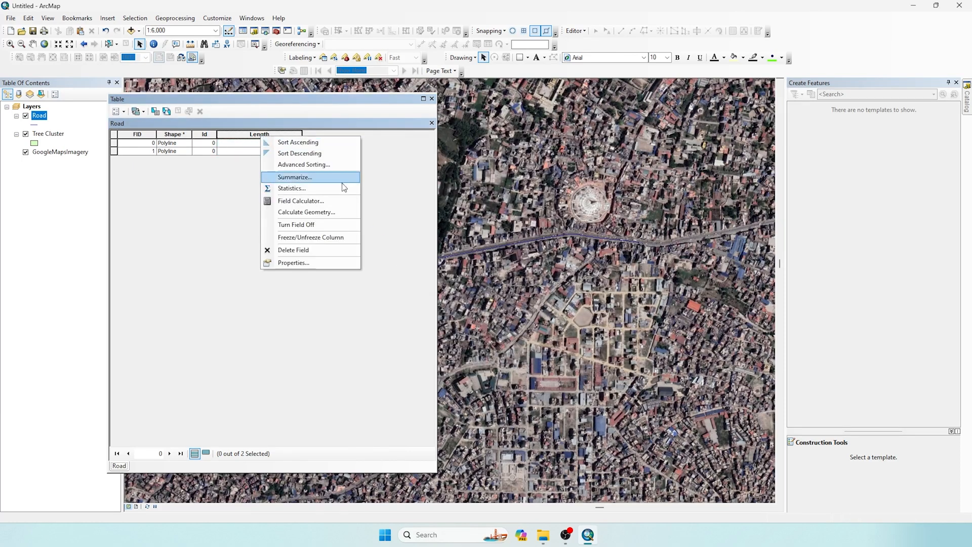
pyautogui.click(208, 200)
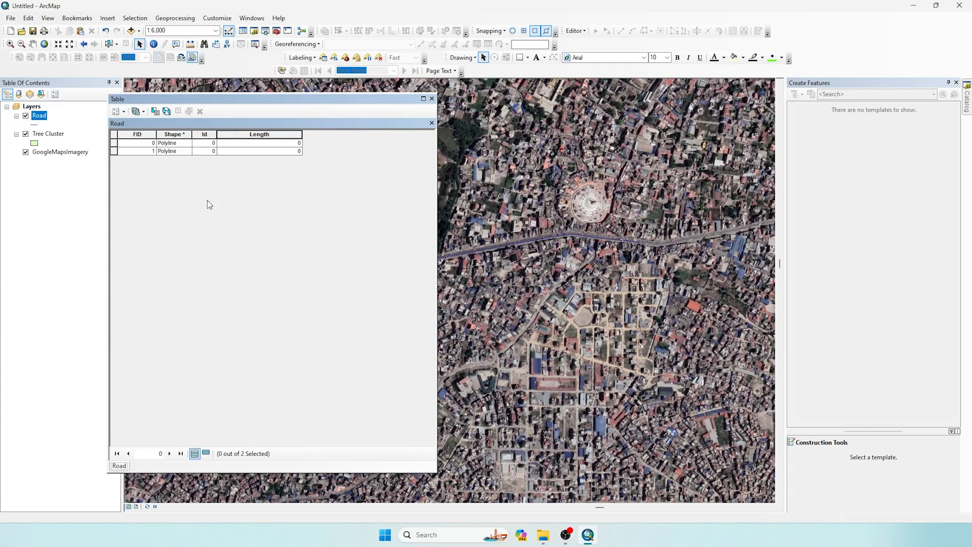
pyautogui.click(251, 135)
pyautogui.rightClick(251, 134)
pyautogui.click(298, 211)
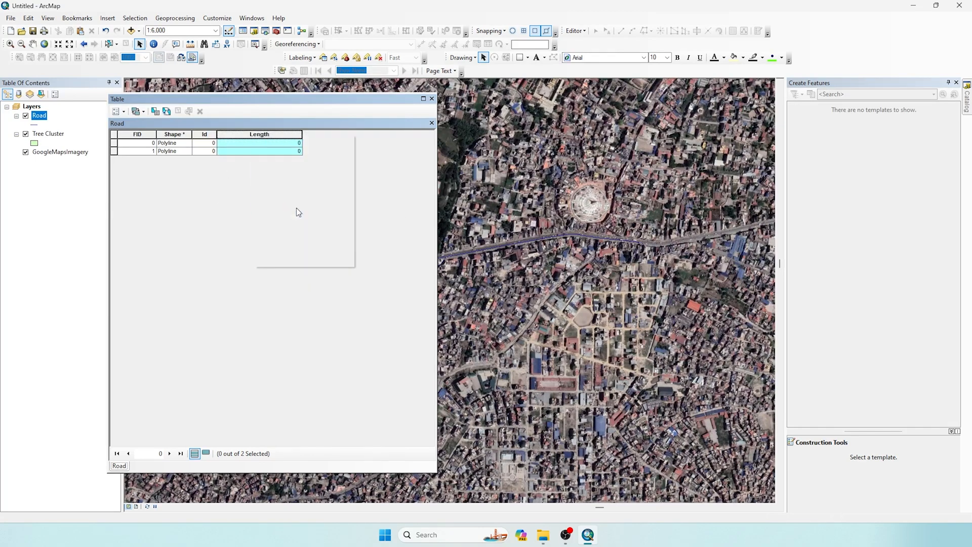
pyautogui.click(461, 284)
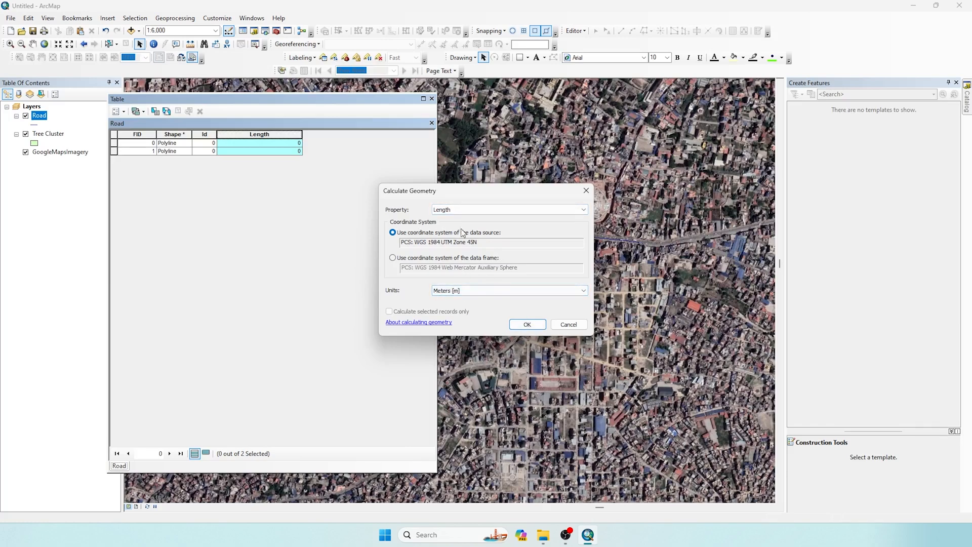
pyautogui.click(534, 328)
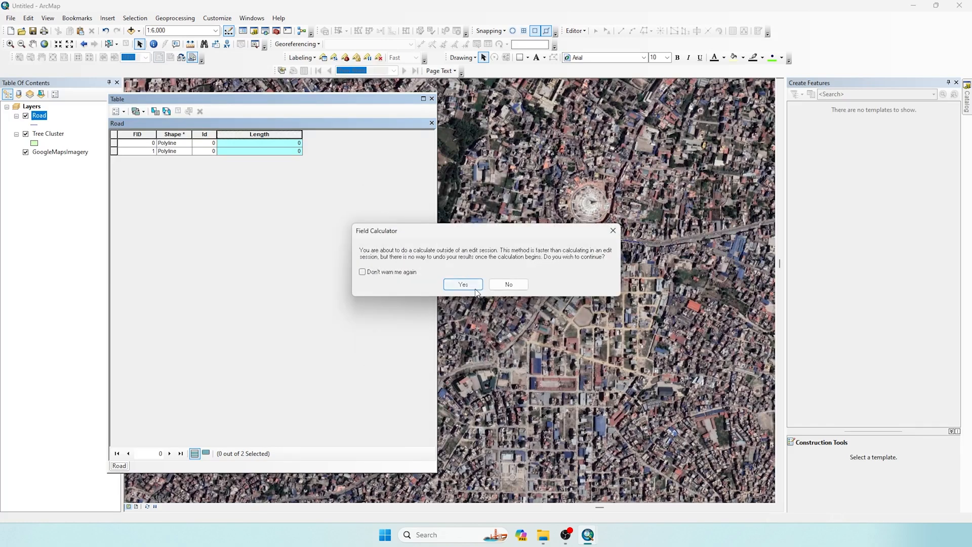
pyautogui.click(467, 283)
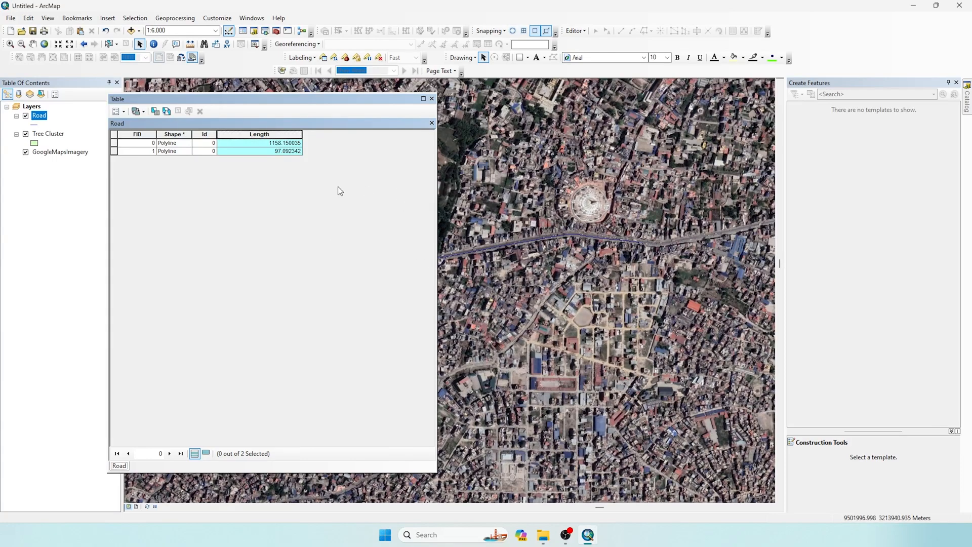
# Step: Highlight each Road record in turn to compare its length with its line on the map, clear the selection and close the table
pyautogui.click(115, 146)
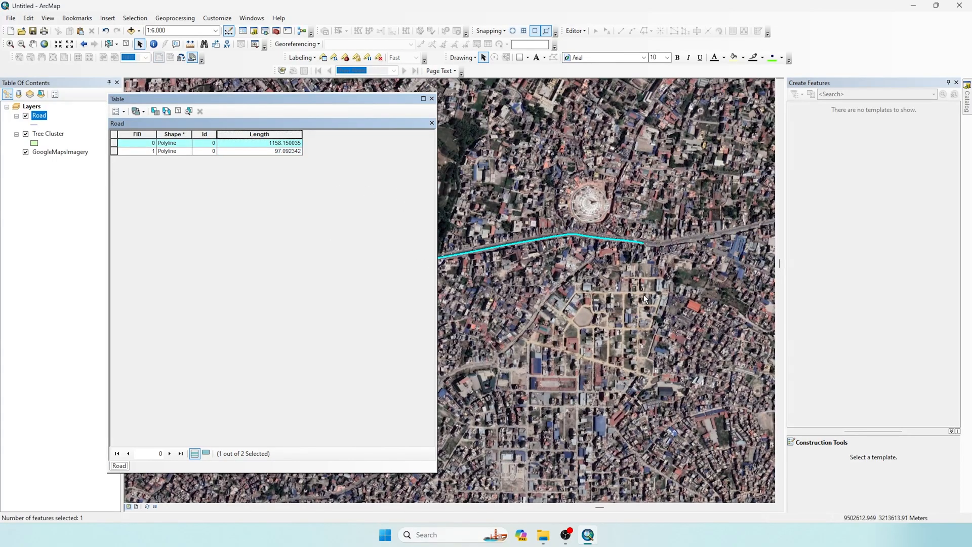
pyautogui.scroll(2, 579, 303)
pyautogui.moveTo(579, 303); pyautogui.dragTo(667, 265)
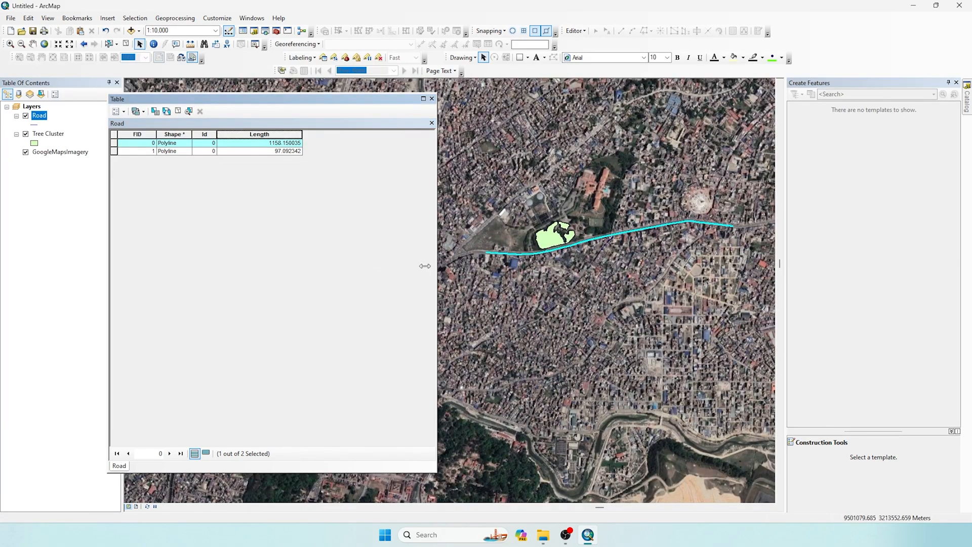
pyautogui.moveTo(425, 265); pyautogui.dragTo(325, 266)
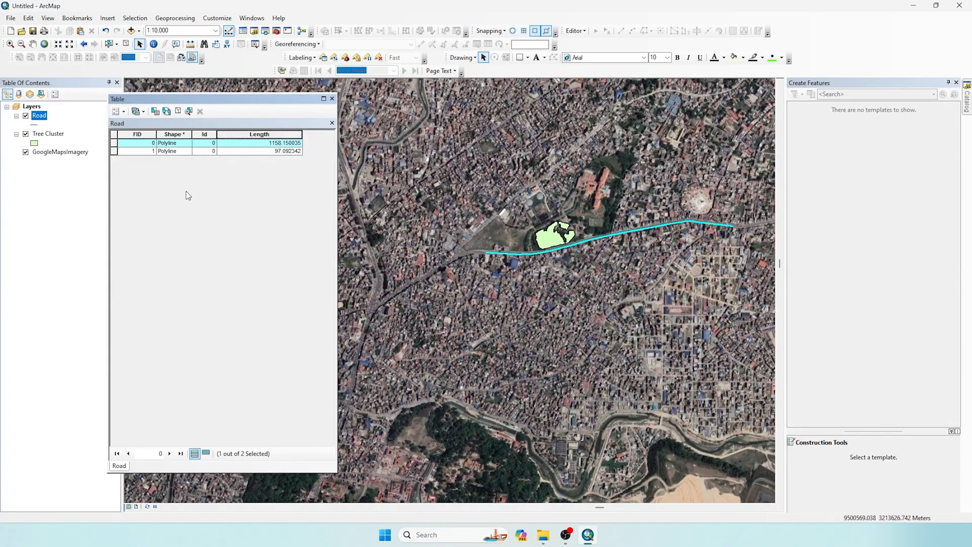
pyautogui.scroll(2, 628, 251)
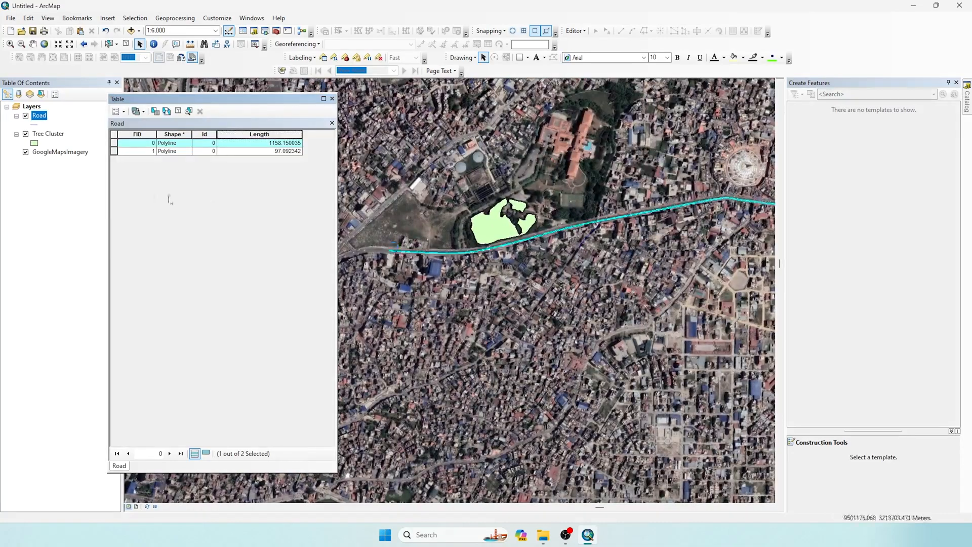
pyautogui.click(114, 152)
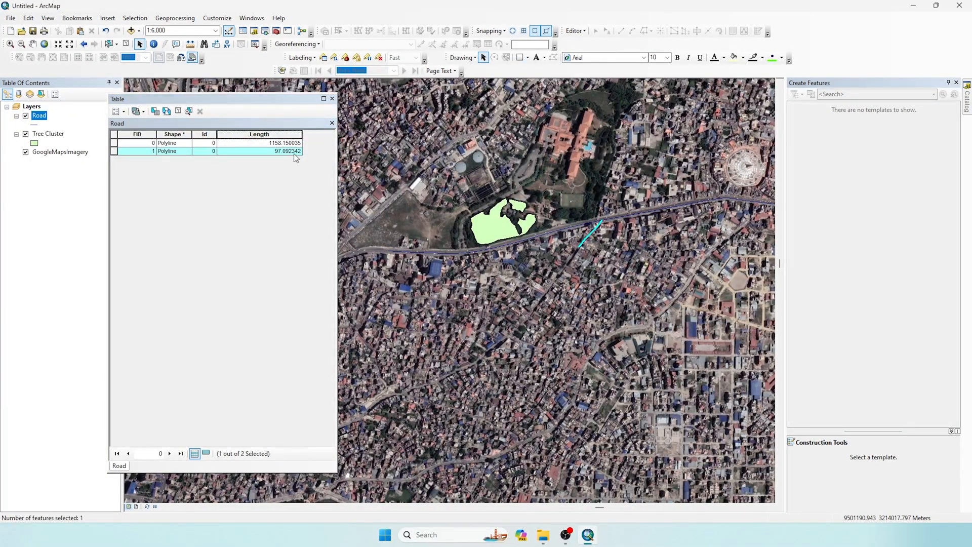
pyautogui.click(178, 112)
pyautogui.click(332, 99)
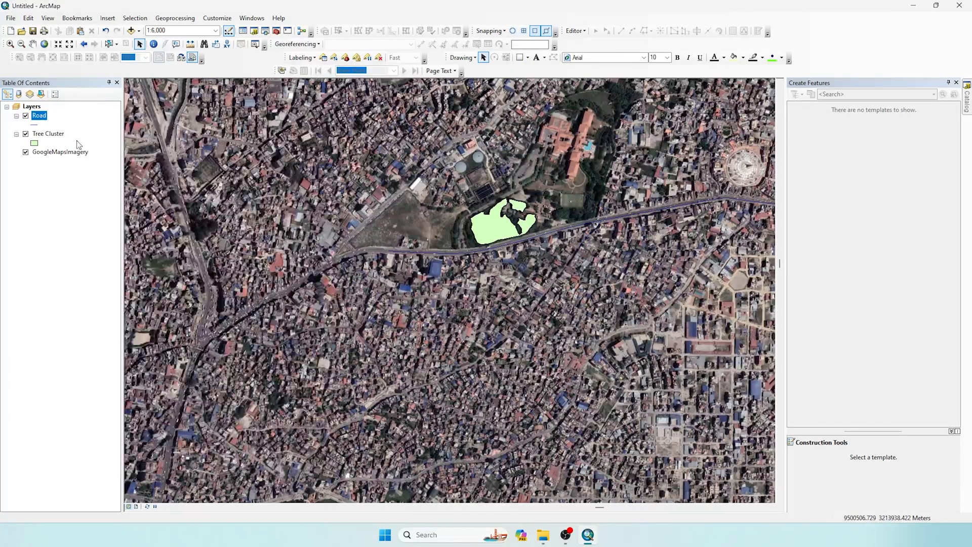
# Step: Open the Tree Cluster layer's attribute table and add a field named Area with the Double type
pyautogui.click(55, 135)
pyautogui.rightClick(57, 138)
pyautogui.click(112, 166)
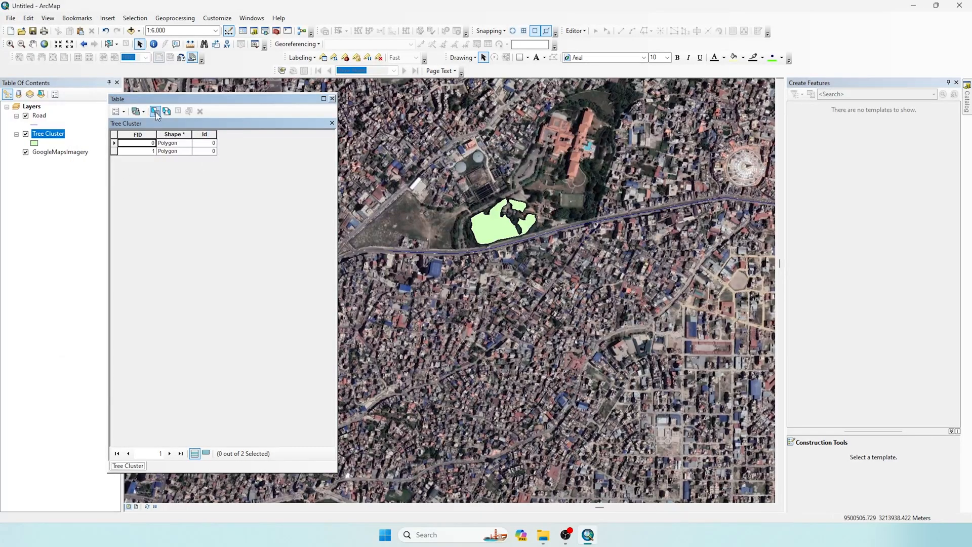
pyautogui.click(124, 112)
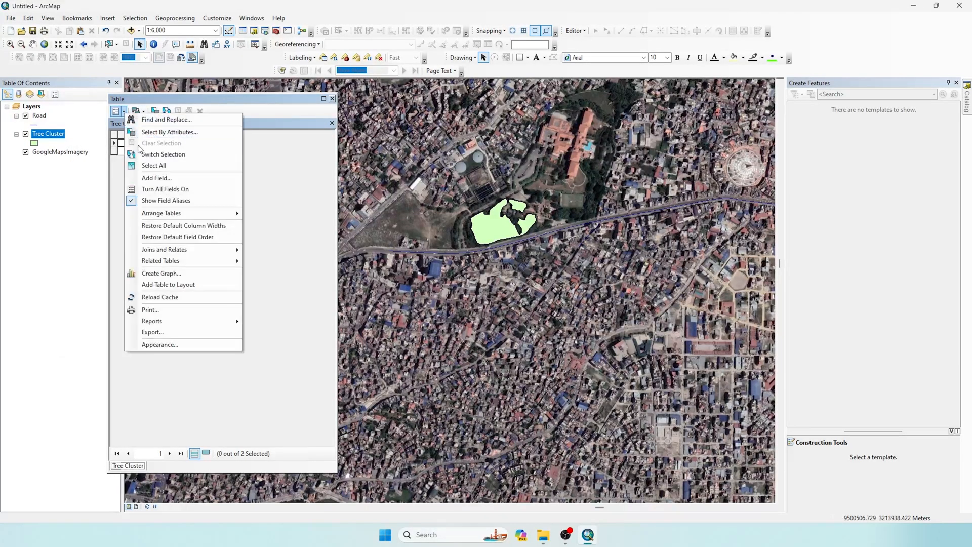
pyautogui.click(165, 184)
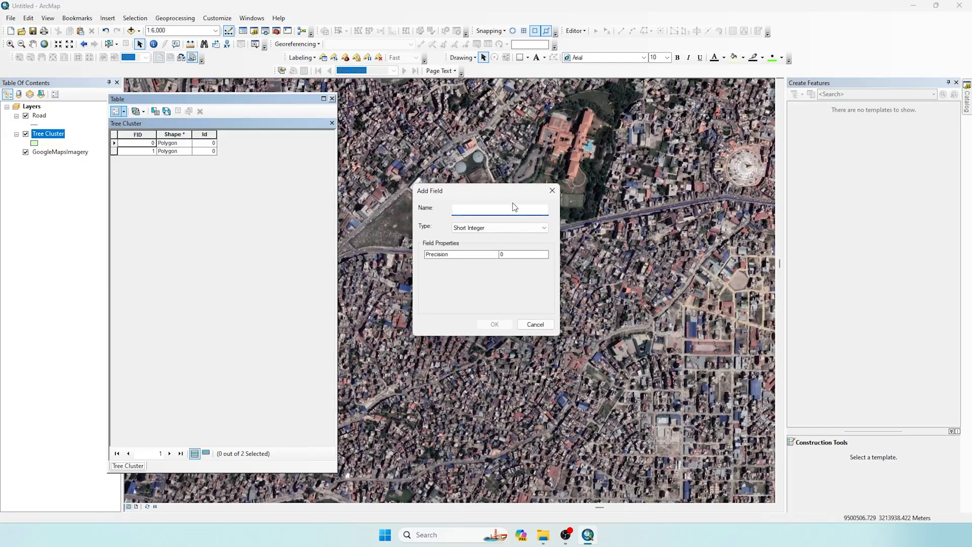
pyautogui.write('Area')
pyautogui.click(511, 227)
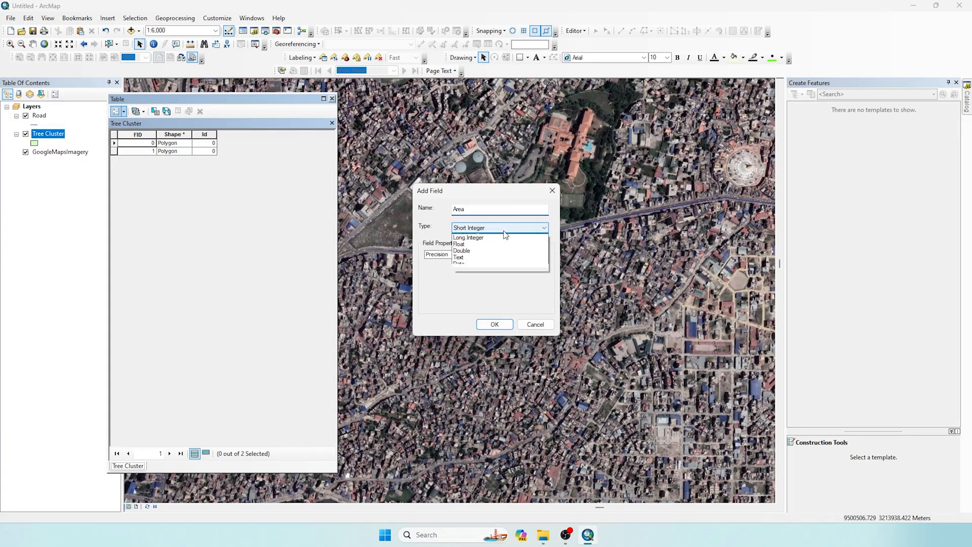
pyautogui.click(472, 253)
pyautogui.click(507, 322)
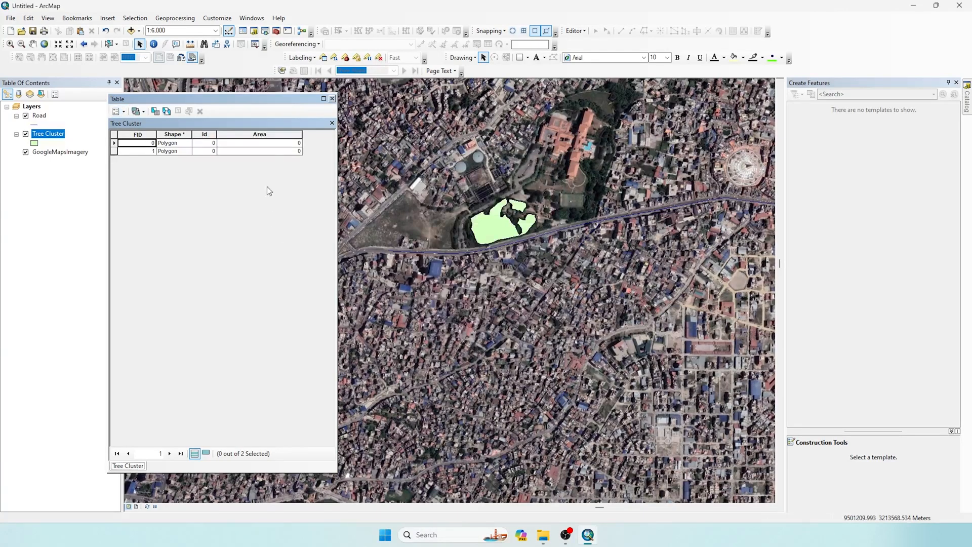
# Step: Calculate the Area field's geometry for all Tree Cluster records in square meters, using the data source's coordinate system, WGS 1984 UTM Zone 45N
pyautogui.click(277, 134)
pyautogui.rightClick(278, 135)
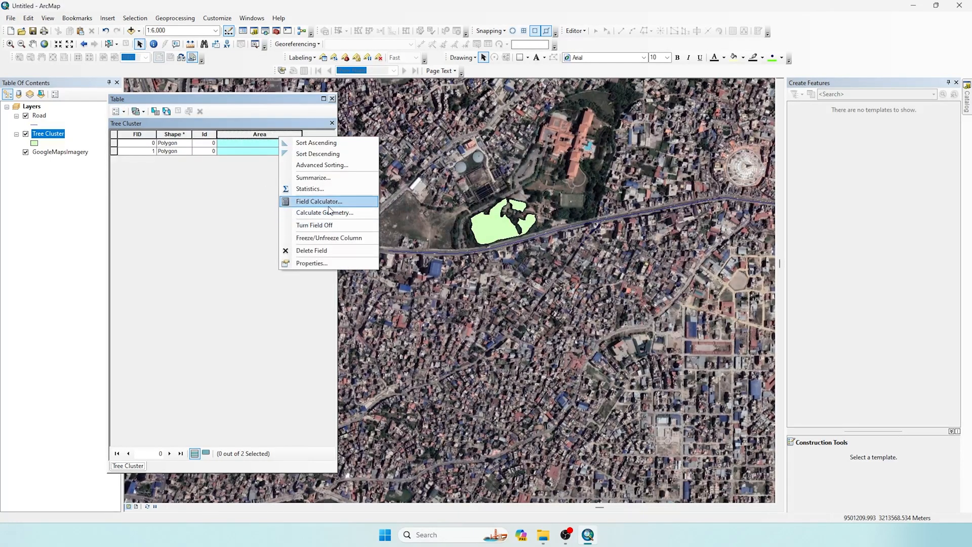
pyautogui.click(331, 214)
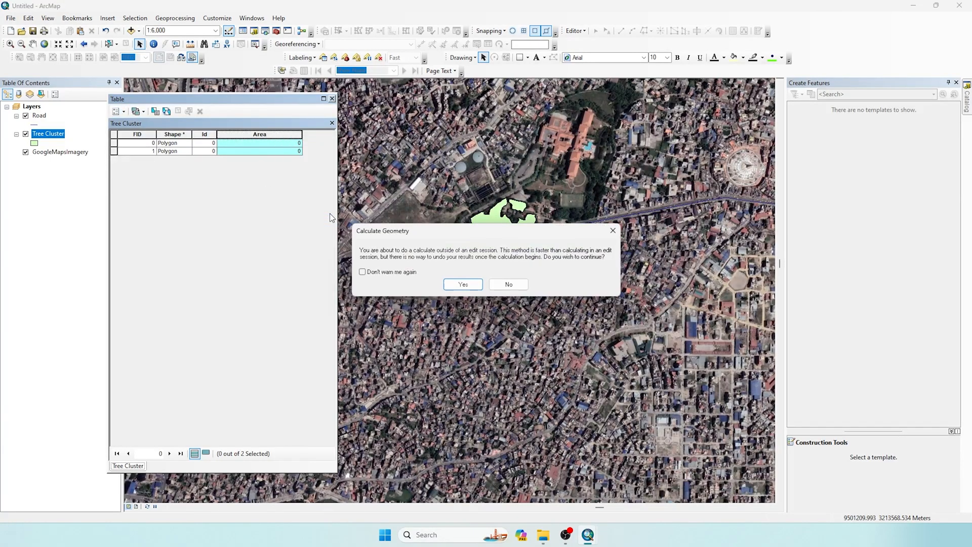
pyautogui.click(461, 286)
pyautogui.click(473, 210)
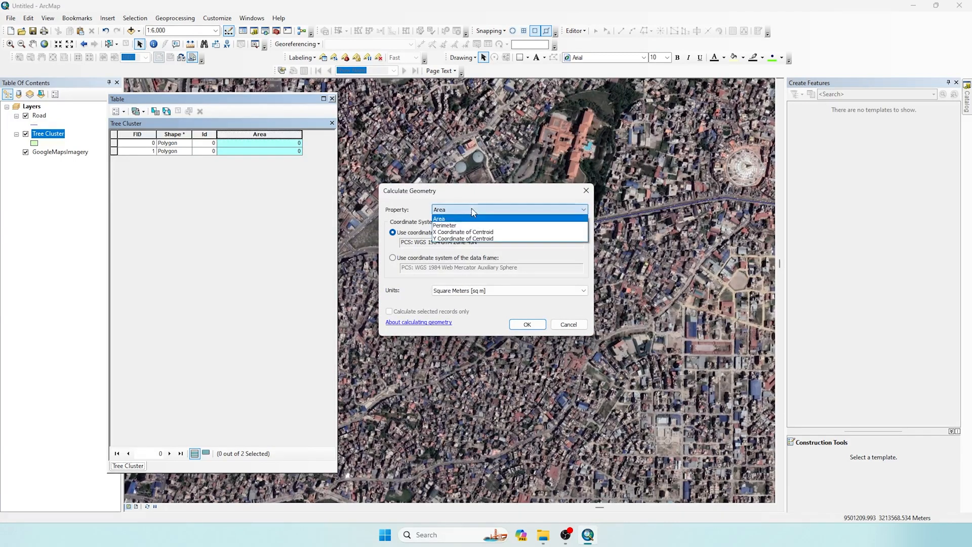
pyautogui.click(447, 220)
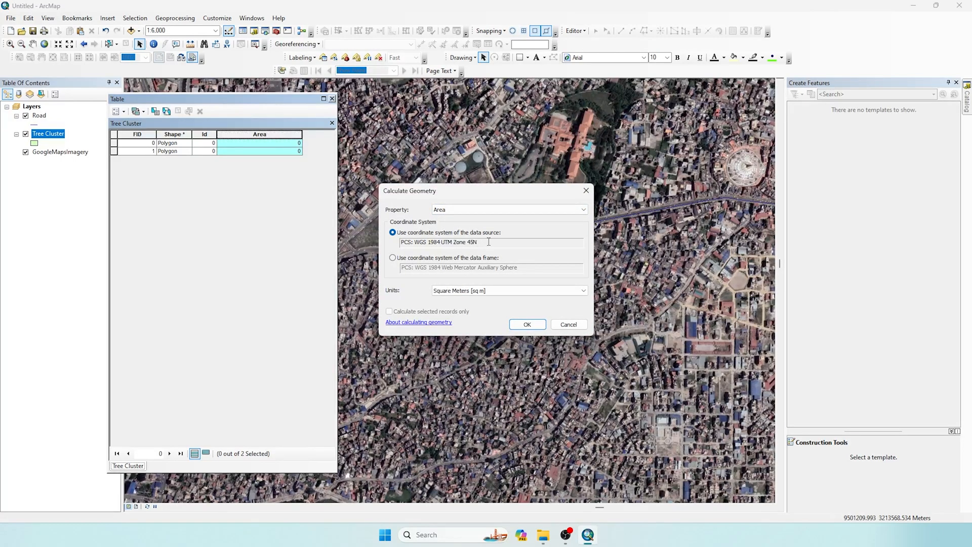
pyautogui.moveTo(489, 242); pyautogui.dragTo(385, 243)
pyautogui.click(509, 290)
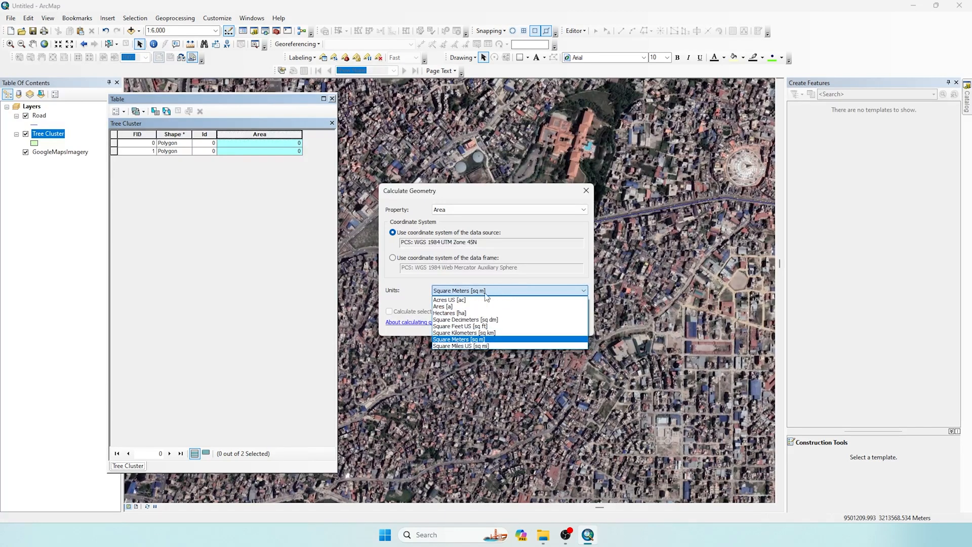
pyautogui.click(482, 333)
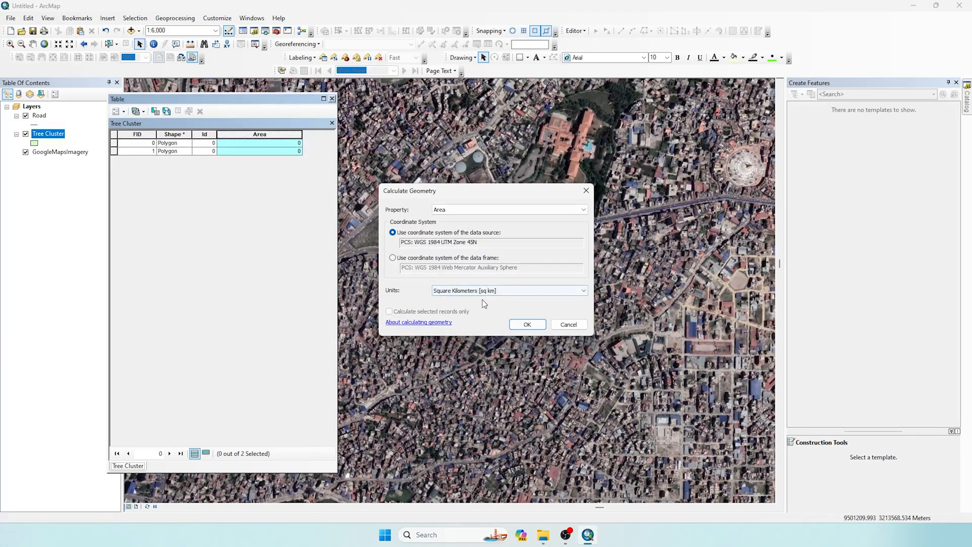
pyautogui.click(491, 293)
pyautogui.click(491, 340)
pyautogui.click(528, 324)
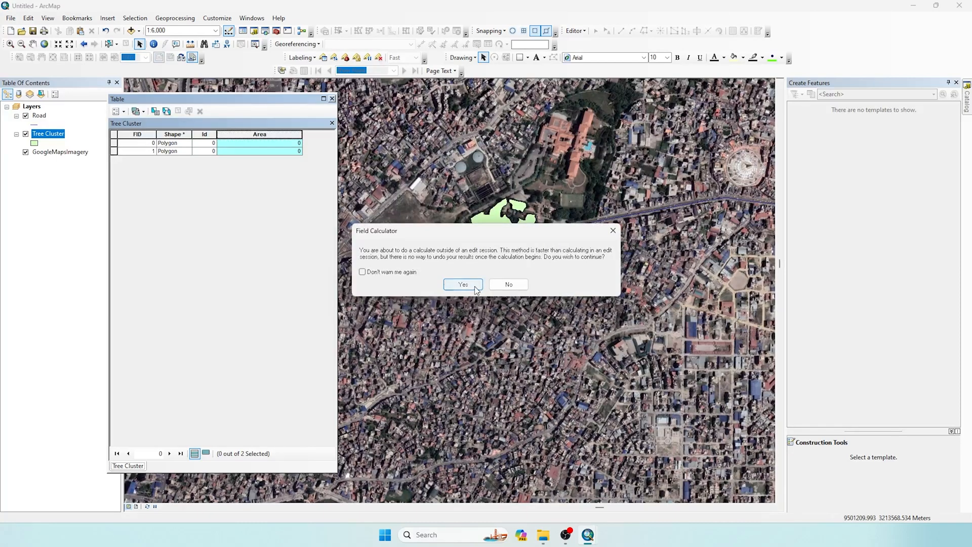
pyautogui.click(463, 284)
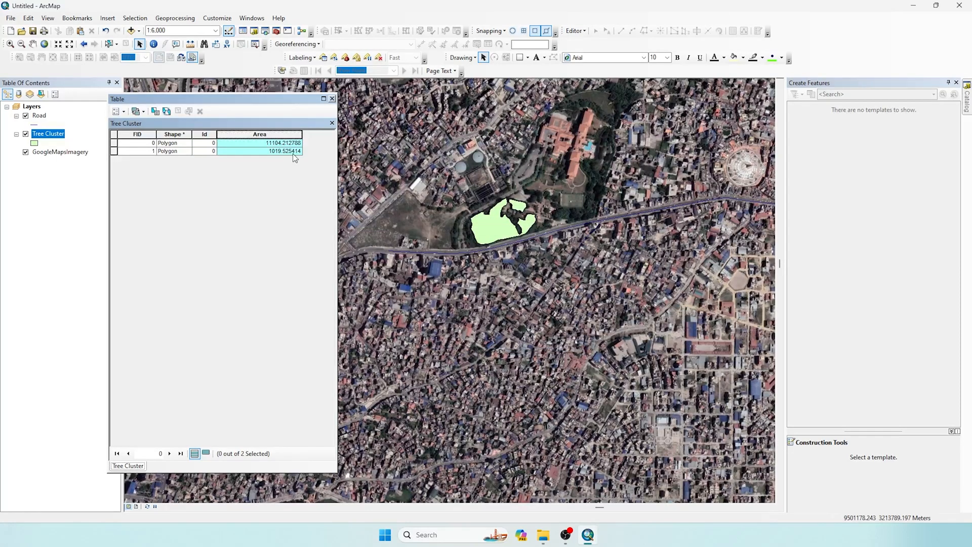
# Step: Highlight the two Tree Cluster records in turn to match each area with its polygon, close the table and clear the selection
pyautogui.click(282, 144)
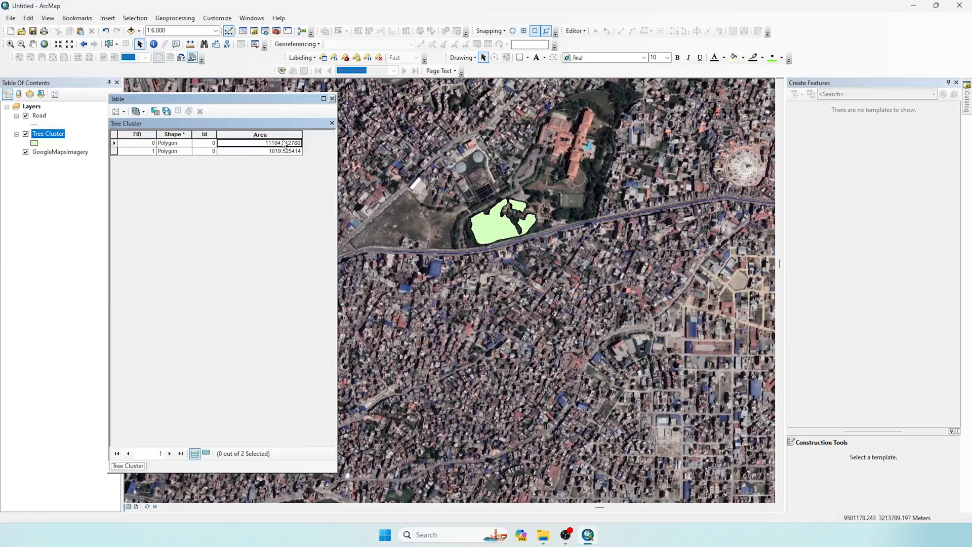
pyautogui.click(113, 144)
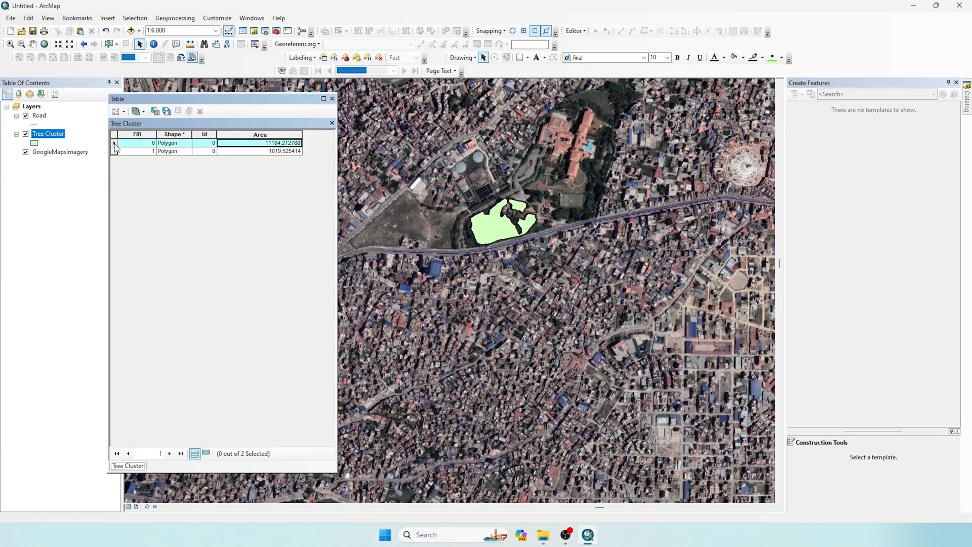
pyautogui.click(114, 151)
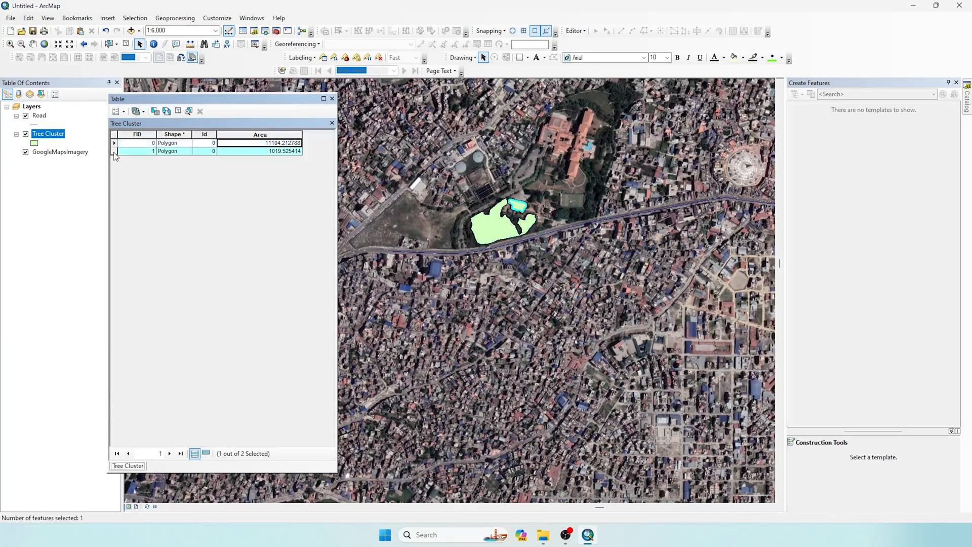
pyautogui.scroll(3, 512, 196)
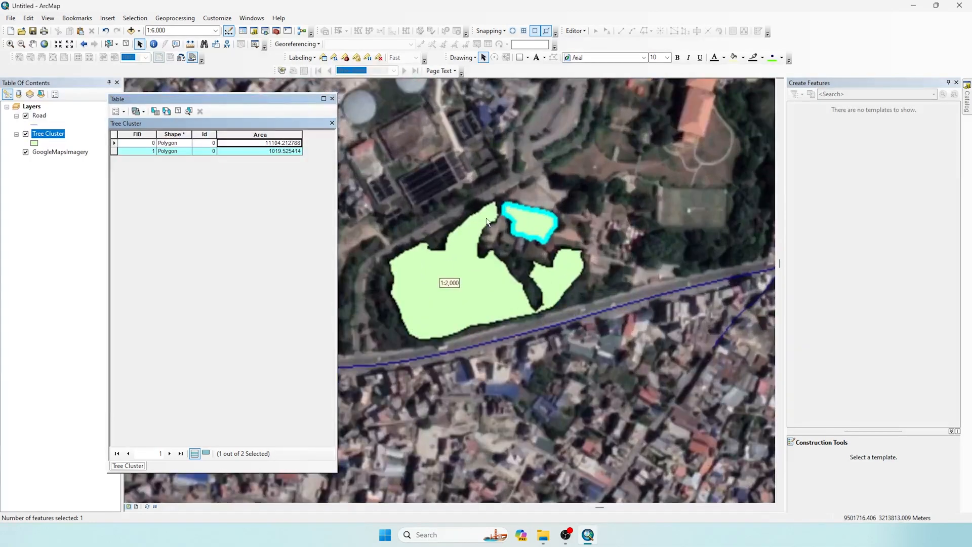
pyautogui.click(115, 143)
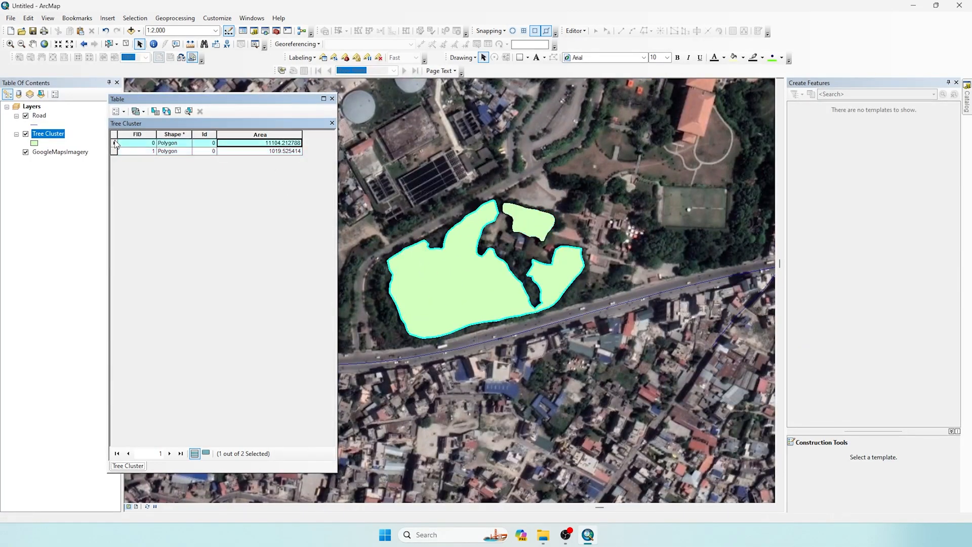
pyautogui.click(114, 151)
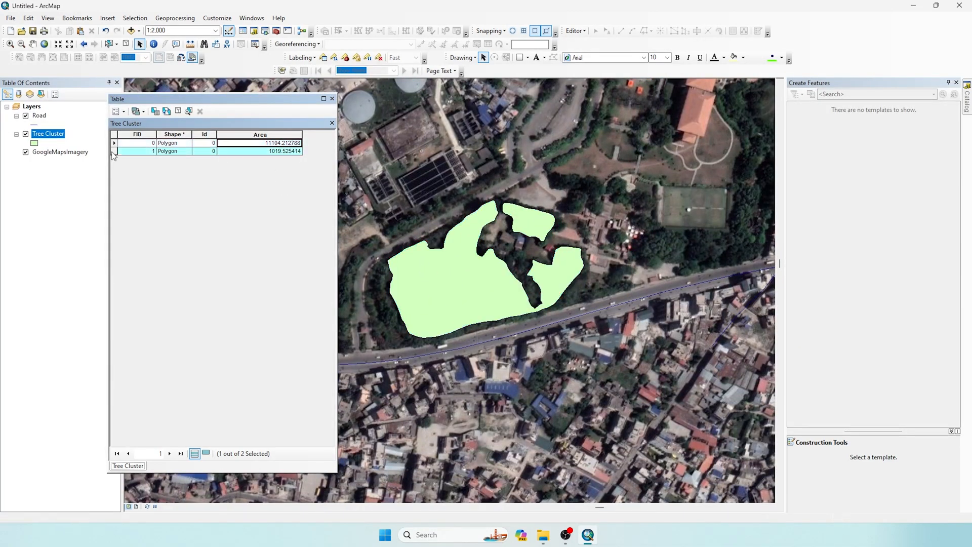
pyautogui.click(115, 144)
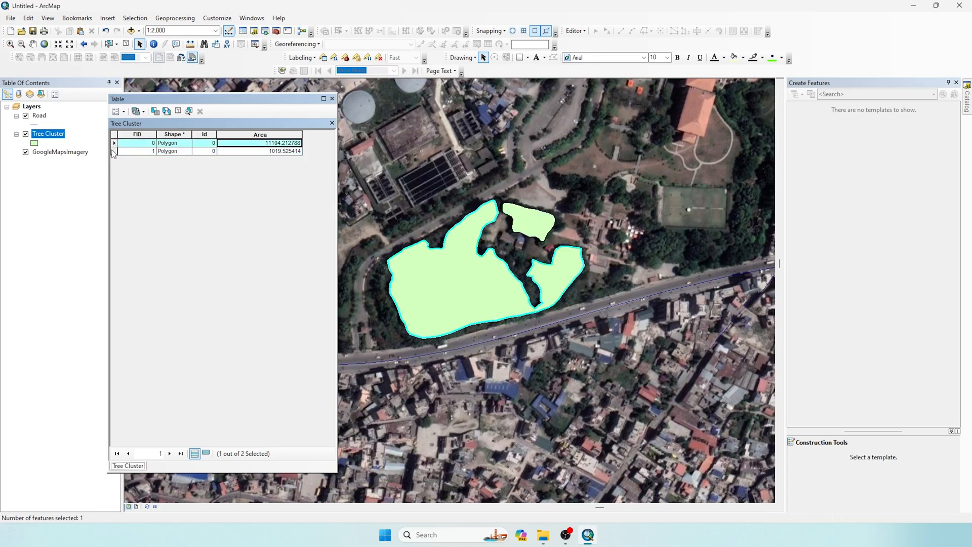
pyautogui.click(114, 151)
pyautogui.click(115, 143)
pyautogui.click(114, 151)
pyautogui.click(114, 143)
pyautogui.click(114, 152)
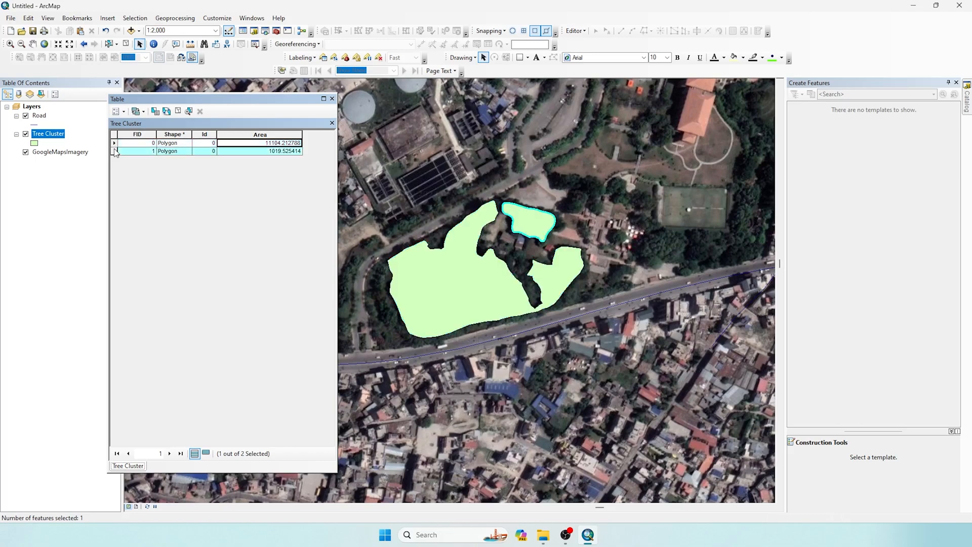
pyautogui.click(114, 143)
pyautogui.click(114, 152)
pyautogui.click(115, 143)
pyautogui.click(114, 152)
pyautogui.click(114, 143)
pyautogui.click(114, 151)
pyautogui.click(333, 99)
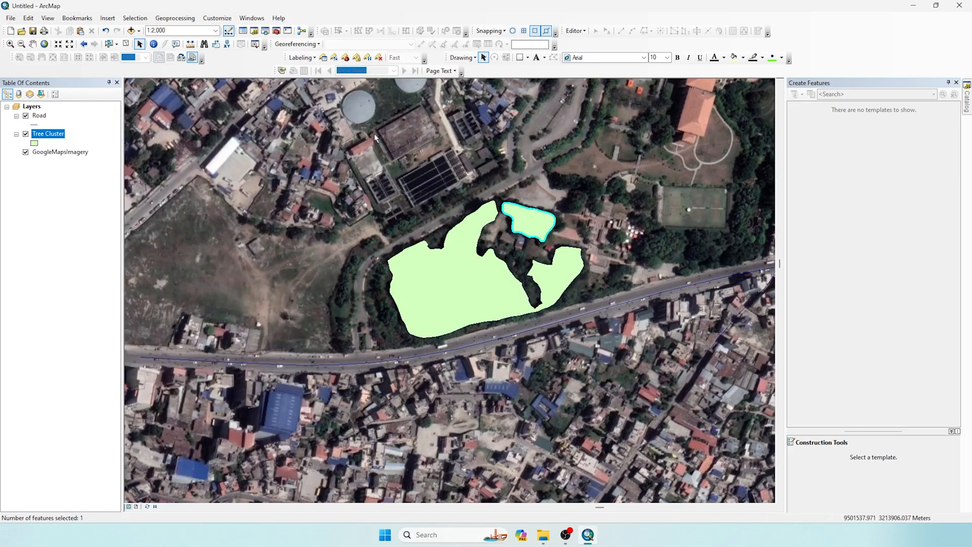
pyautogui.click(126, 44)
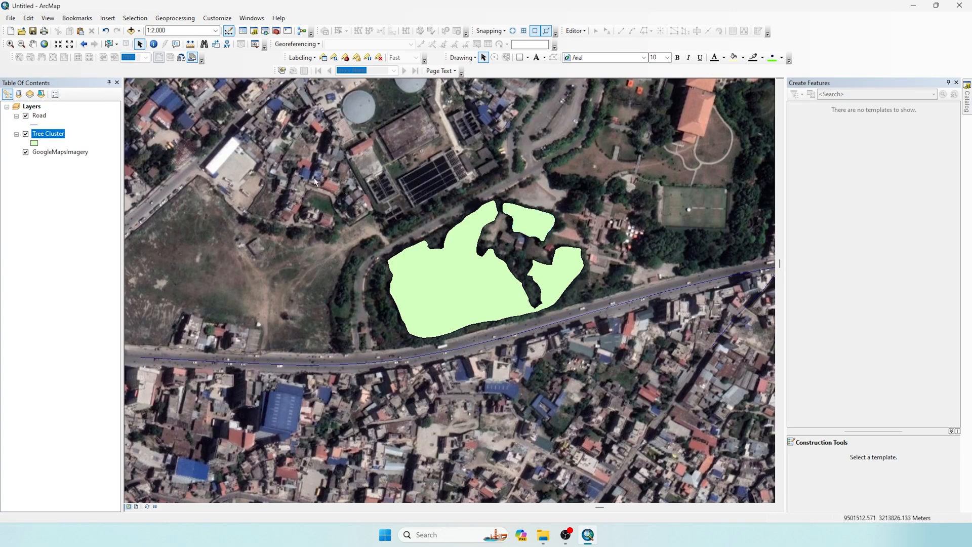